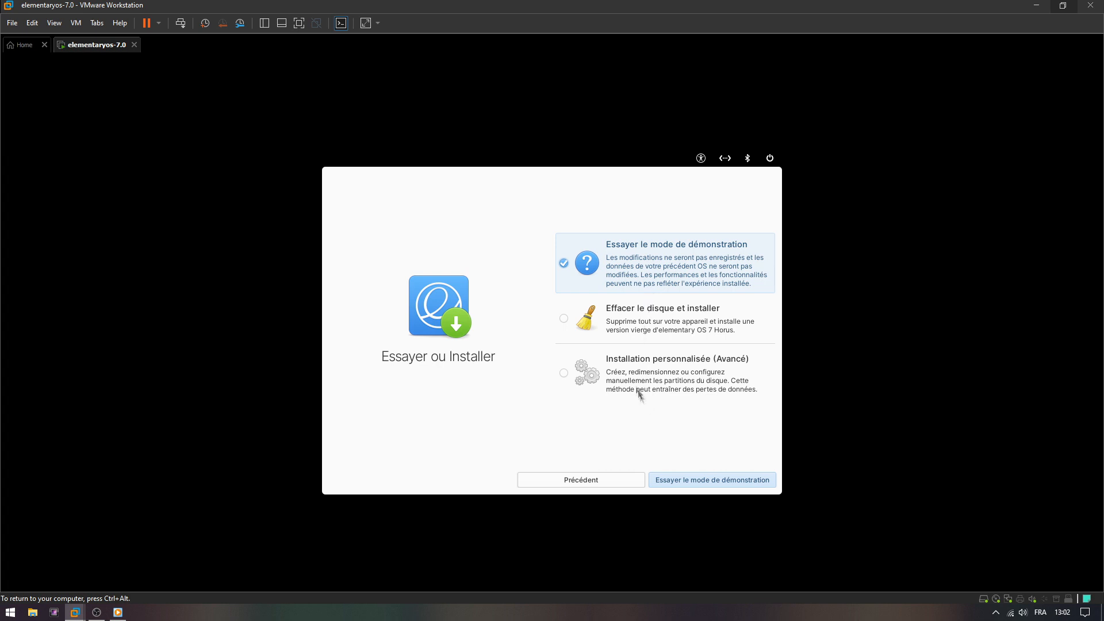
Launch the demonstration mode and clear its first-run dialogs, skipping the welcome tour and updating the standard folder names to French.
{"action": "left_click", "coordinate": [680, 480]}
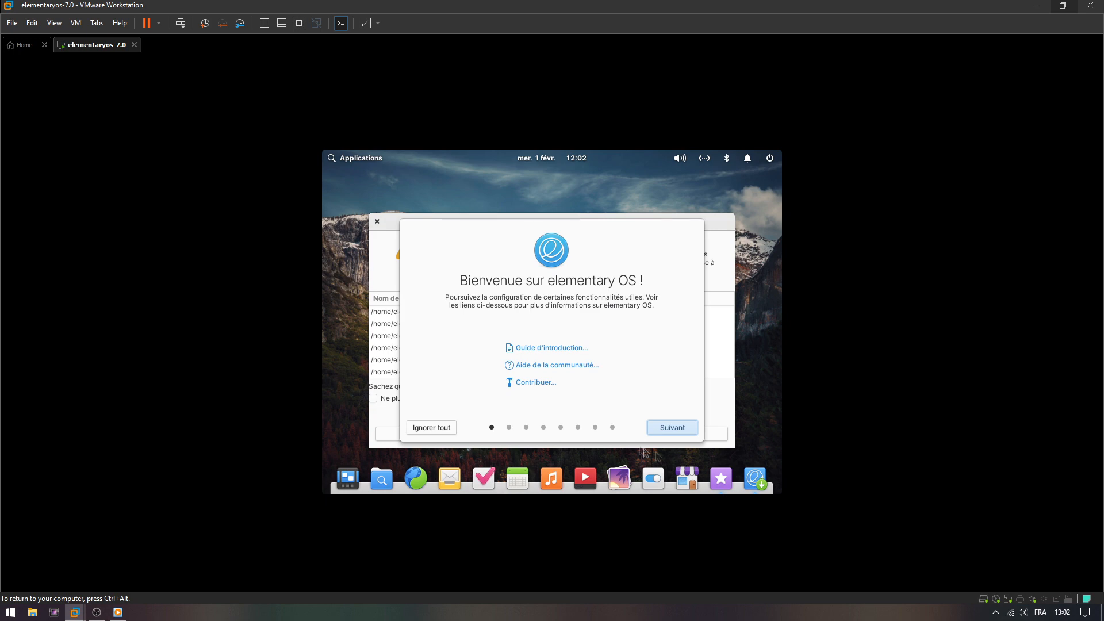
{"action": "left_click", "coordinate": [443, 427]}
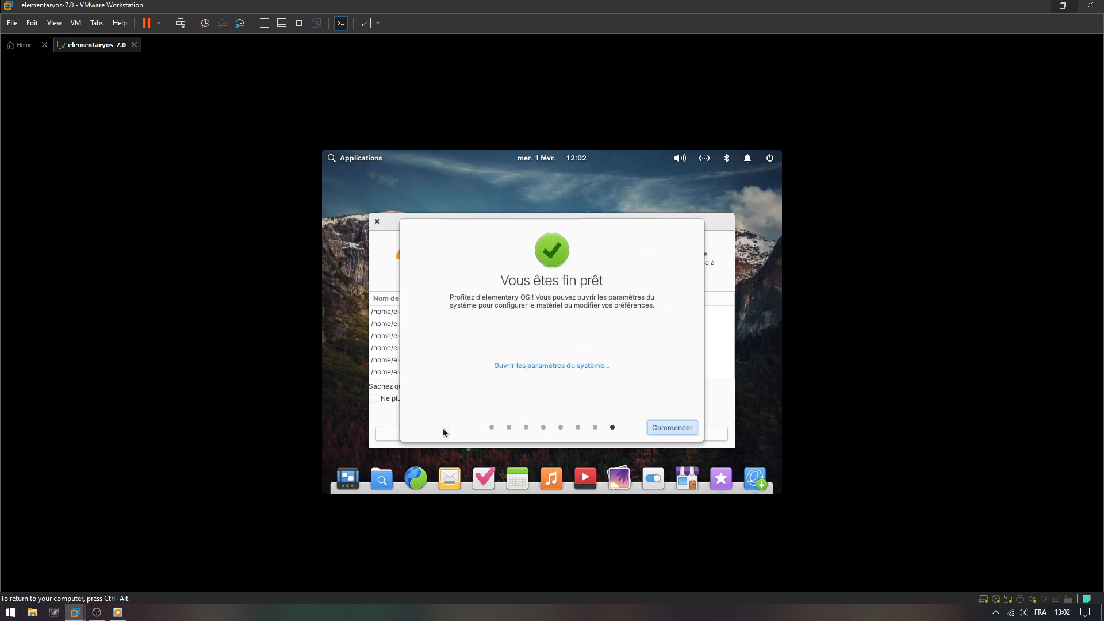
{"action": "left_click", "coordinate": [667, 426]}
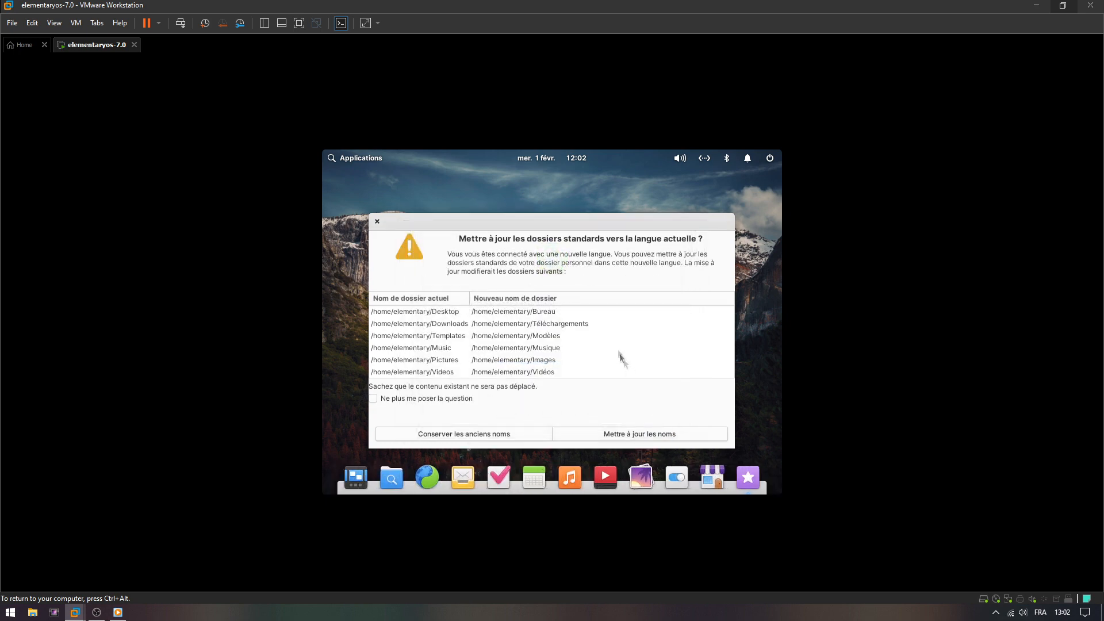
{"action": "left_click", "coordinate": [613, 437]}
Set the display resolution of the demo session to 1440 × 900, keep the new settings and close the system settings.
{"action": "right_click", "coordinate": [412, 209]}
{"action": "left_click", "coordinate": [452, 243]}
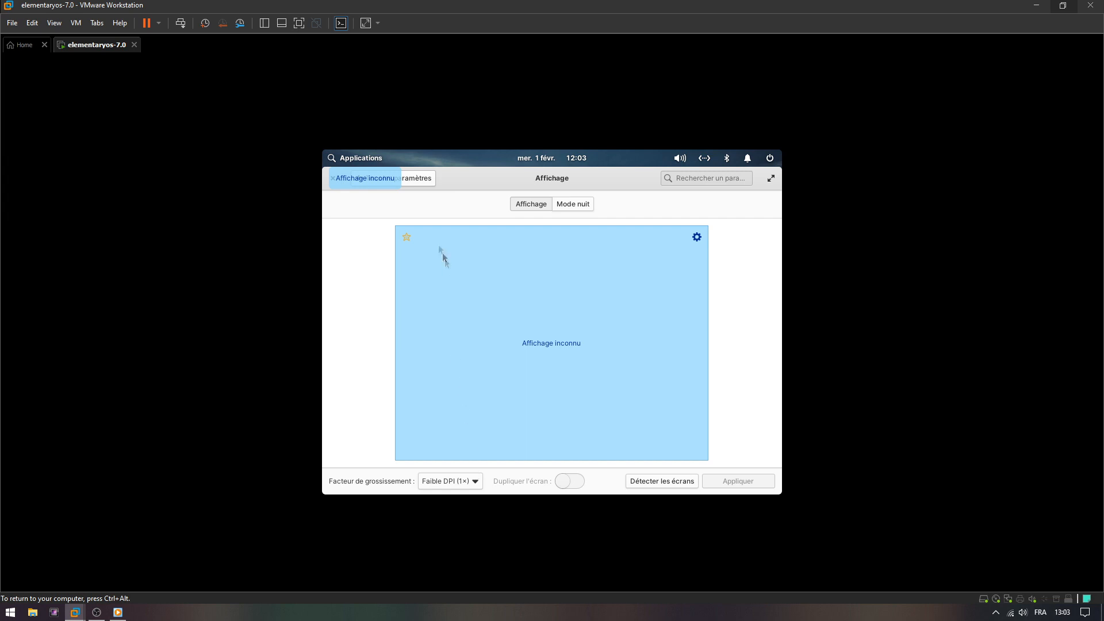
{"action": "left_click", "coordinate": [408, 182]}
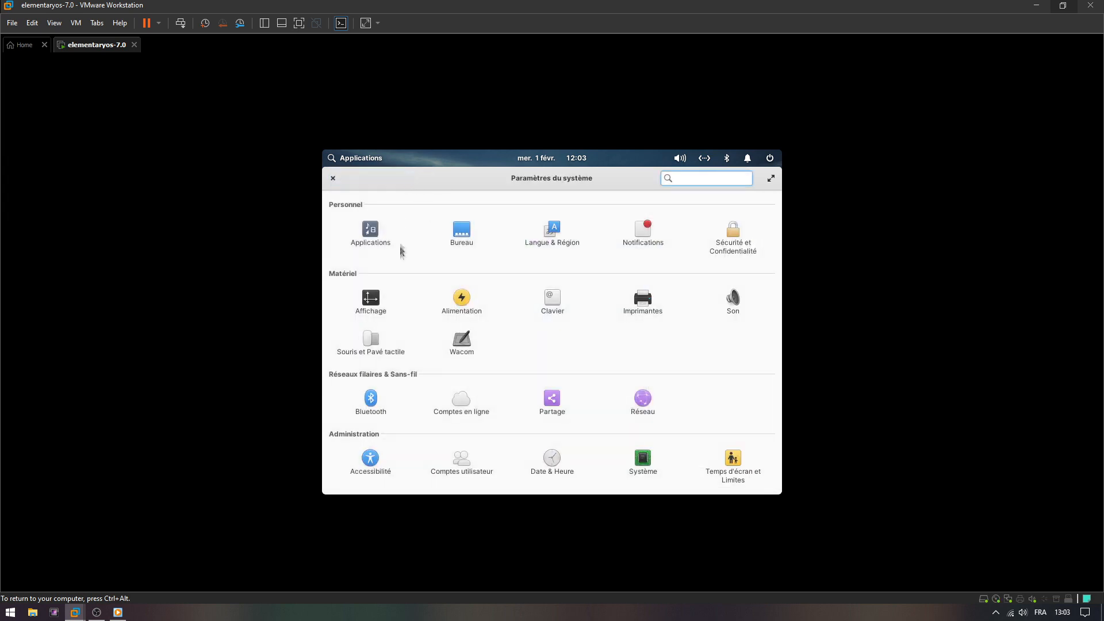
{"action": "left_click", "coordinate": [372, 300]}
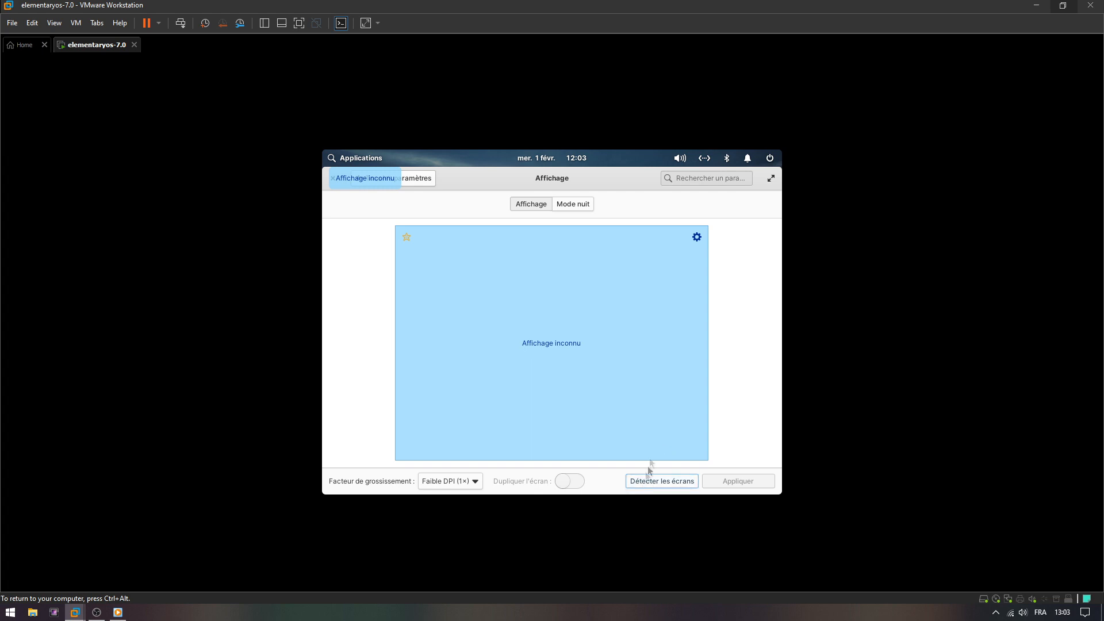
{"action": "left_click", "coordinate": [697, 237]}
{"action": "left_click", "coordinate": [696, 287]}
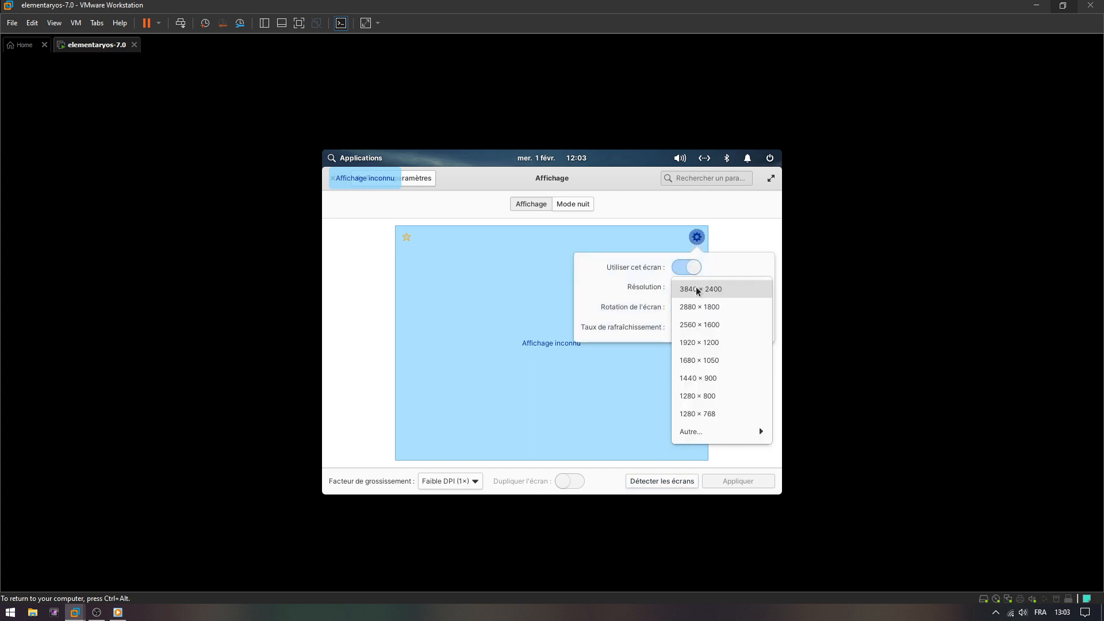
{"action": "left_click", "coordinate": [700, 378]}
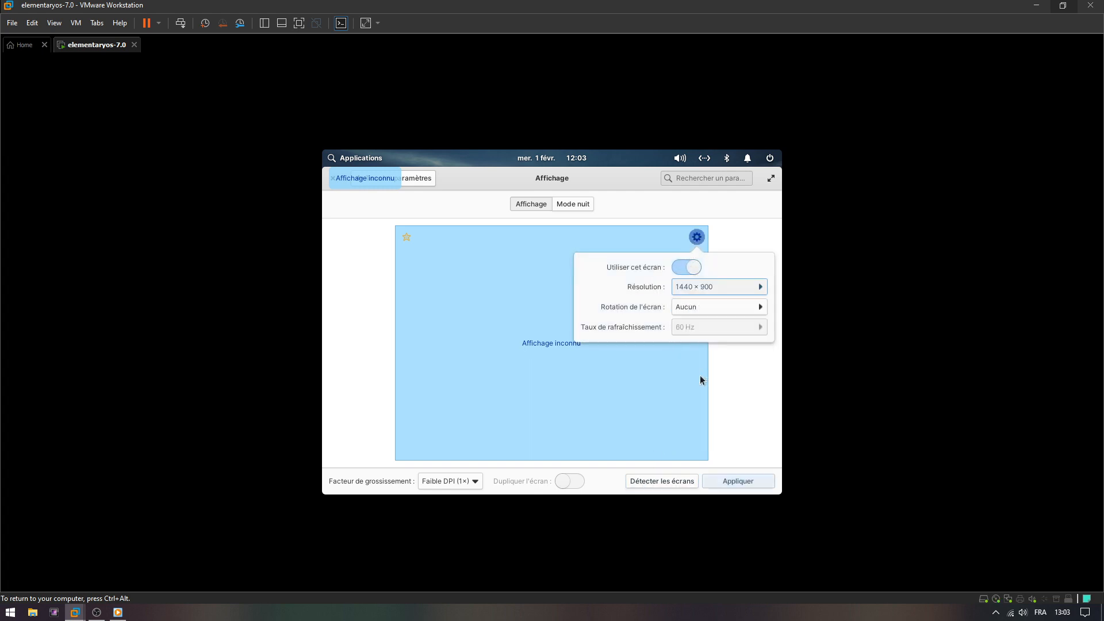
{"action": "left_click", "coordinate": [733, 480]}
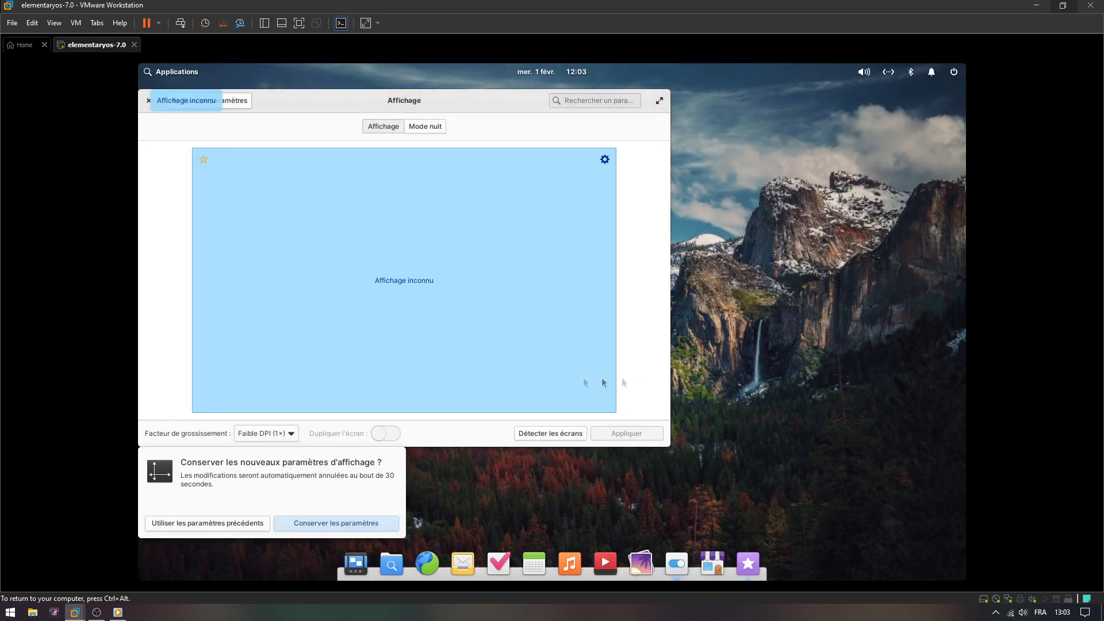
{"action": "left_click", "coordinate": [296, 524]}
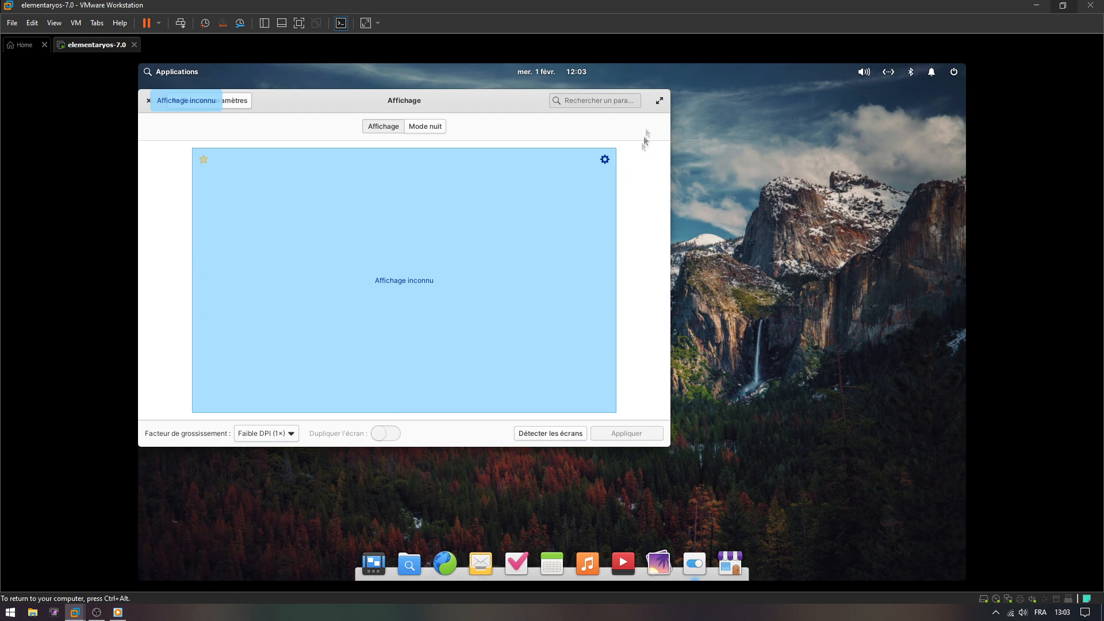
{"action": "left_click", "coordinate": [148, 102]}
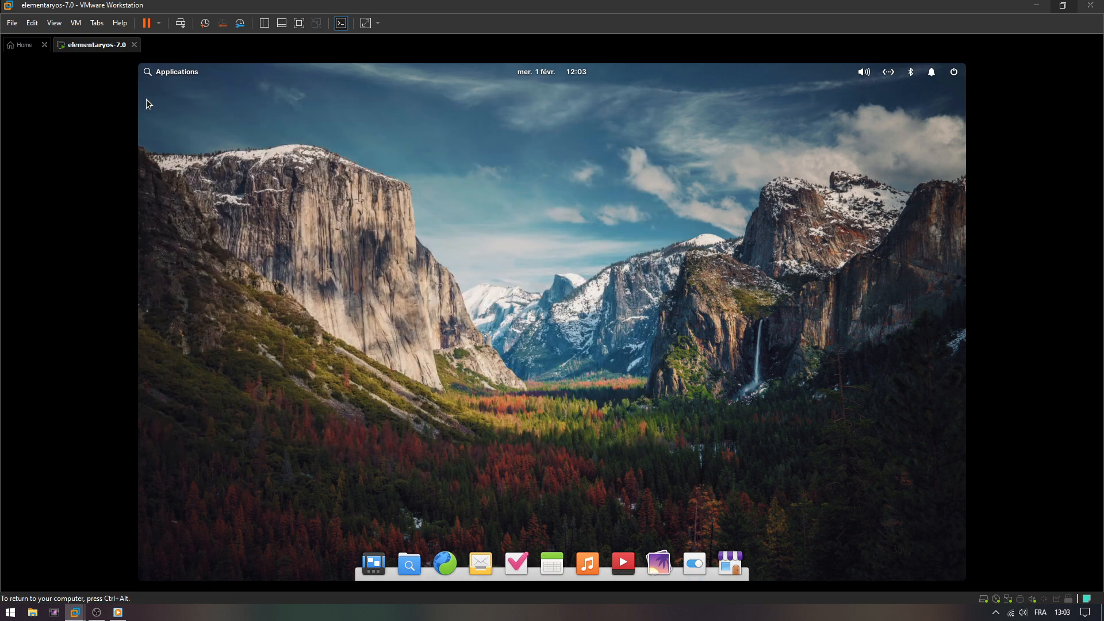
Launch the elementary OS installer and choose French for France as the installation language.
{"action": "left_click", "coordinate": [170, 74]}
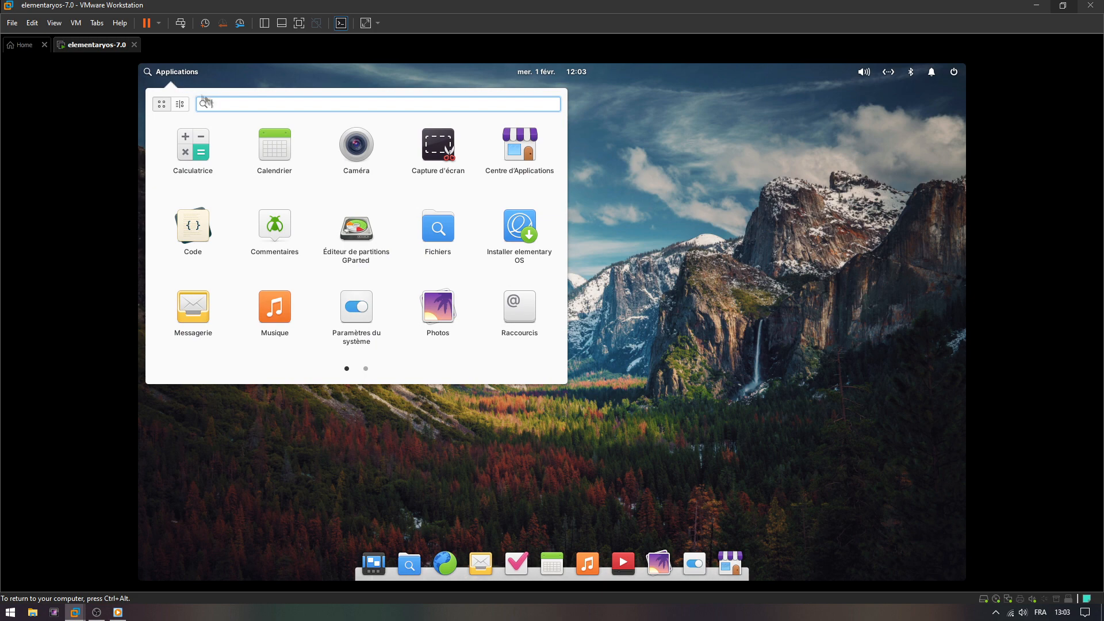
{"action": "left_click", "coordinate": [519, 226]}
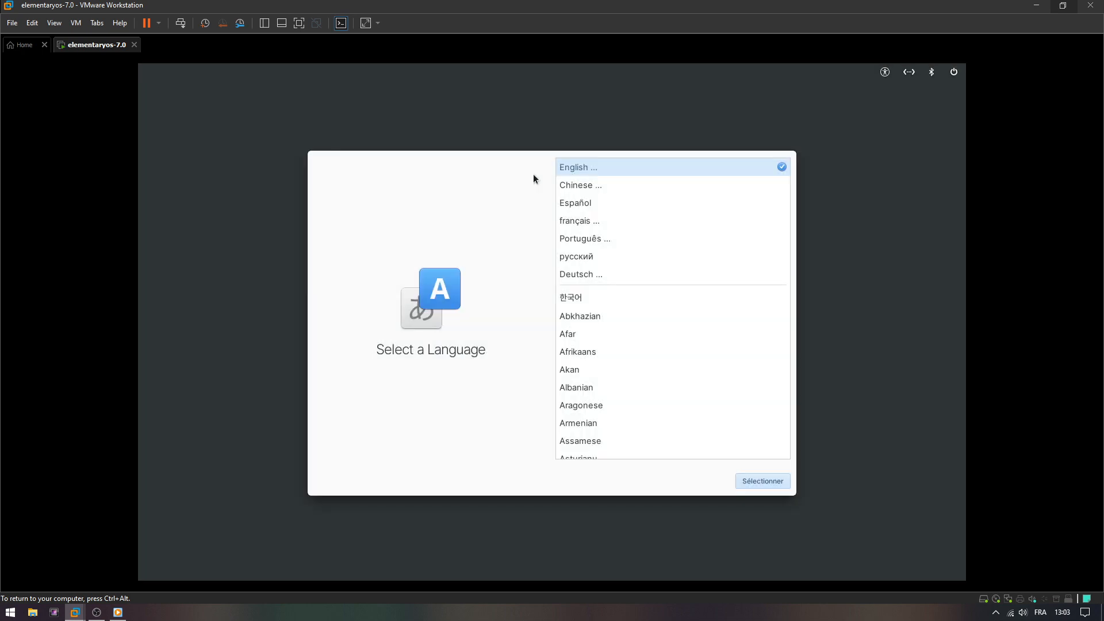
{"action": "left_click", "coordinate": [572, 221]}
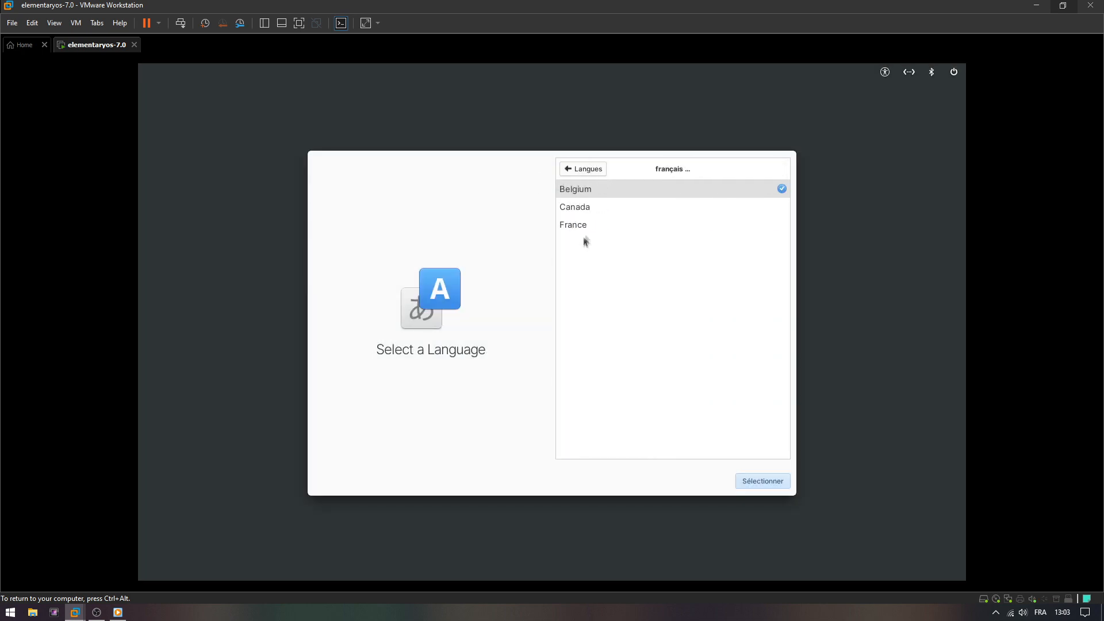
{"action": "left_click", "coordinate": [582, 225]}
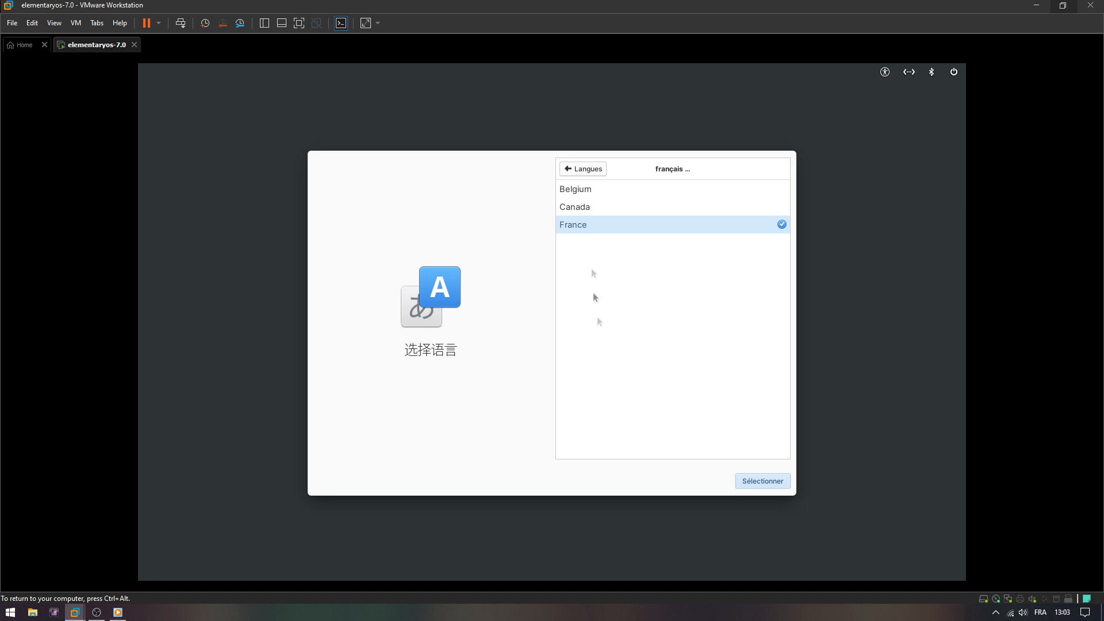
{"action": "left_click", "coordinate": [753, 484]}
Choose the Français (AZERTY) keyboard layout for the installation.
{"action": "left_click", "coordinate": [750, 480]}
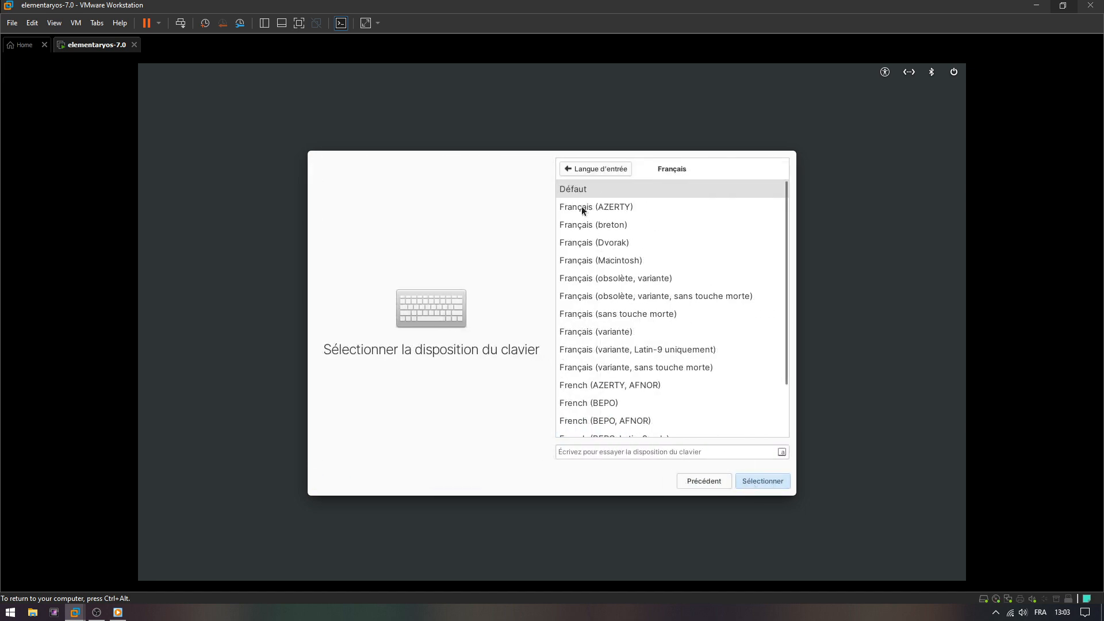
{"action": "left_click", "coordinate": [581, 208]}
{"action": "left_click", "coordinate": [753, 484]}
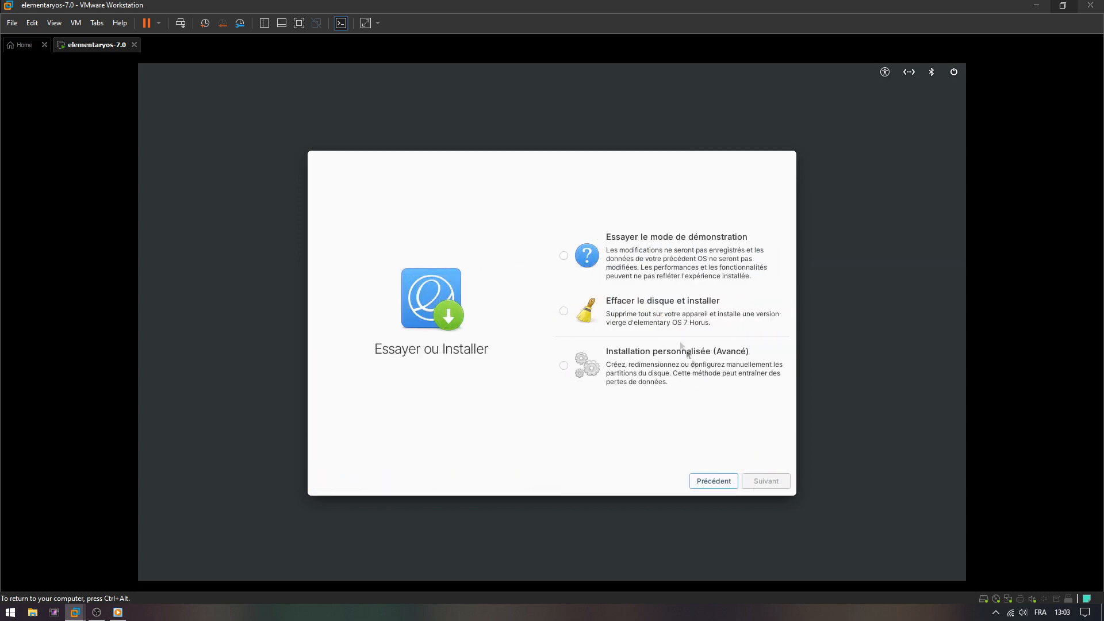
Start an erase-disk installation on the VMware virtual disk /dev/sda without encryption, accepting the virtual machine warning.
{"action": "left_click", "coordinate": [640, 306]}
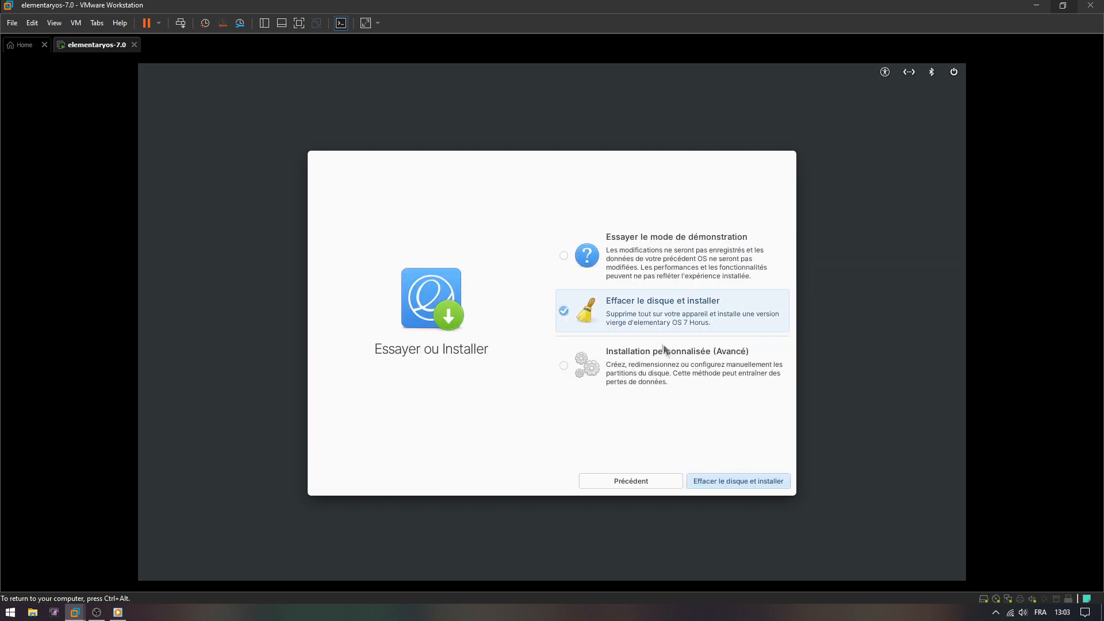
{"action": "left_click", "coordinate": [718, 480]}
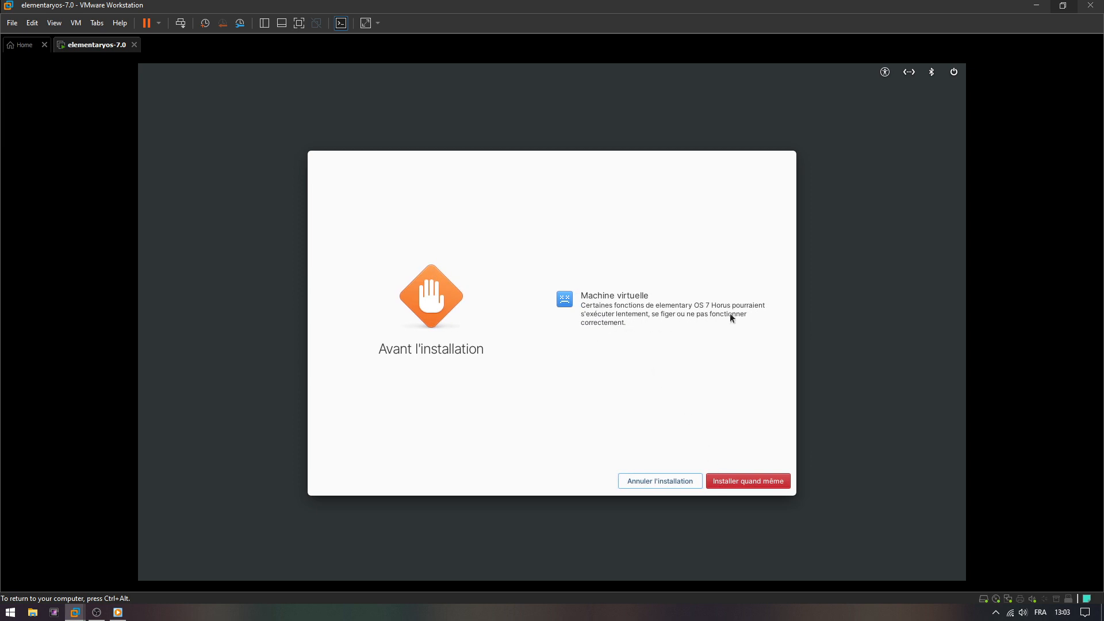
{"action": "left_click", "coordinate": [738, 480]}
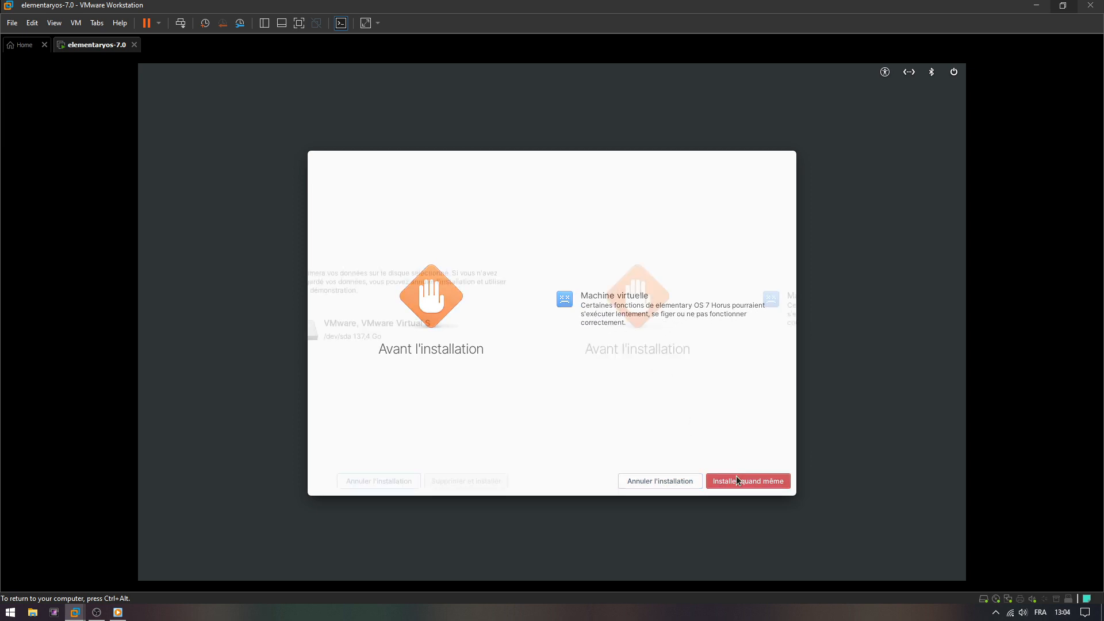
{"action": "left_click", "coordinate": [605, 329]}
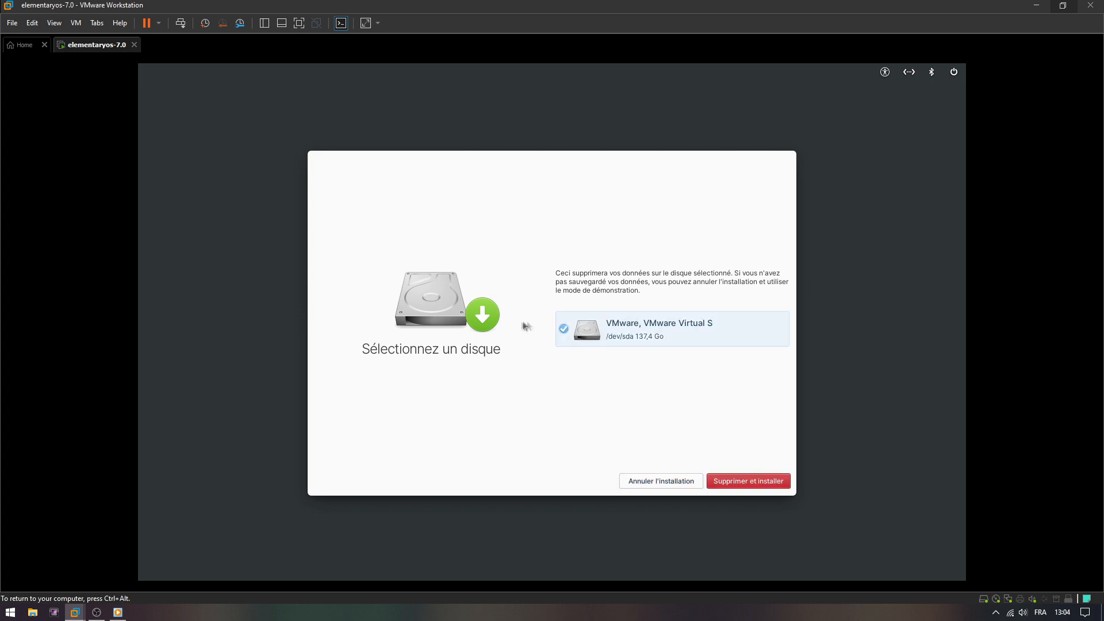
{"action": "left_click", "coordinate": [738, 482]}
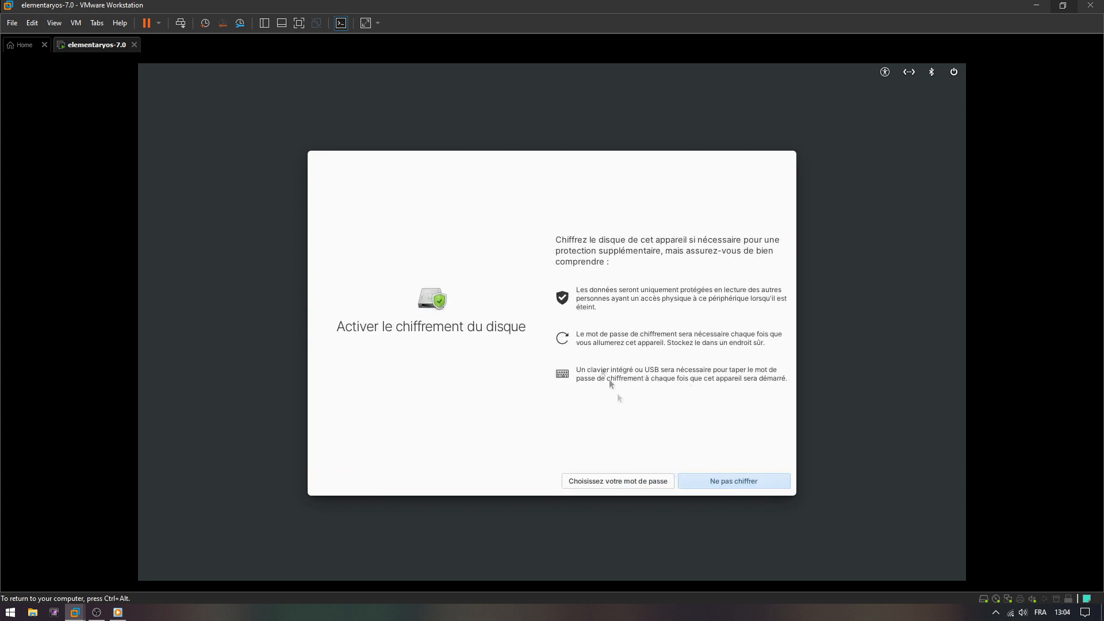
{"action": "left_click", "coordinate": [705, 480]}
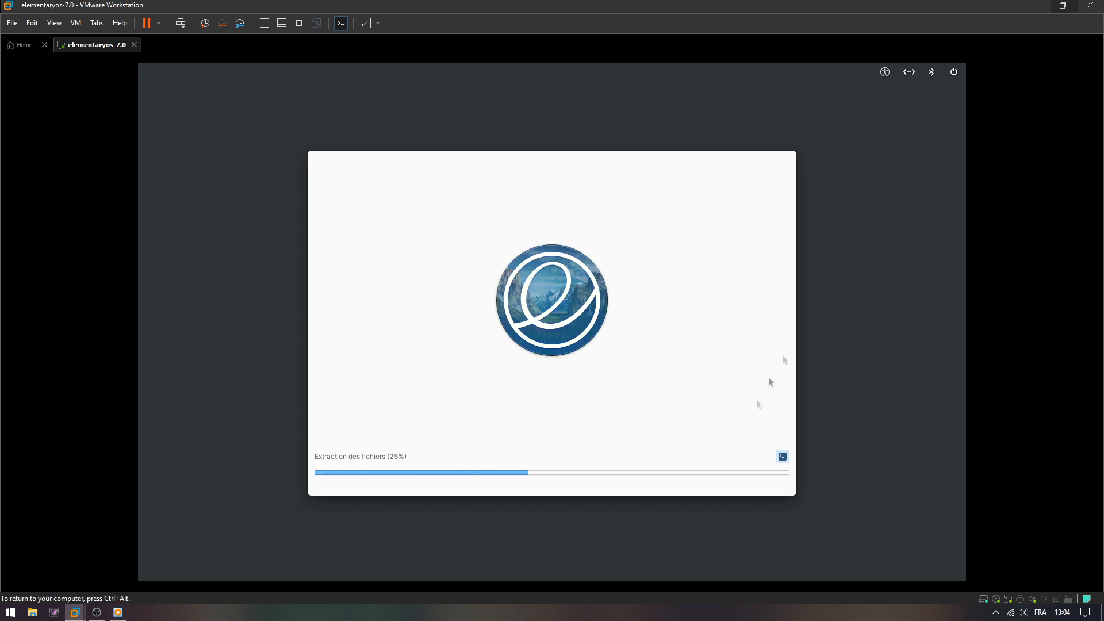
Examine the detailed installation log while the system is being configured, and hide it again.
{"action": "mouse_move", "coordinate": [96, 612]}
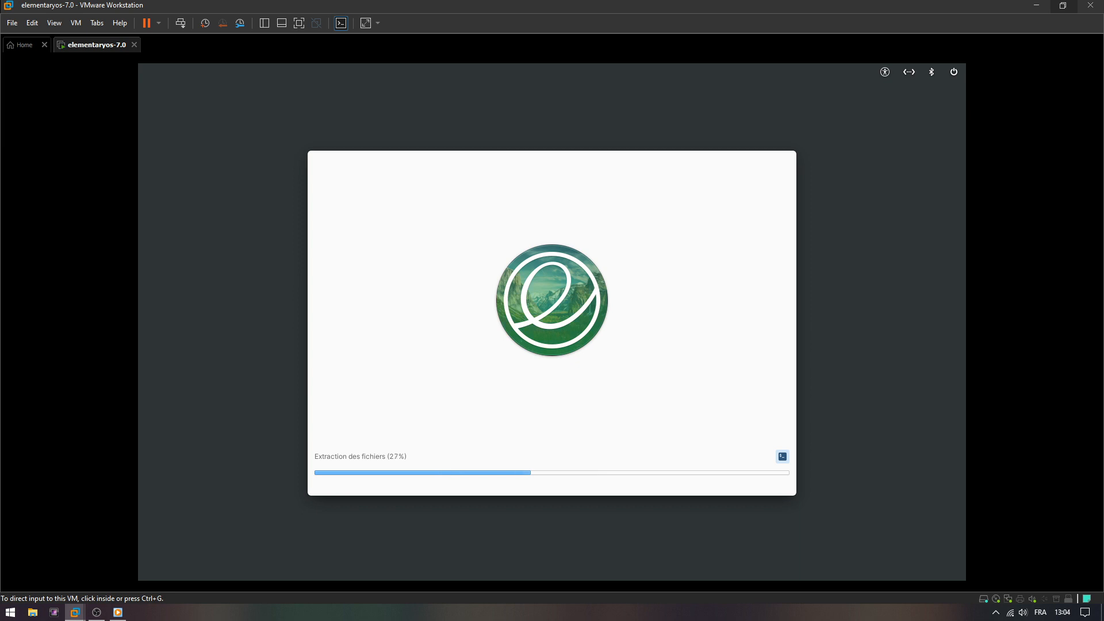
{"action": "key", "text": "alt+Tab"}
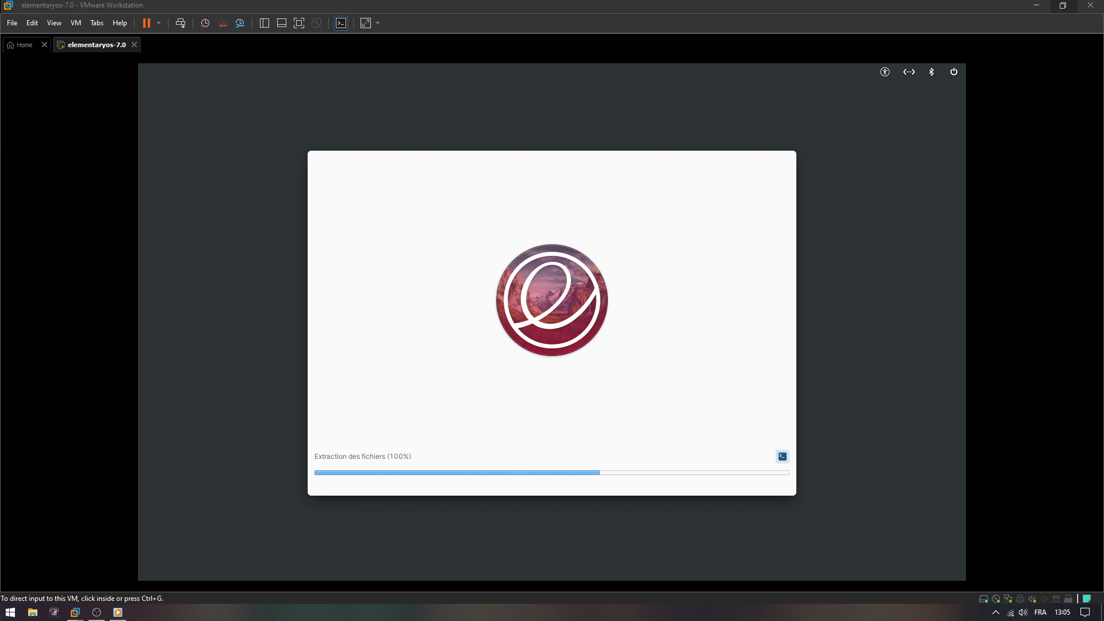
{"action": "left_click", "coordinate": [783, 460]}
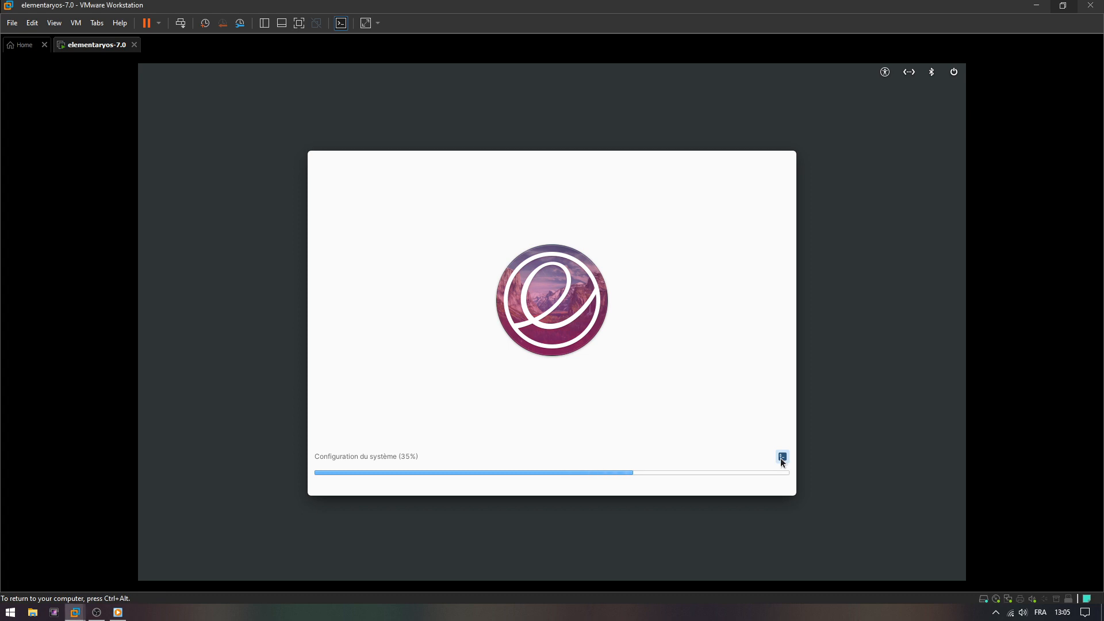
{"action": "left_click", "coordinate": [782, 457]}
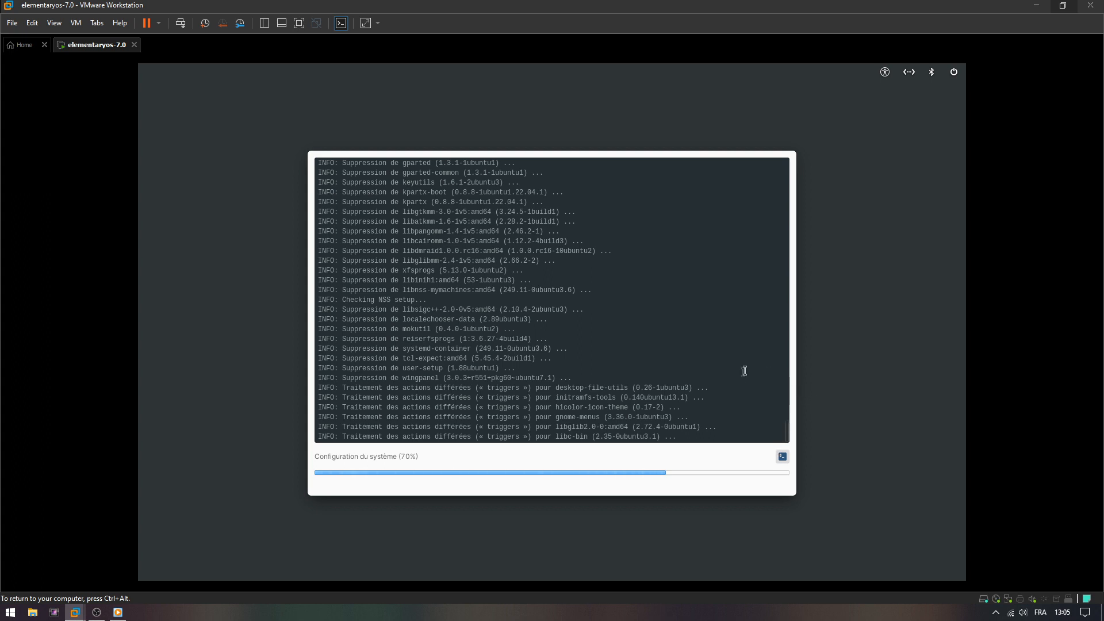
{"action": "left_click", "coordinate": [782, 457]}
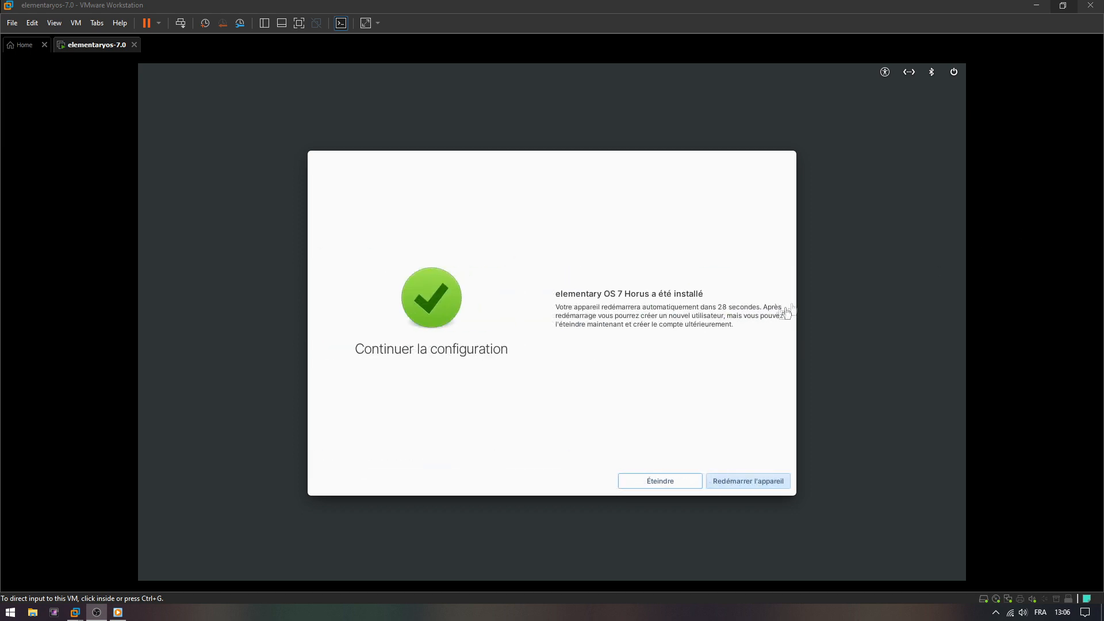
Restart the device after the installation and acknowledge the request to remove the installation medium.
{"action": "left_click", "coordinate": [744, 486]}
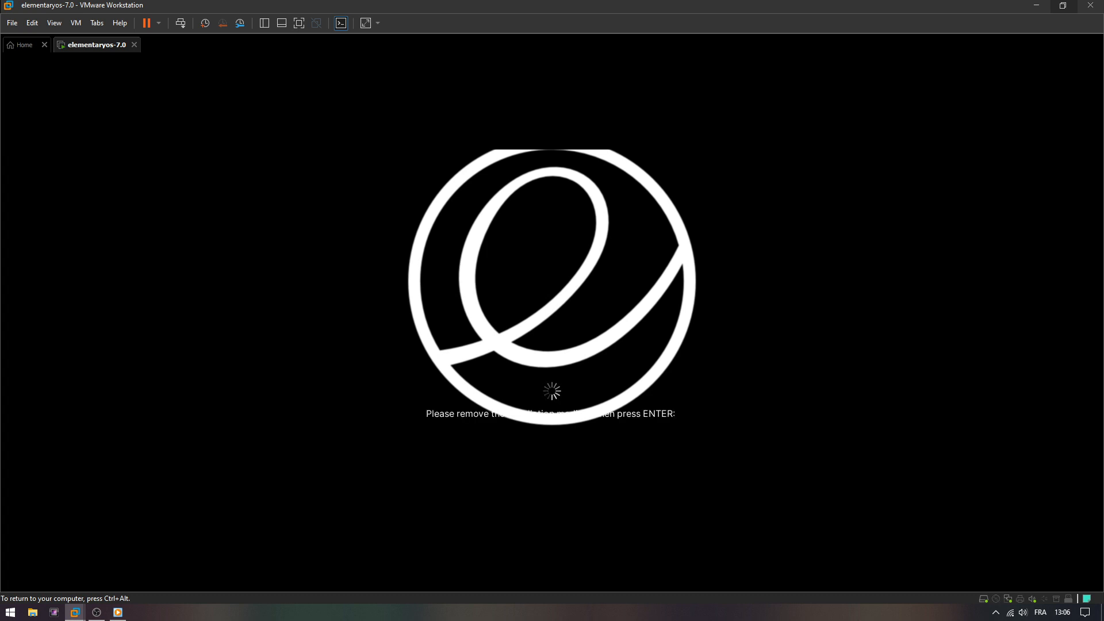
{"action": "key", "text": "Return"}
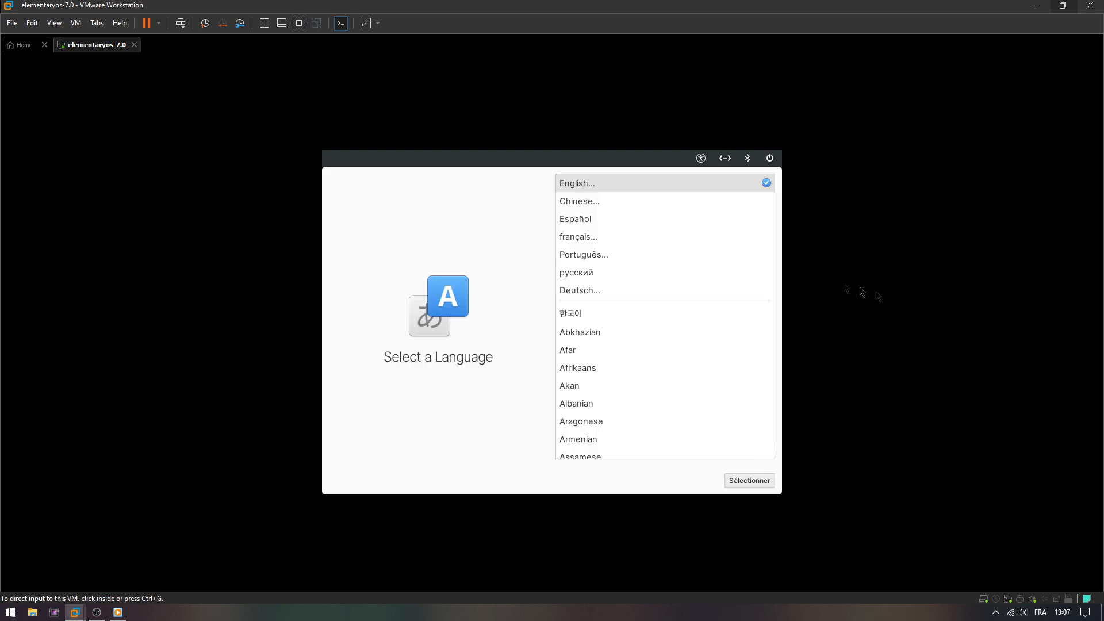
Set the initial setup of the installed system to French for France with the Français (AZERTY) keyboard layout.
{"action": "left_click", "coordinate": [586, 232]}
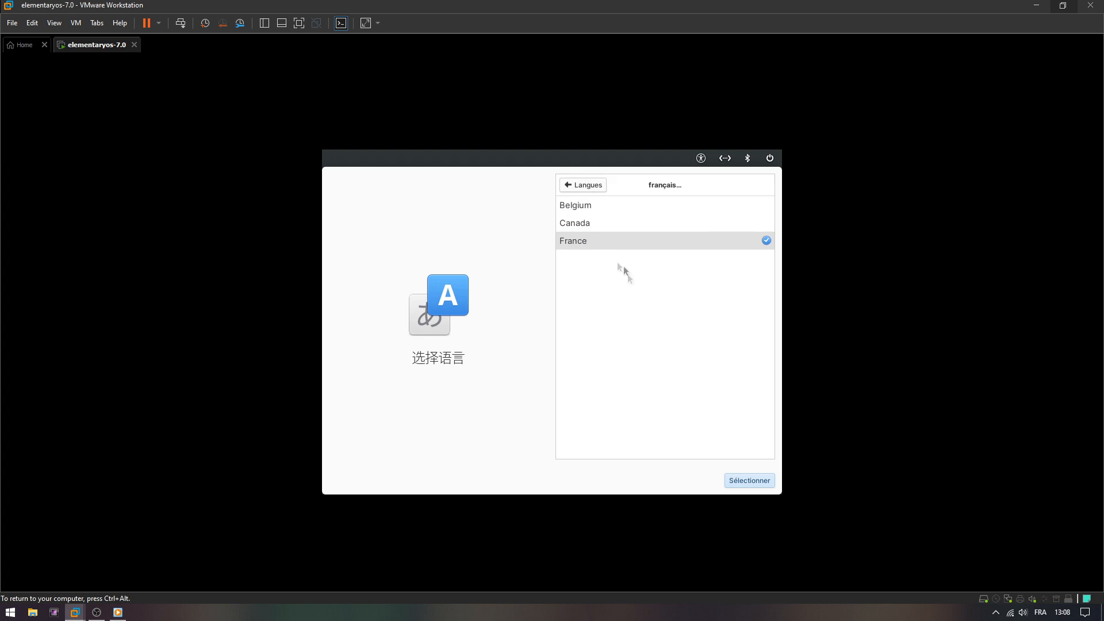
{"action": "left_click", "coordinate": [744, 477]}
{"action": "left_click", "coordinate": [742, 481]}
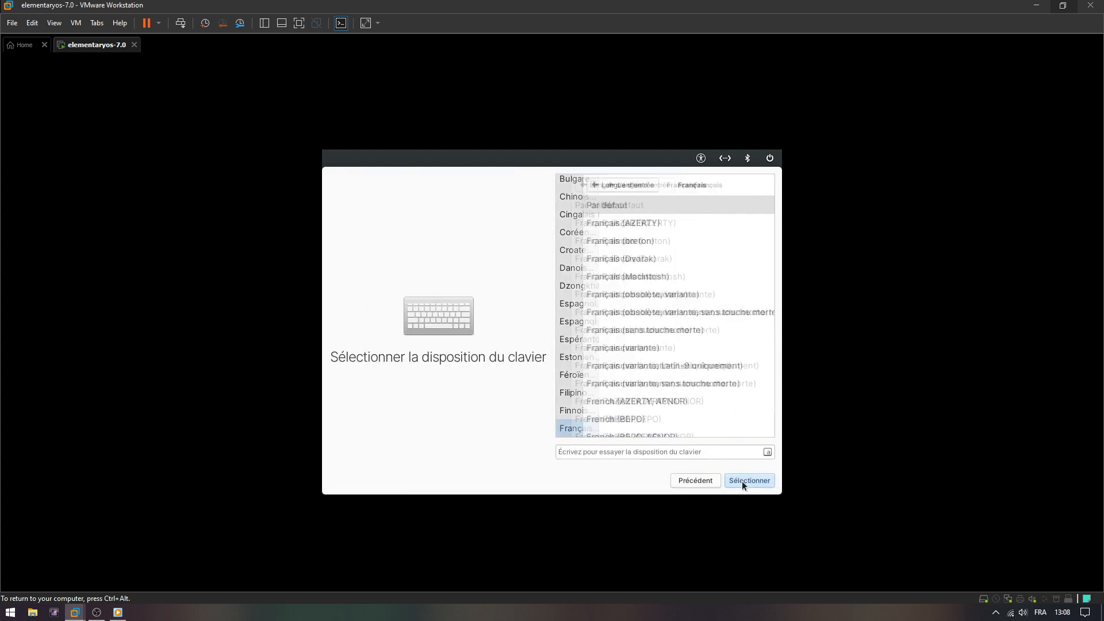
{"action": "left_click", "coordinate": [602, 222]}
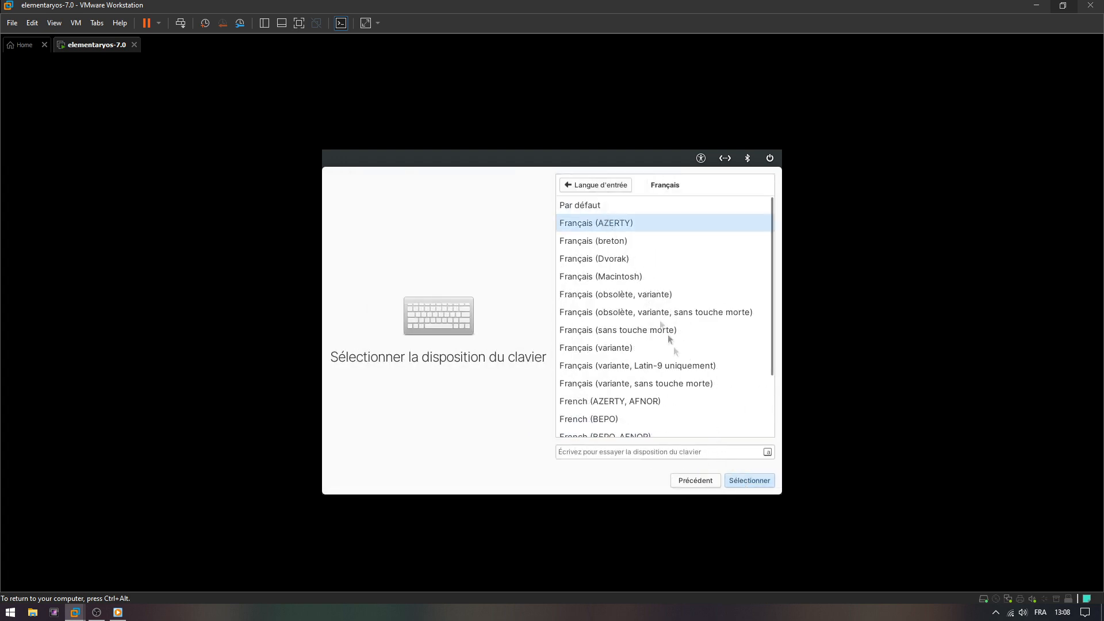
{"action": "left_click", "coordinate": [750, 478]}
Fill in the account's full name, and enter and confirm the account password.
{"action": "left_click", "coordinate": [574, 214]}
{"action": "type", "text": "D-Goth"}
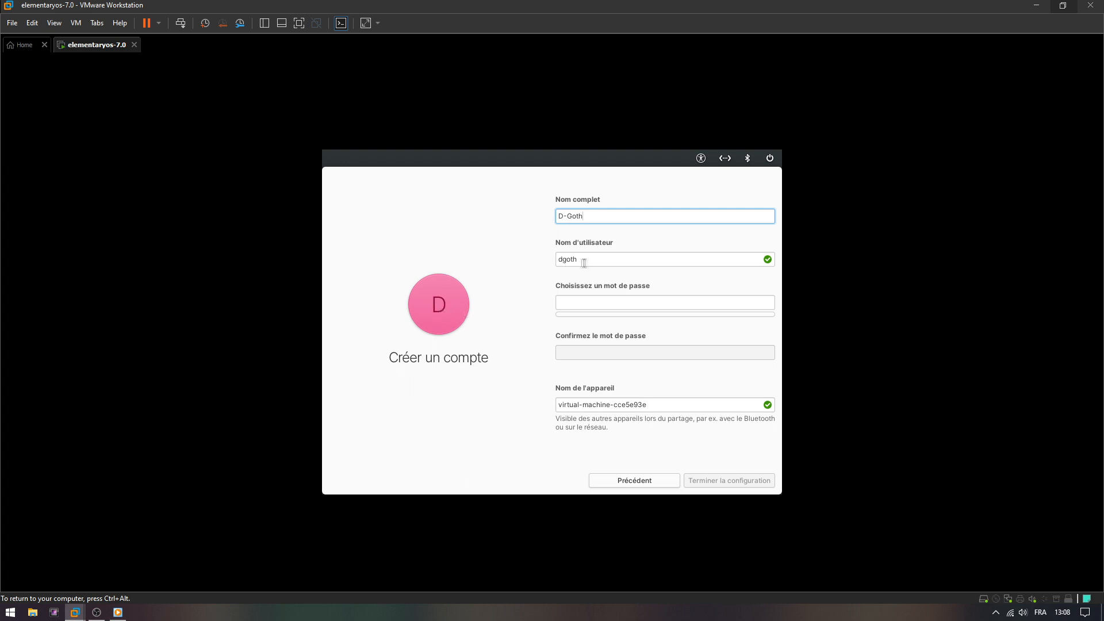
{"action": "left_click", "coordinate": [592, 303]}
{"action": "type", "text": "******"}
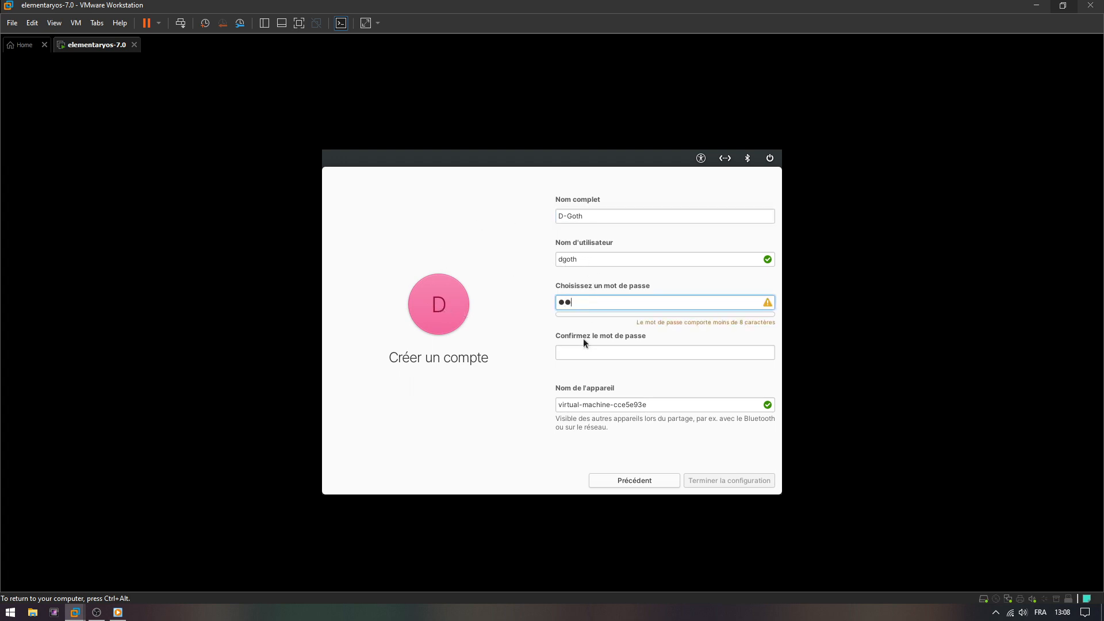
{"action": "key", "text": "Tab"}
{"action": "type", "text": "******"}
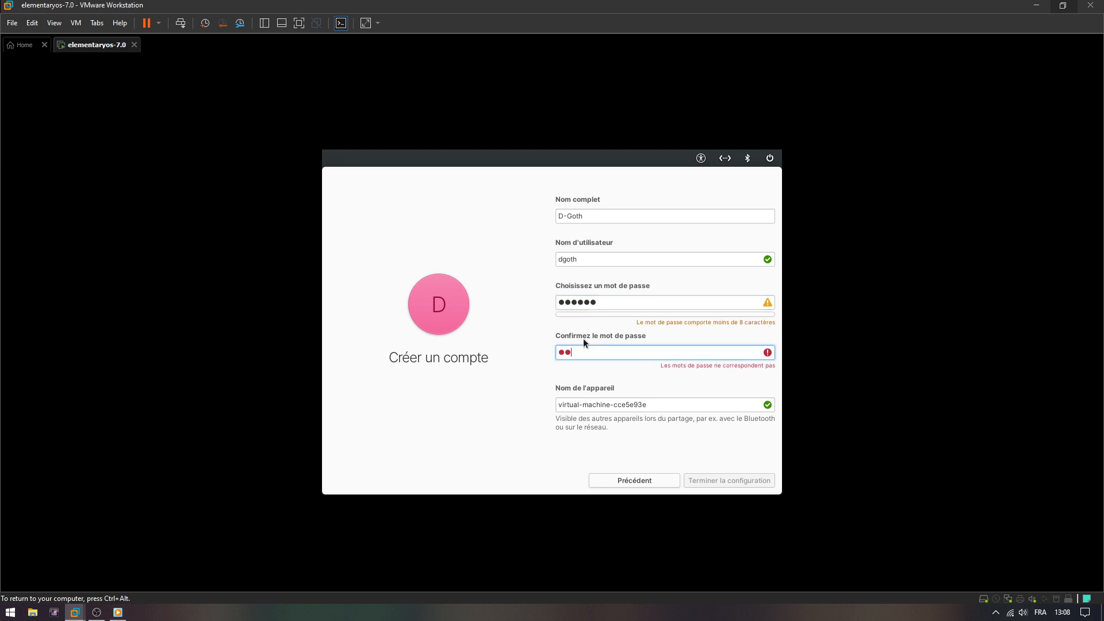
Name the device ElementaryOS-7-Horus and finish the account configuration.
{"action": "left_click", "coordinate": [668, 405]}
{"action": "type", "text": "Ele"}
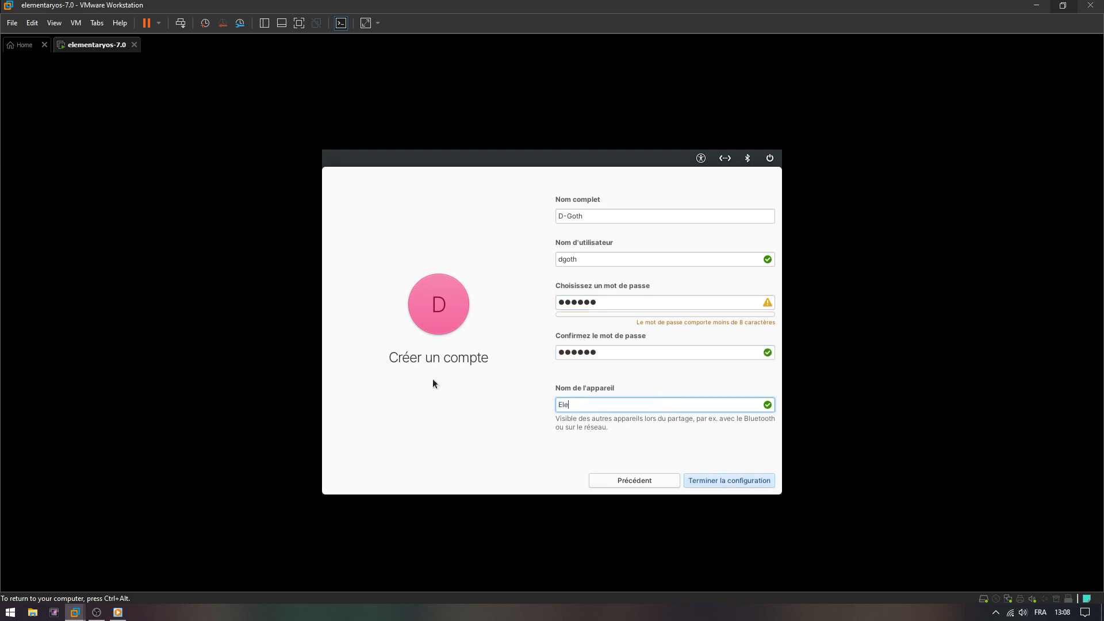
{"action": "type", "text": "mentary"}
{"action": "type", "text": "OS-7"}
{"action": "type", "text": "-G"}
{"action": "type", "text": "orus"}
{"action": "left_click", "coordinate": [716, 482]}
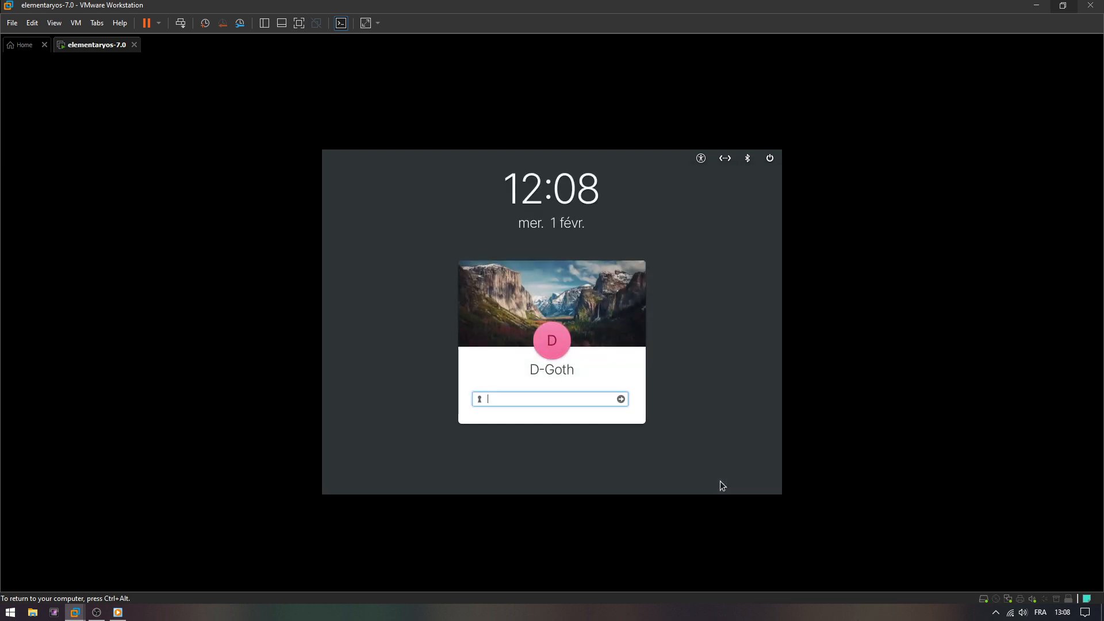
Log in to the new account with the account password.
{"action": "type", "text": "********"}
{"action": "key", "text": "Return"}
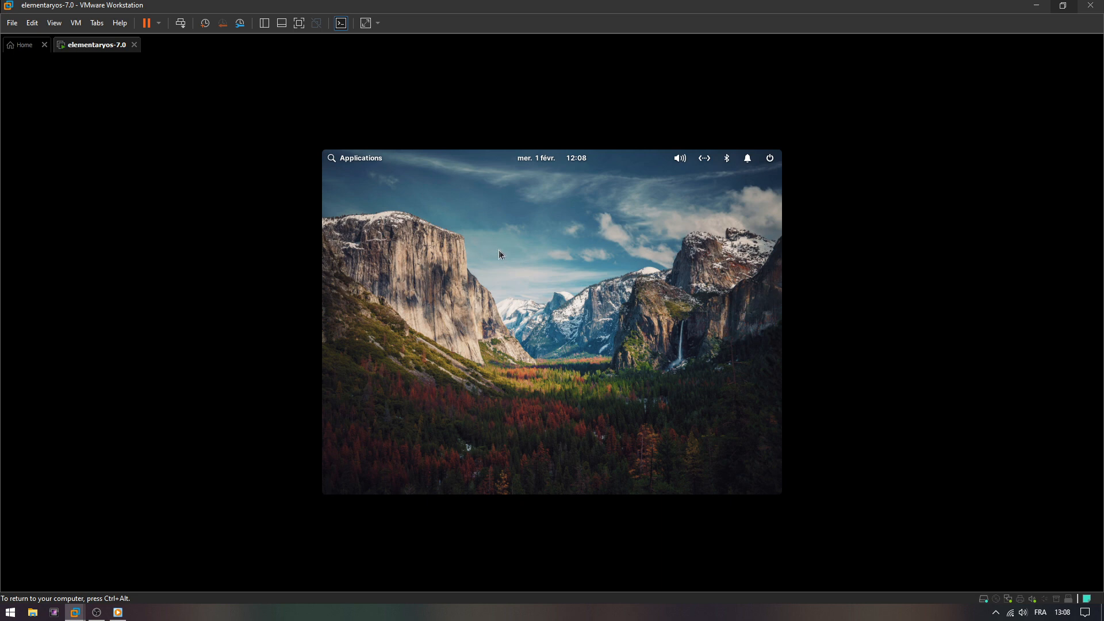
Set the display resolution to 1440 × 900 from the desktop, keep the new display parameters, and close the settings window.
{"action": "right_click", "coordinate": [528, 249]}
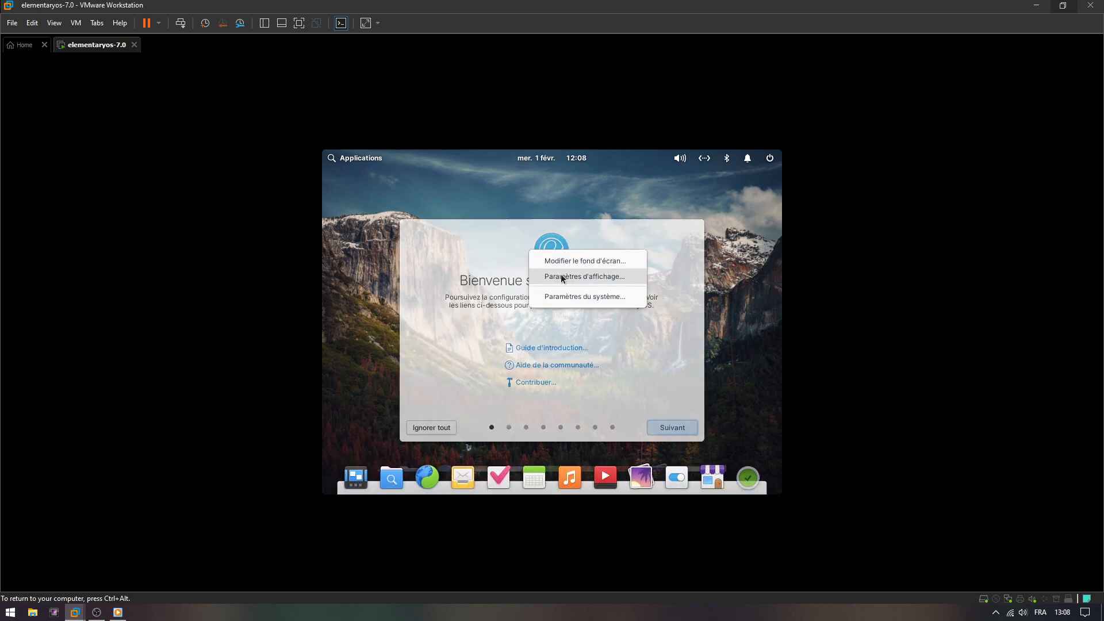
{"action": "left_click", "coordinate": [562, 277]}
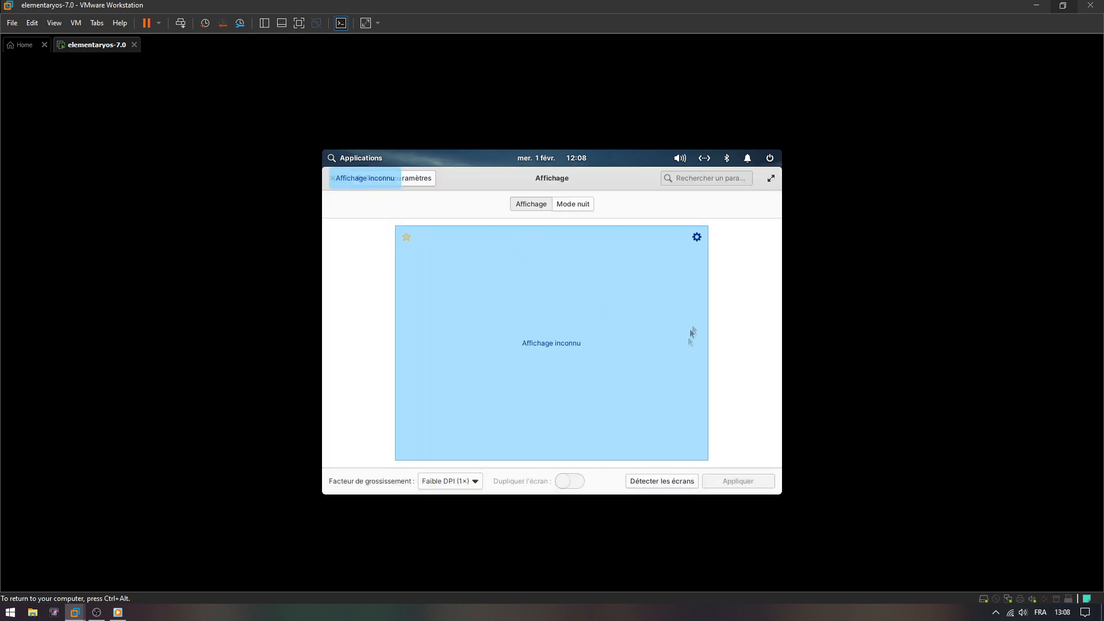
{"action": "left_click", "coordinate": [697, 237]}
{"action": "left_click", "coordinate": [707, 285]}
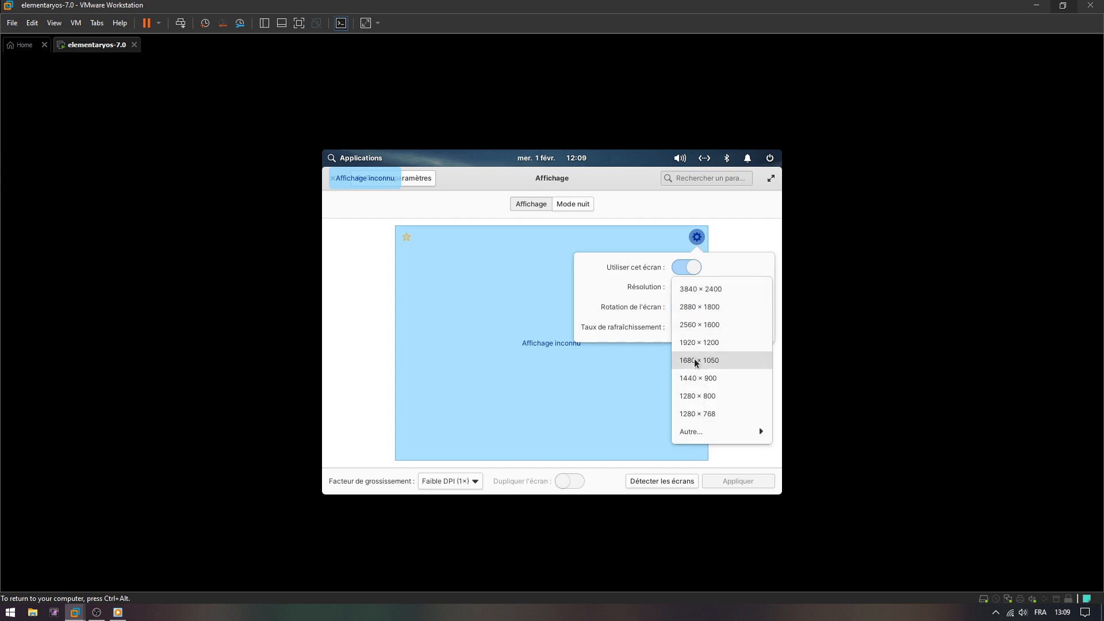
{"action": "left_click", "coordinate": [698, 377]}
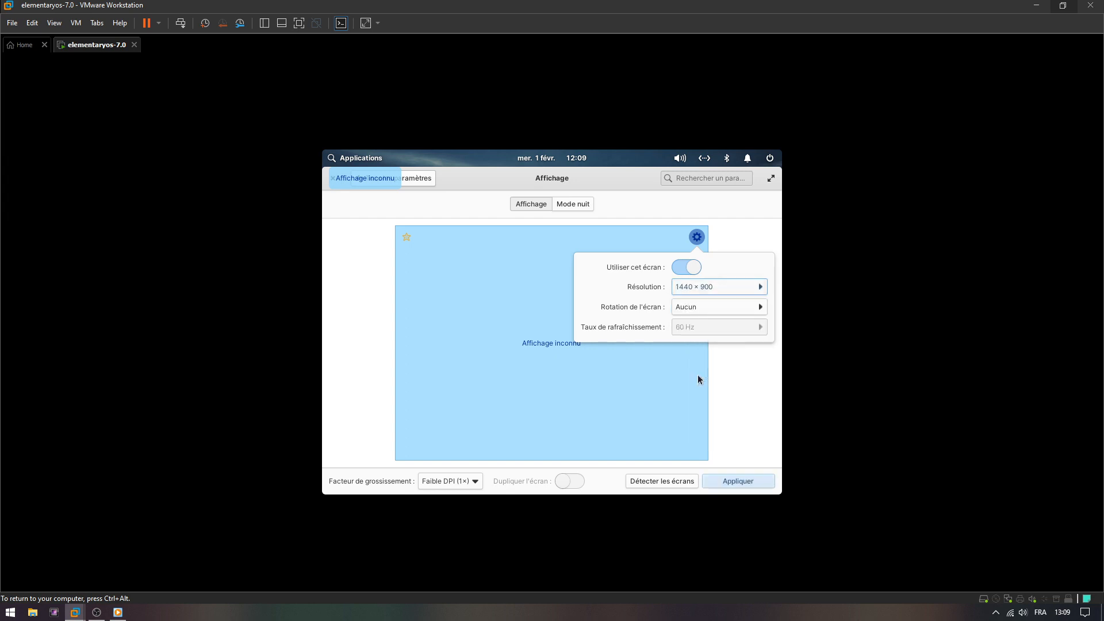
{"action": "left_click", "coordinate": [725, 483]}
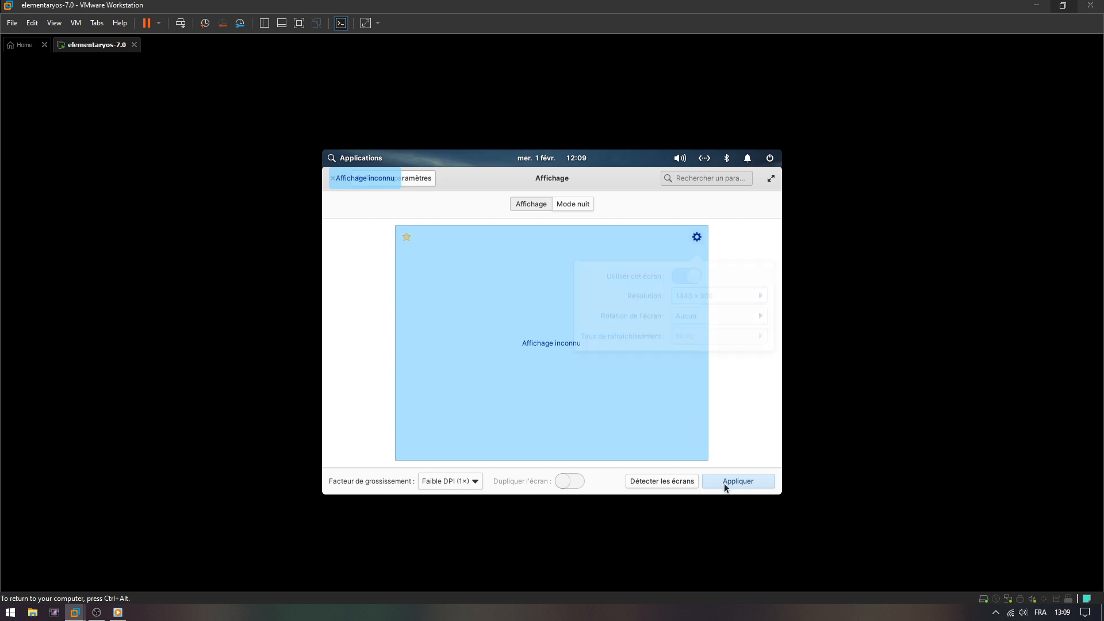
{"action": "left_click", "coordinate": [725, 483]}
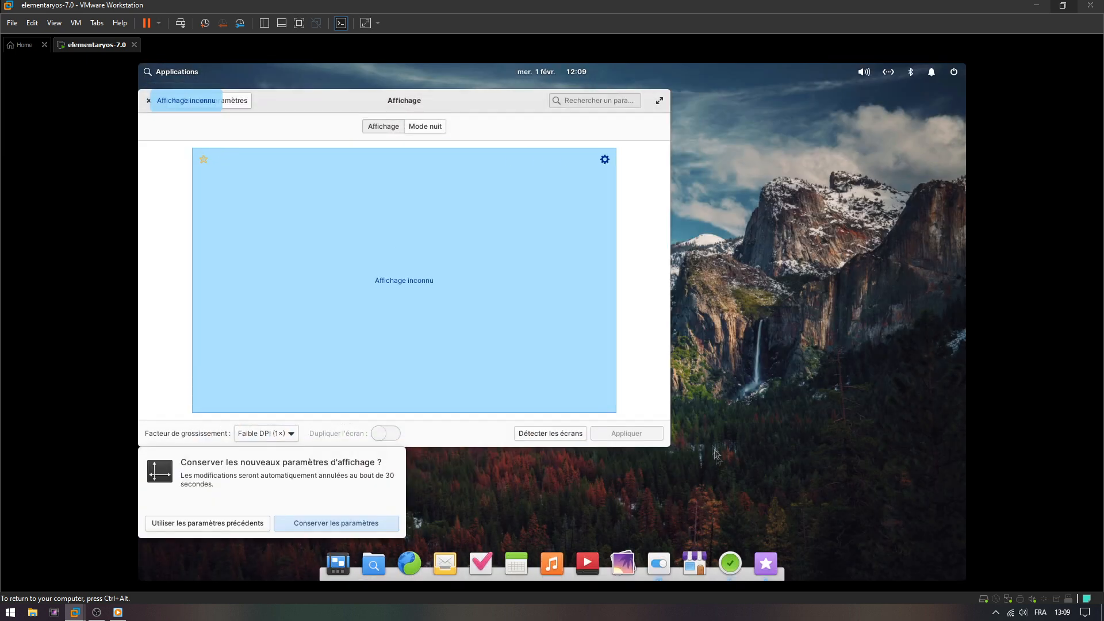
{"action": "left_click", "coordinate": [330, 521]}
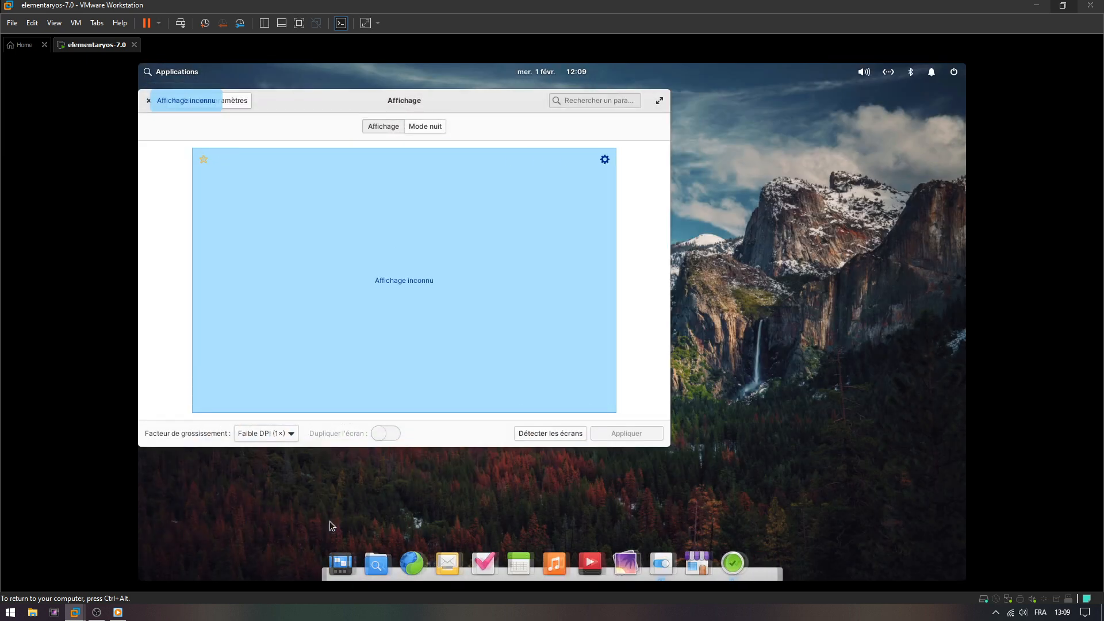
{"action": "left_click", "coordinate": [147, 101]}
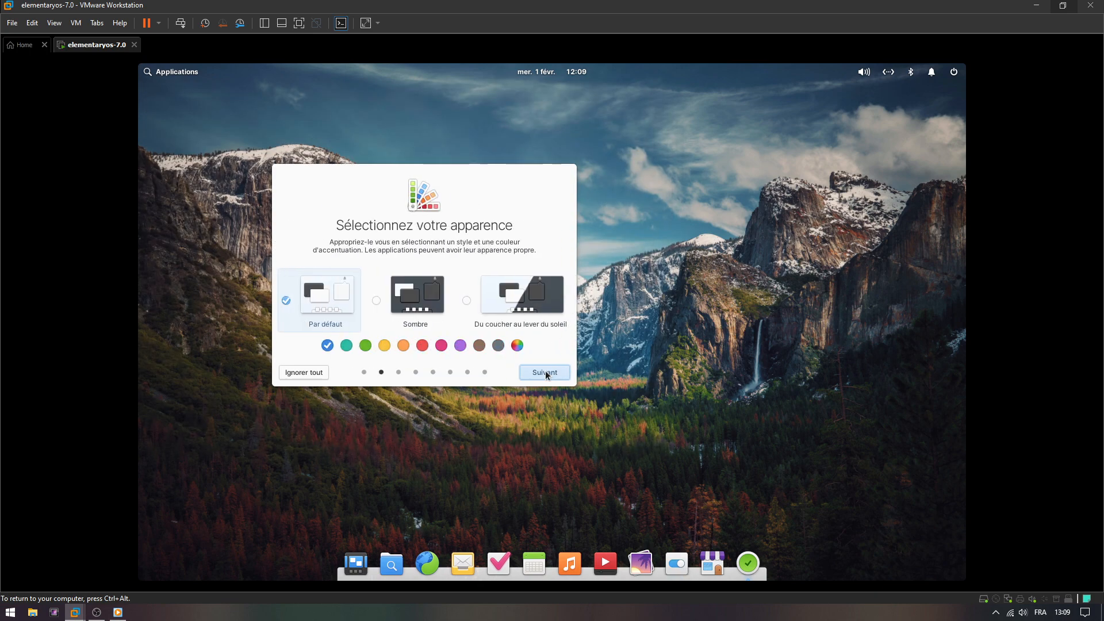
Try the appearance styles and accent colours in the welcome assistant, and settle on Sombre with the teal accent.
{"action": "left_click", "coordinate": [425, 295]}
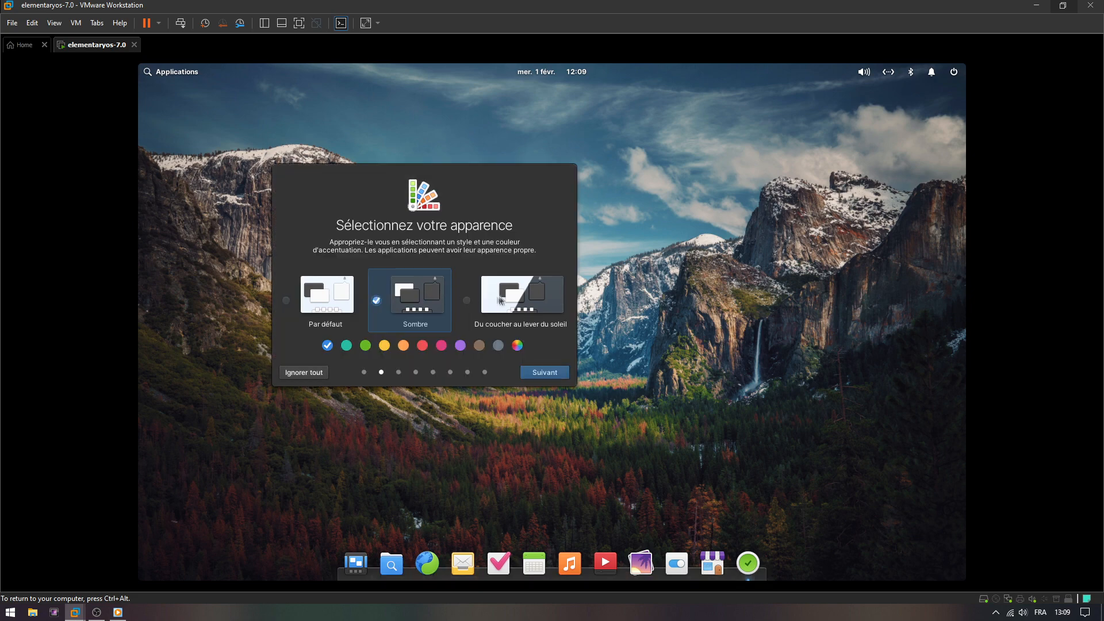
{"action": "left_click", "coordinate": [514, 299]}
{"action": "left_click", "coordinate": [411, 302]}
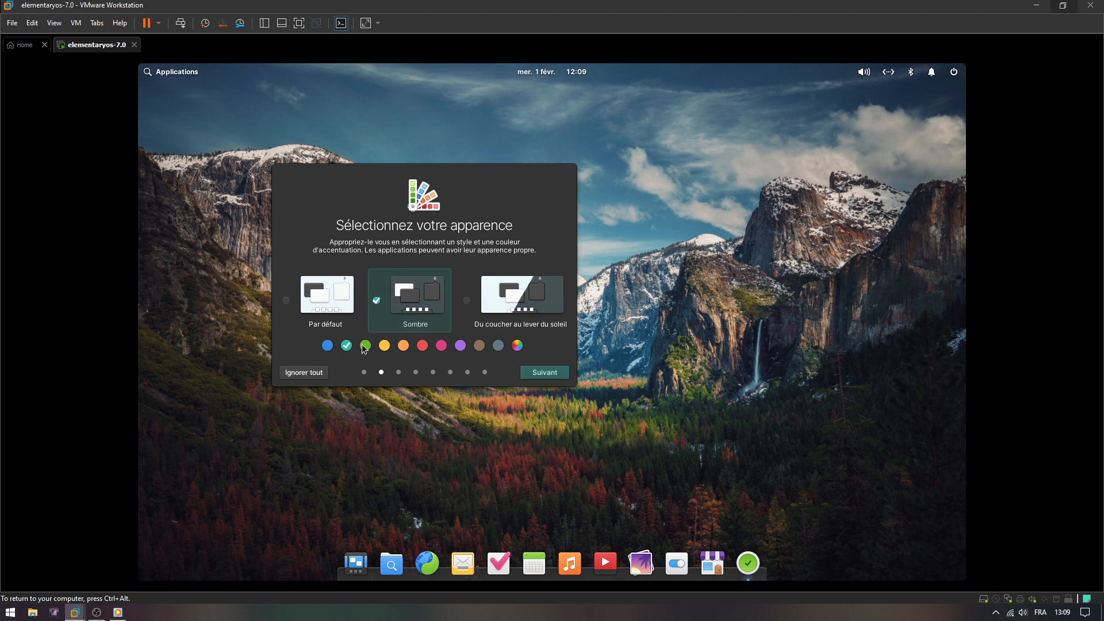
{"action": "left_click", "coordinate": [385, 346]}
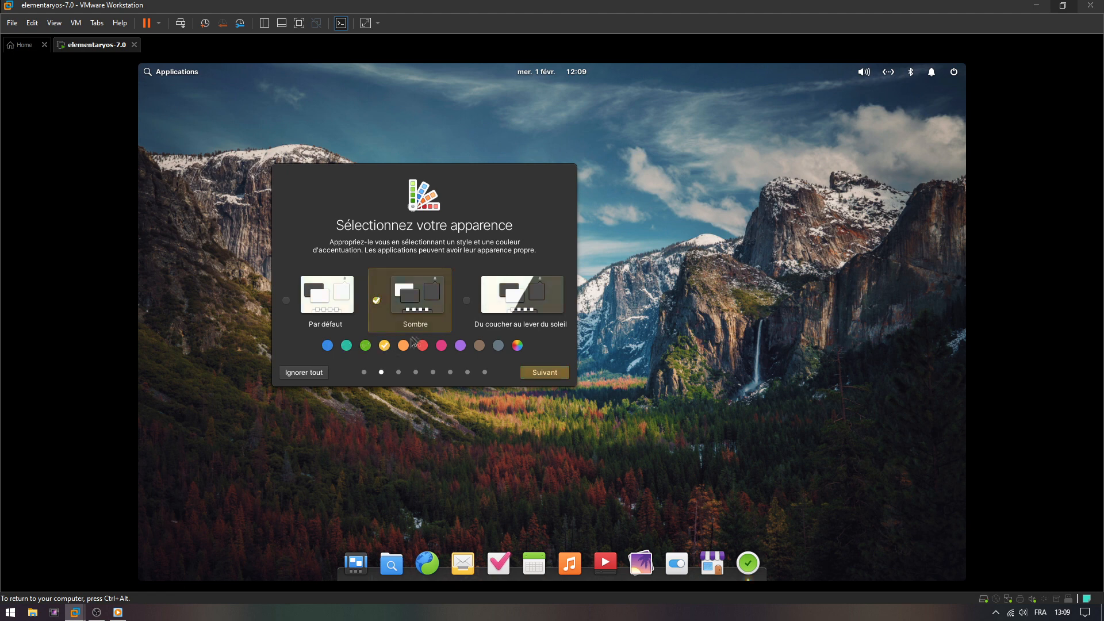
{"action": "left_click", "coordinate": [498, 346]}
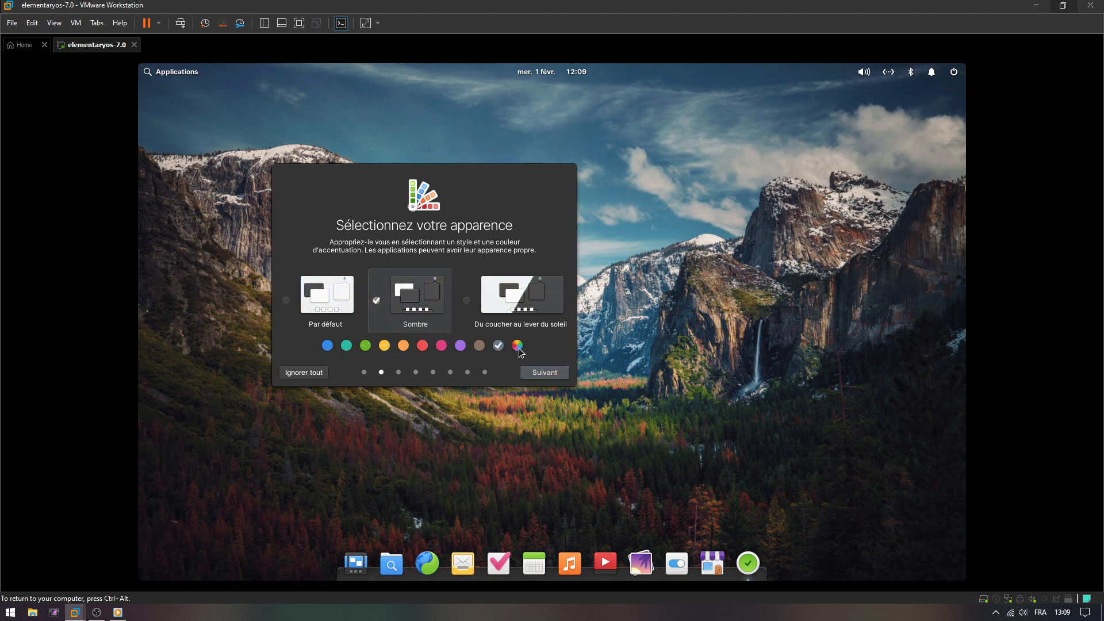
{"action": "left_click", "coordinate": [346, 345]}
{"action": "left_click", "coordinate": [543, 375]}
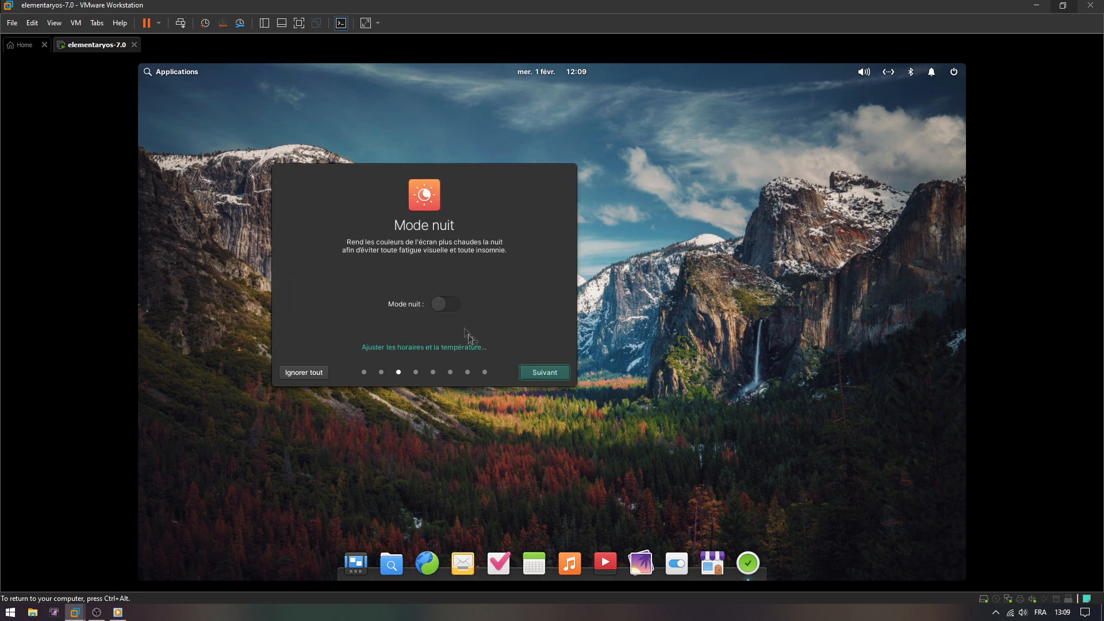
Keep the default night mode and Nettoyage options, and look at how to add an account in the online accounts settings.
{"action": "left_click", "coordinate": [537, 369]}
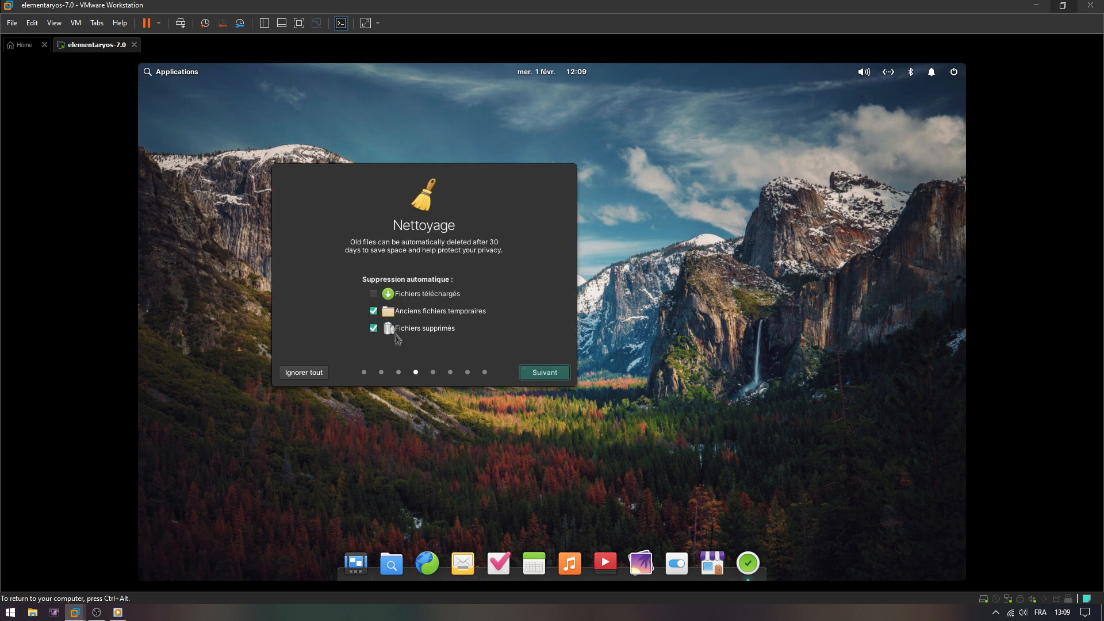
{"action": "left_click", "coordinate": [544, 371]}
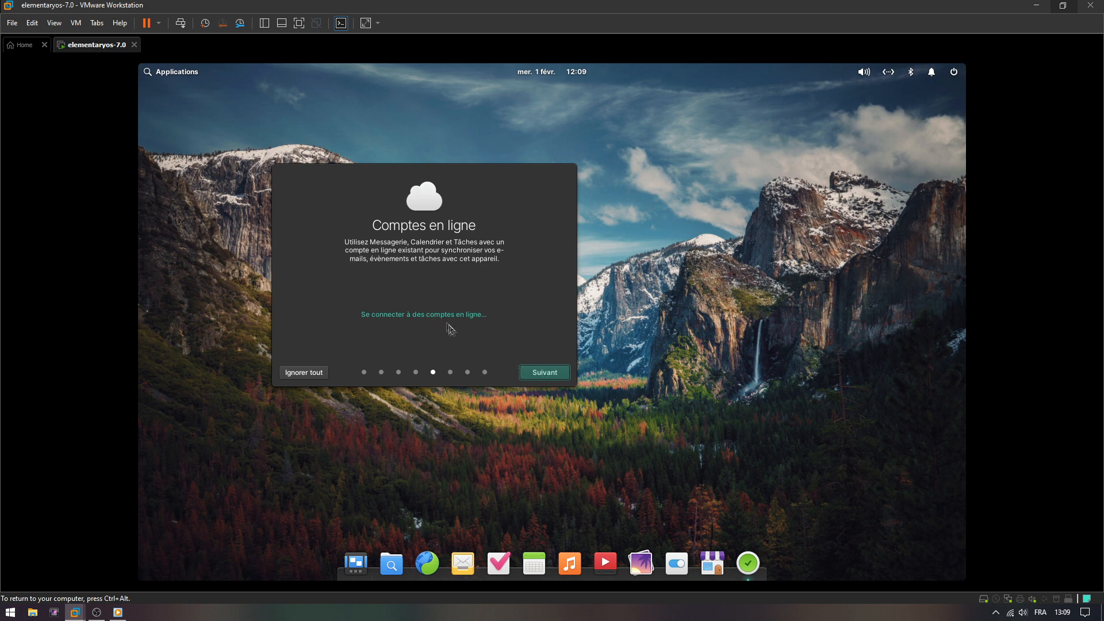
{"action": "left_click", "coordinate": [432, 314]}
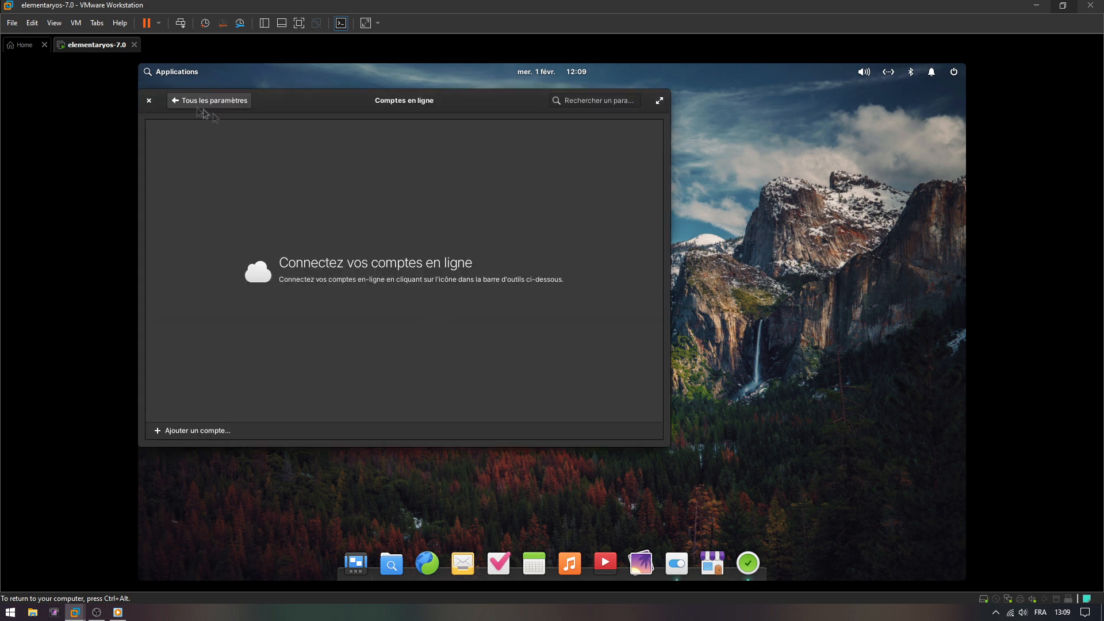
{"action": "left_click", "coordinate": [192, 433]}
{"action": "left_click", "coordinate": [149, 102]}
{"action": "left_click", "coordinate": [149, 101]}
Continue past the online accounts, application centre and automatic updates pages, and finish the welcome assistant.
{"action": "left_click", "coordinate": [536, 373]}
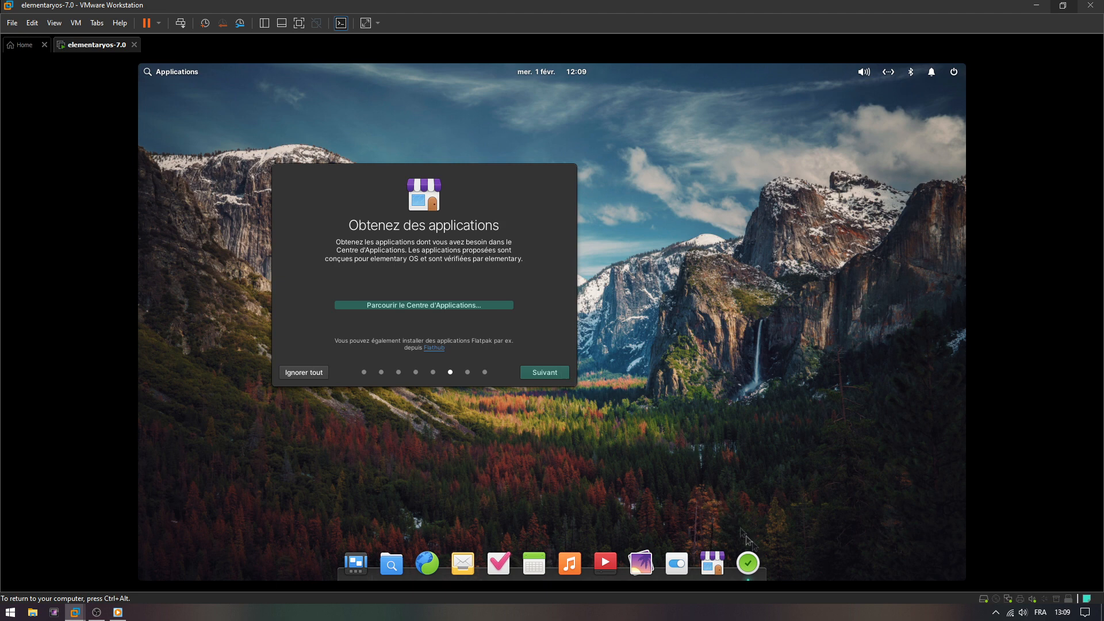
{"action": "left_click", "coordinate": [561, 372]}
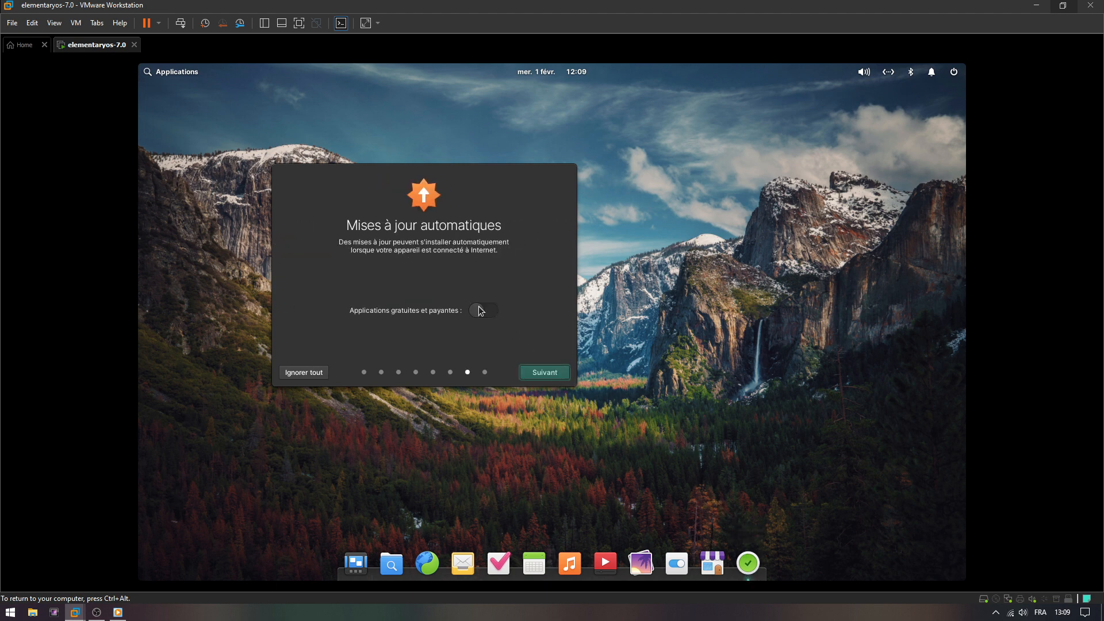
{"action": "left_click", "coordinate": [536, 374]}
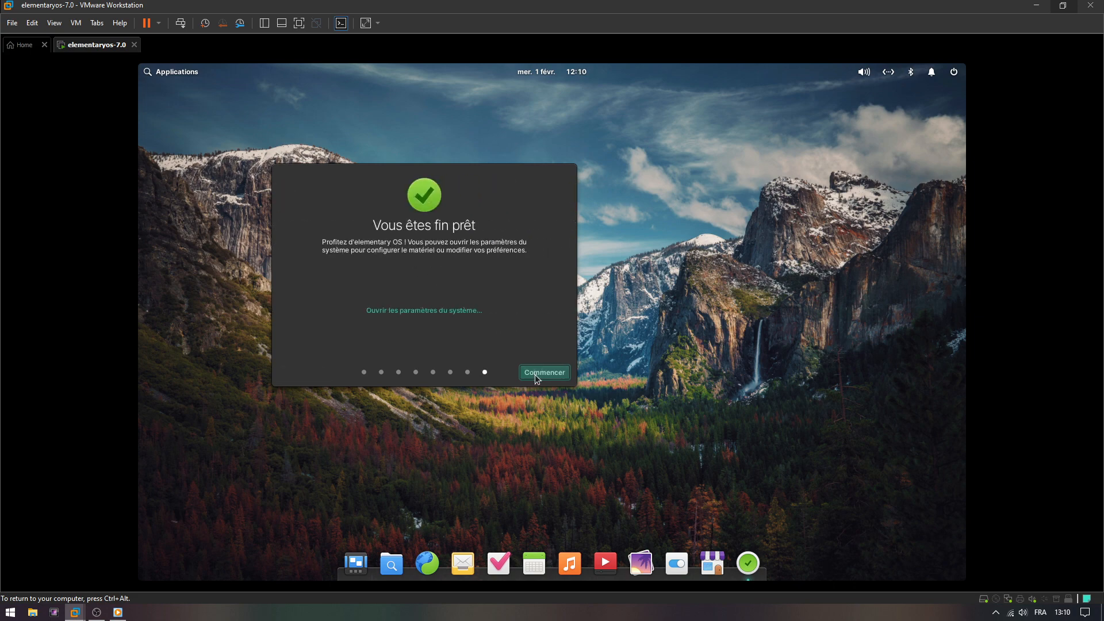
{"action": "left_click", "coordinate": [544, 372]}
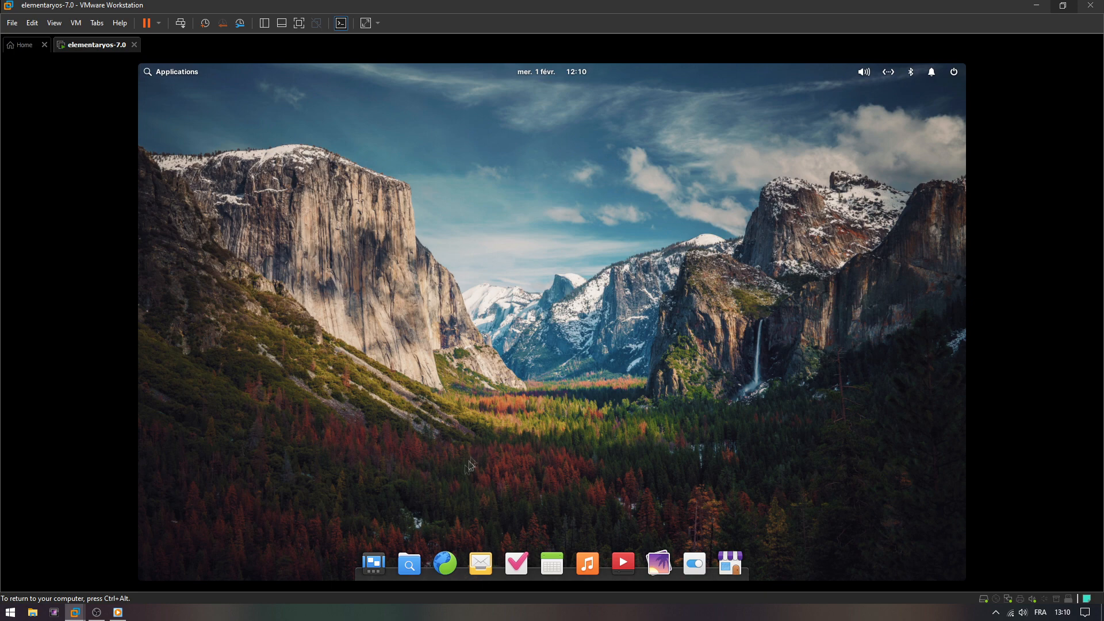
Look at the home folder and the root of the file system in the file manager, and close it.
{"action": "left_click", "coordinate": [410, 563]}
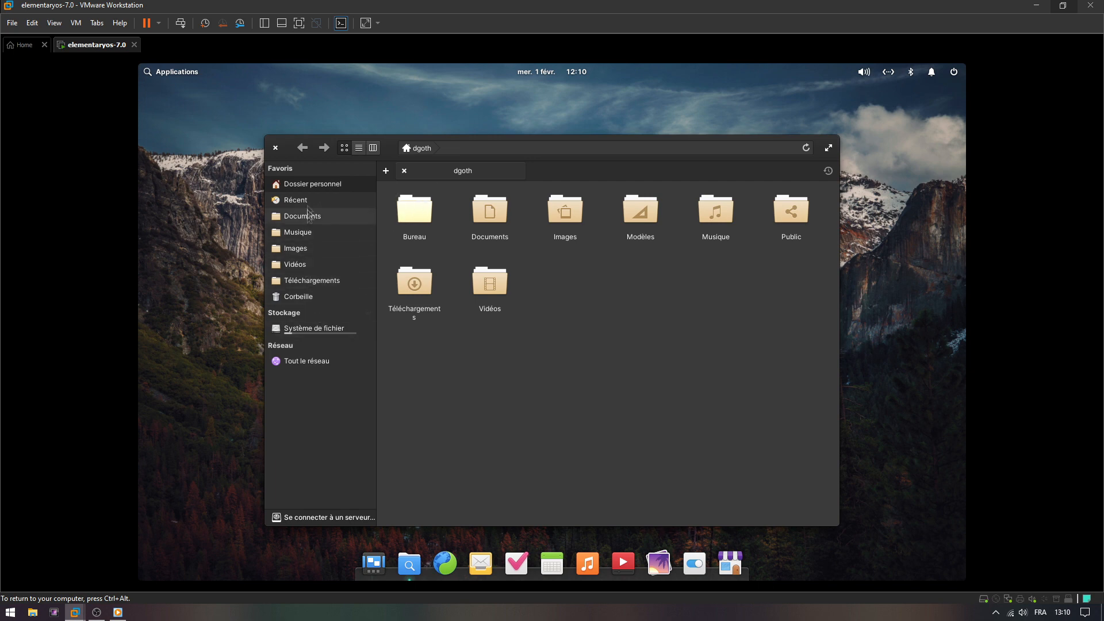
{"action": "left_click", "coordinate": [321, 330]}
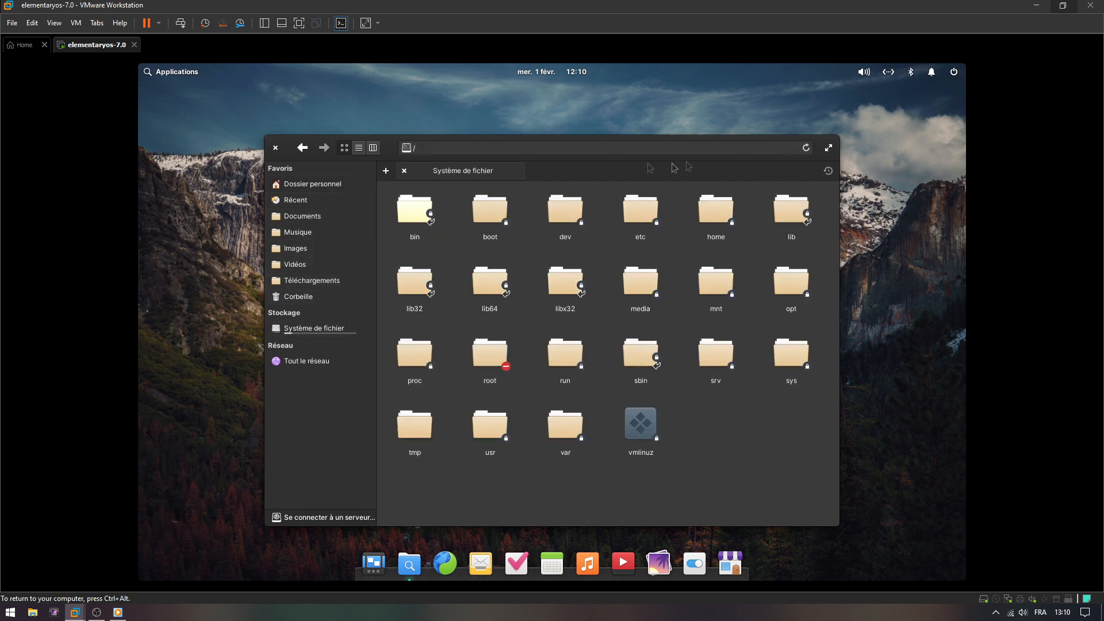
{"action": "left_click", "coordinate": [276, 148]}
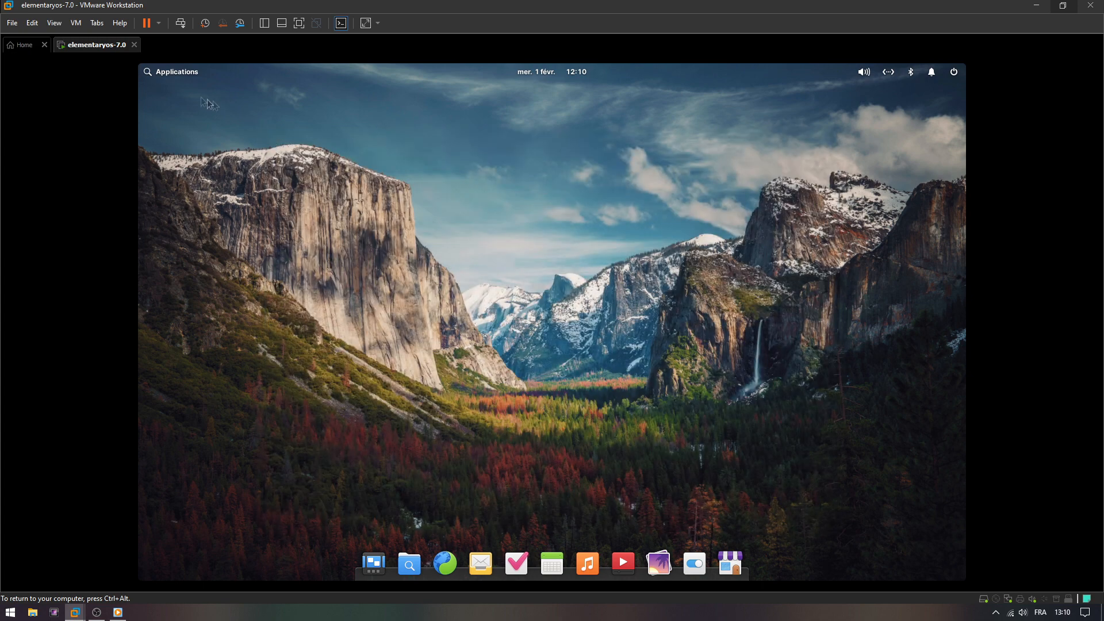
Examine the operating system, hardware and firmware information on the Système page of the system settings.
{"action": "left_click", "coordinate": [170, 74]}
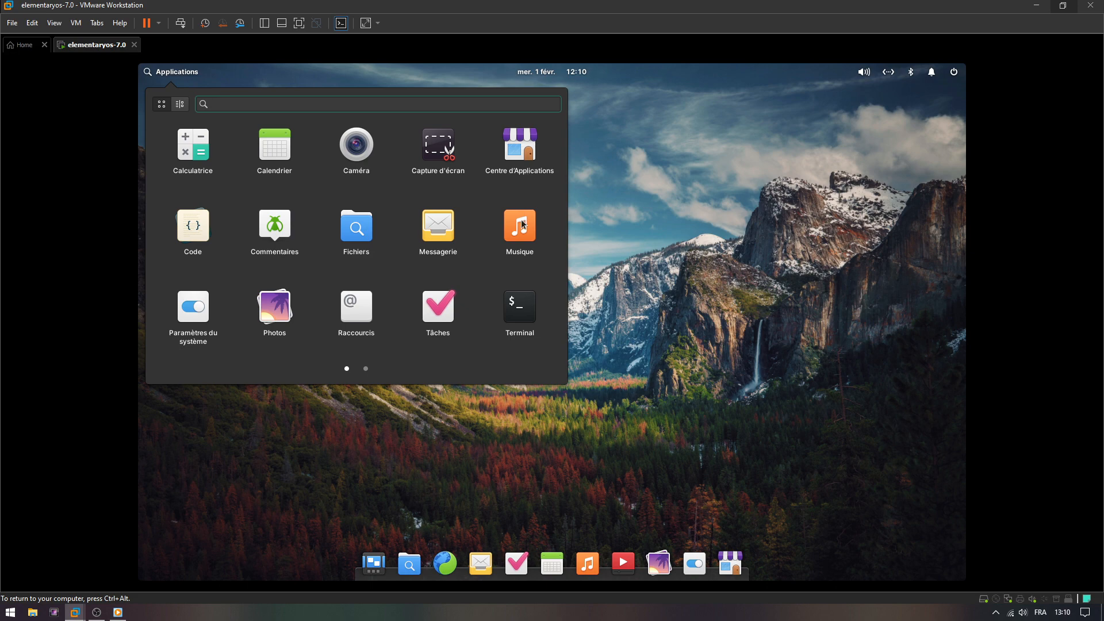
{"action": "left_click", "coordinate": [194, 309]}
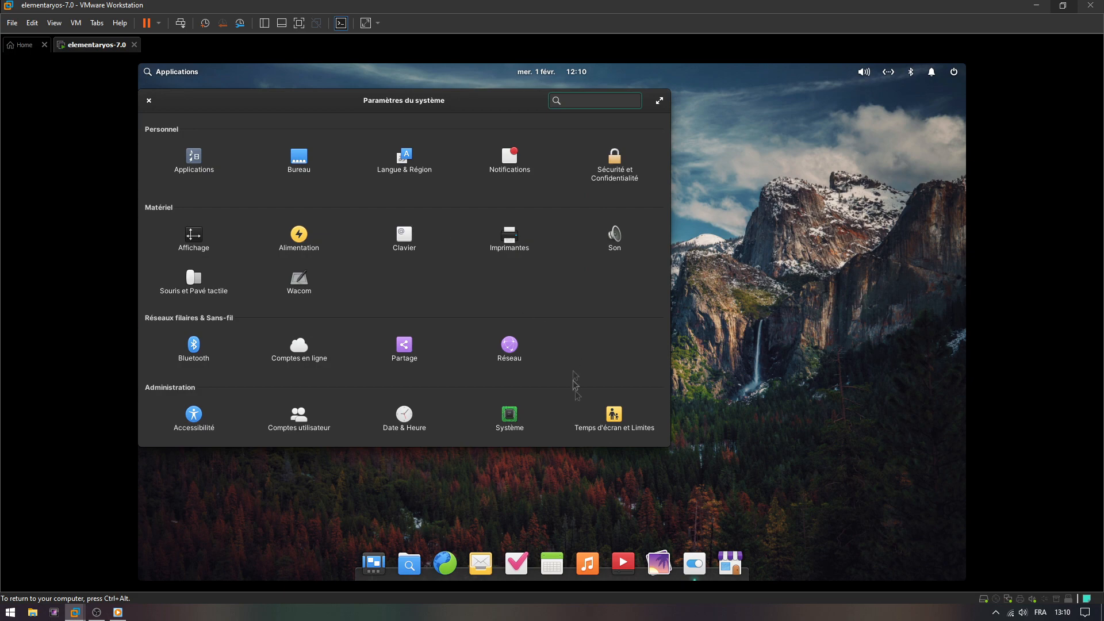
{"action": "left_click", "coordinate": [512, 424]}
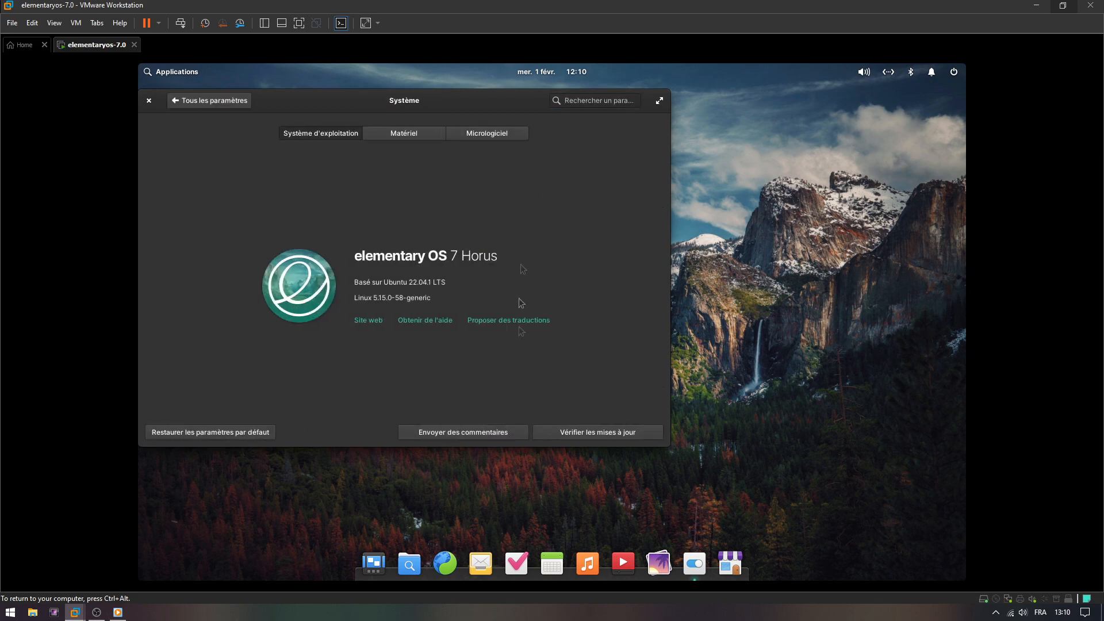
{"action": "left_click_drag", "start_coordinate": [523, 98], "coordinate": [684, 117]}
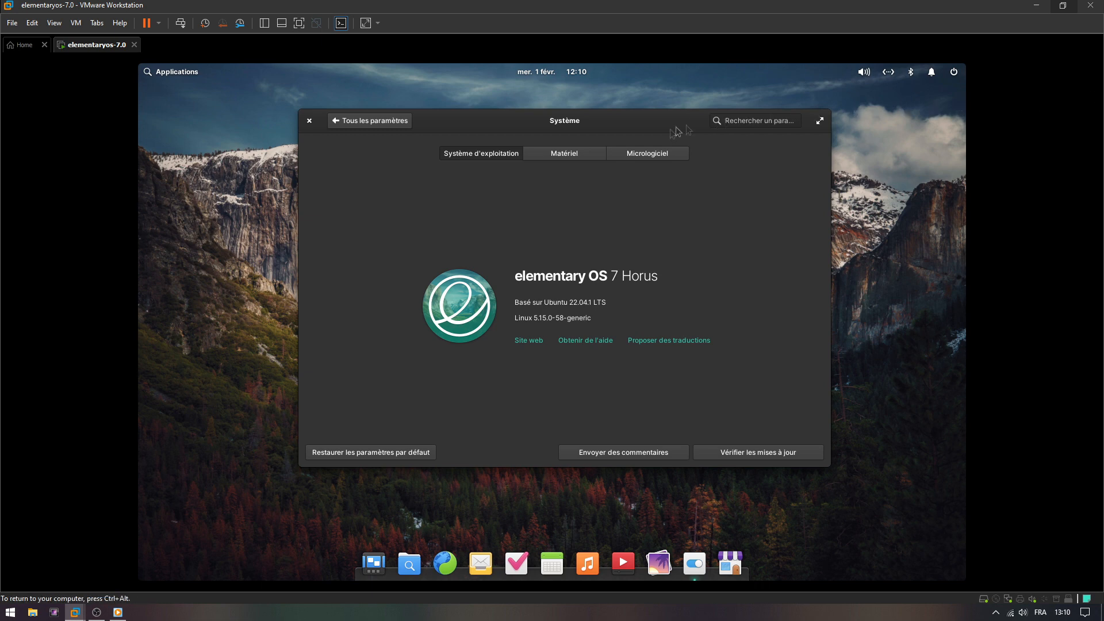
{"action": "left_click", "coordinate": [540, 157]}
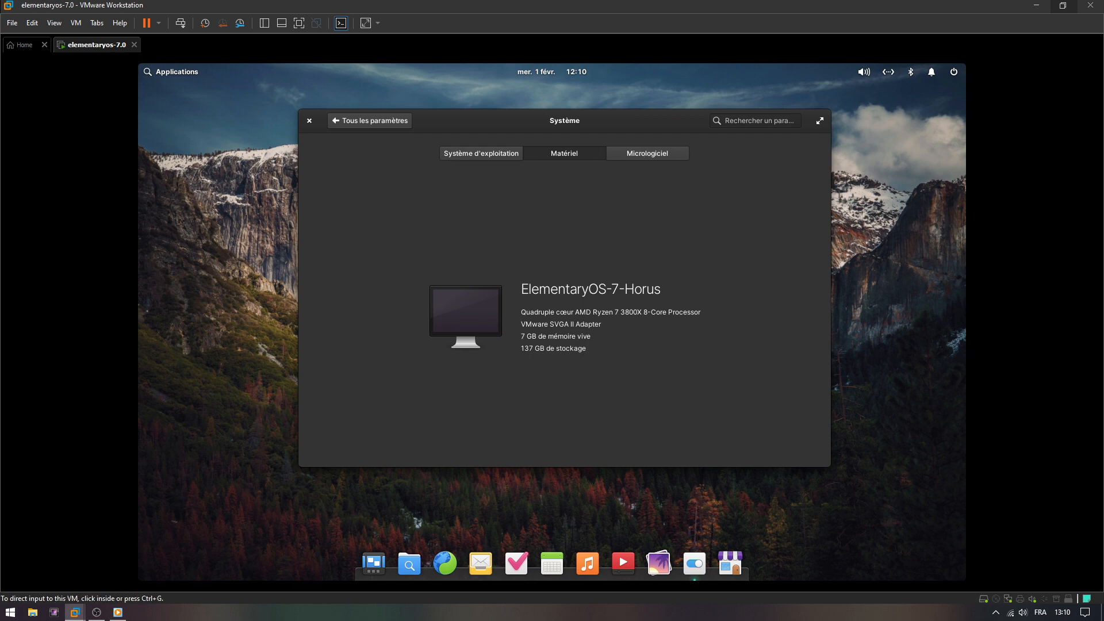
{"action": "left_click", "coordinate": [648, 159]}
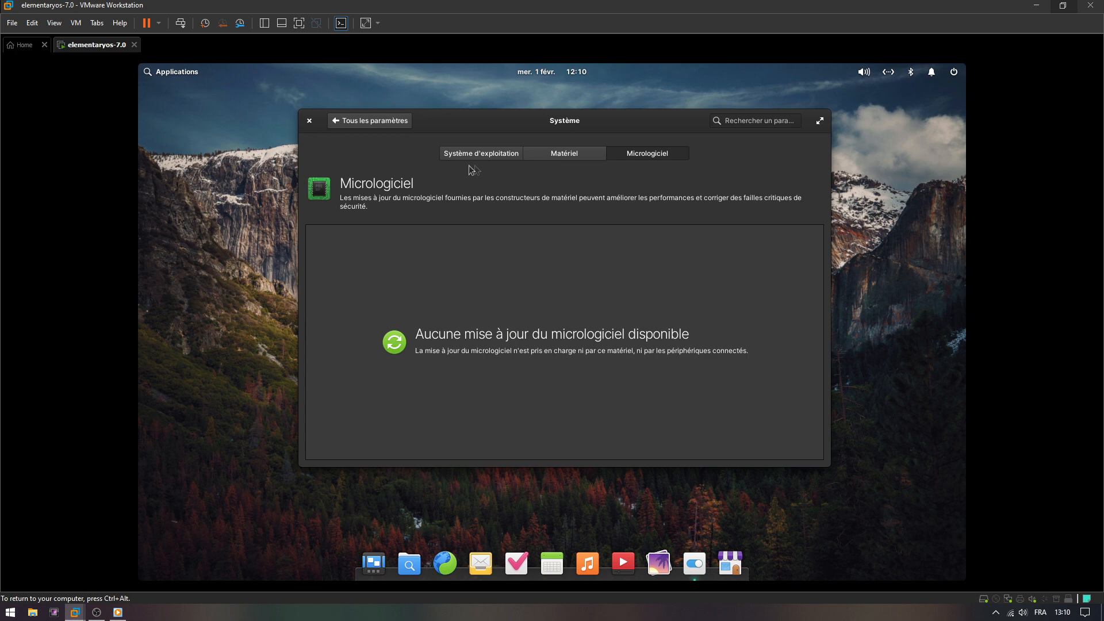
Look at the Alimentation page of the system settings, and close the settings.
{"action": "left_click", "coordinate": [337, 124]}
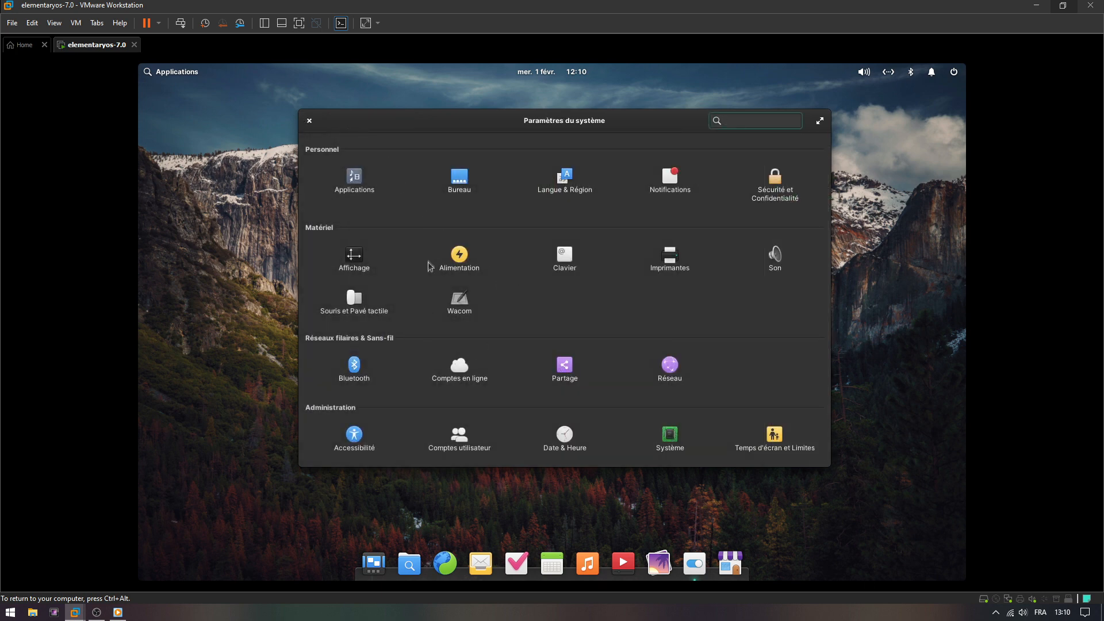
{"action": "left_click", "coordinate": [459, 266]}
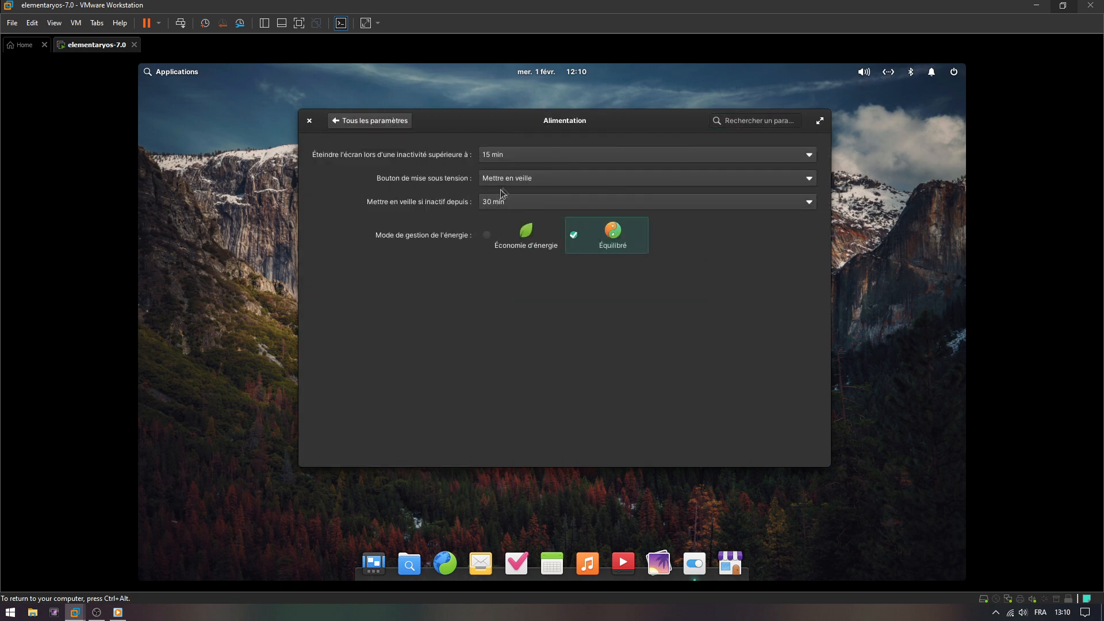
{"action": "left_click", "coordinate": [309, 120]}
Open a terminal, try to run "sudo apt-update" and enter the account password when asked.
{"action": "left_click", "coordinate": [178, 73]}
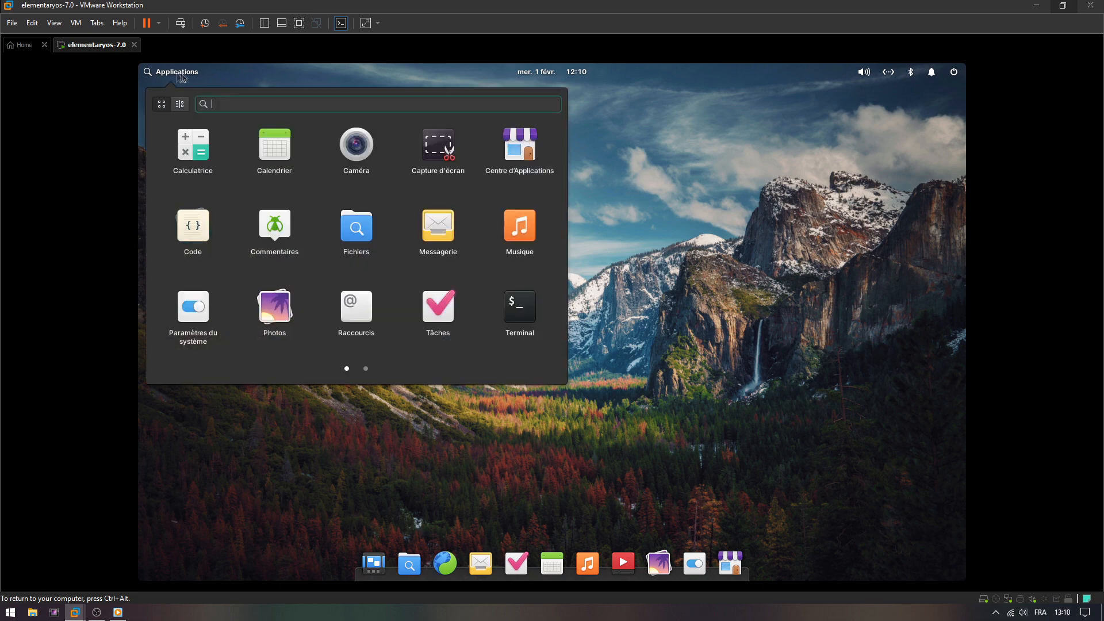
{"action": "left_click", "coordinate": [520, 306]}
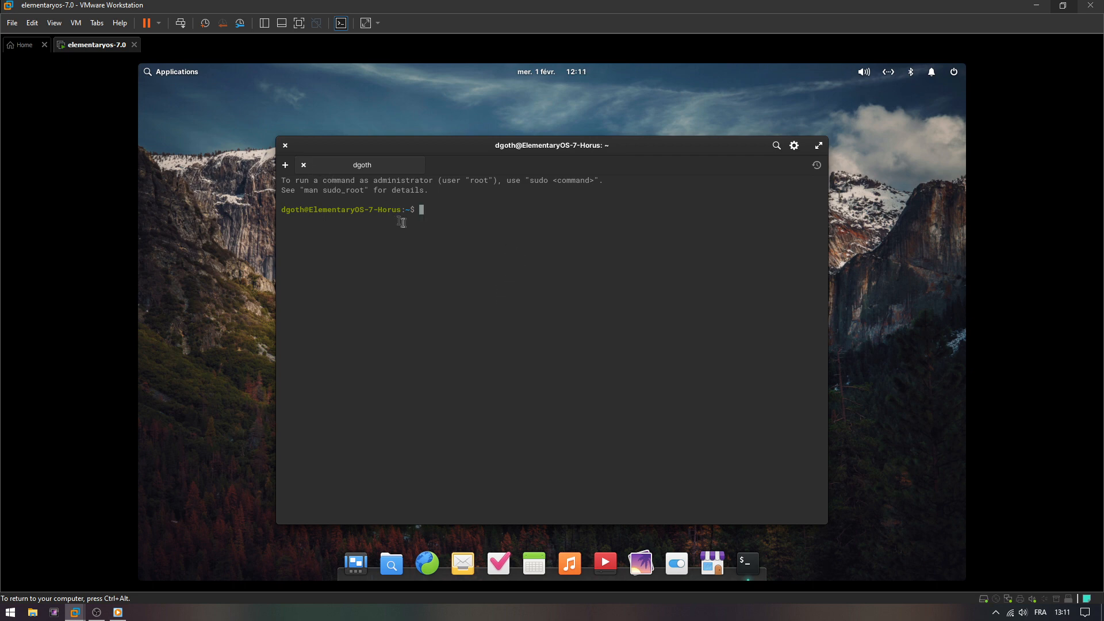
{"action": "type", "text": "do apt-update"}
{"action": "key", "text": "Return"}
{"action": "left_click_drag", "start_coordinate": [715, 152], "coordinate": [718, 110]}
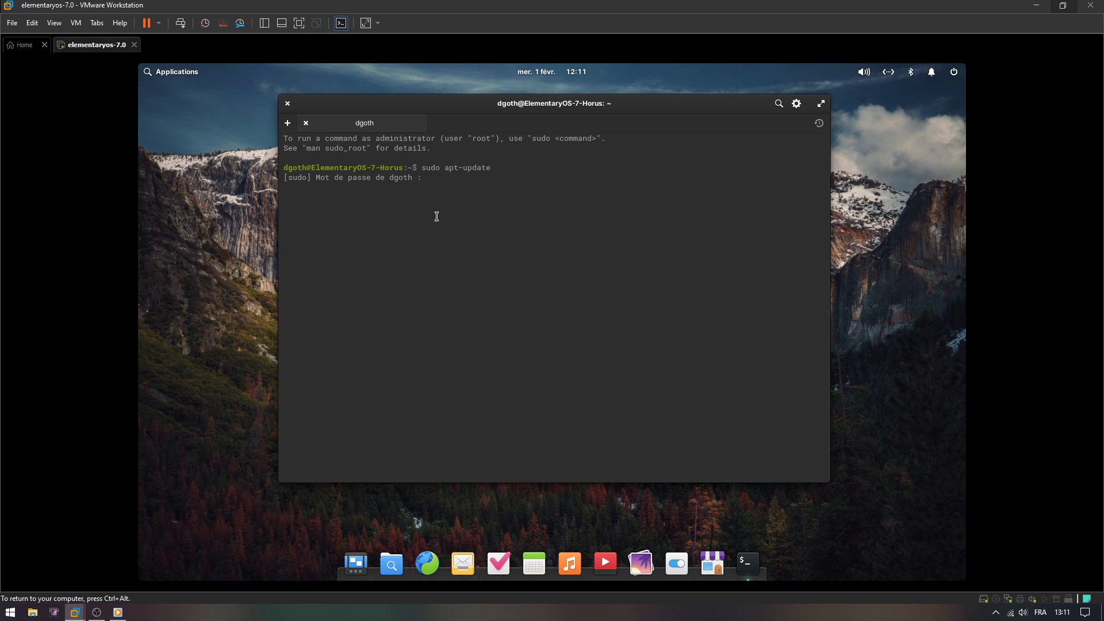
{"action": "key", "text": "Return"}
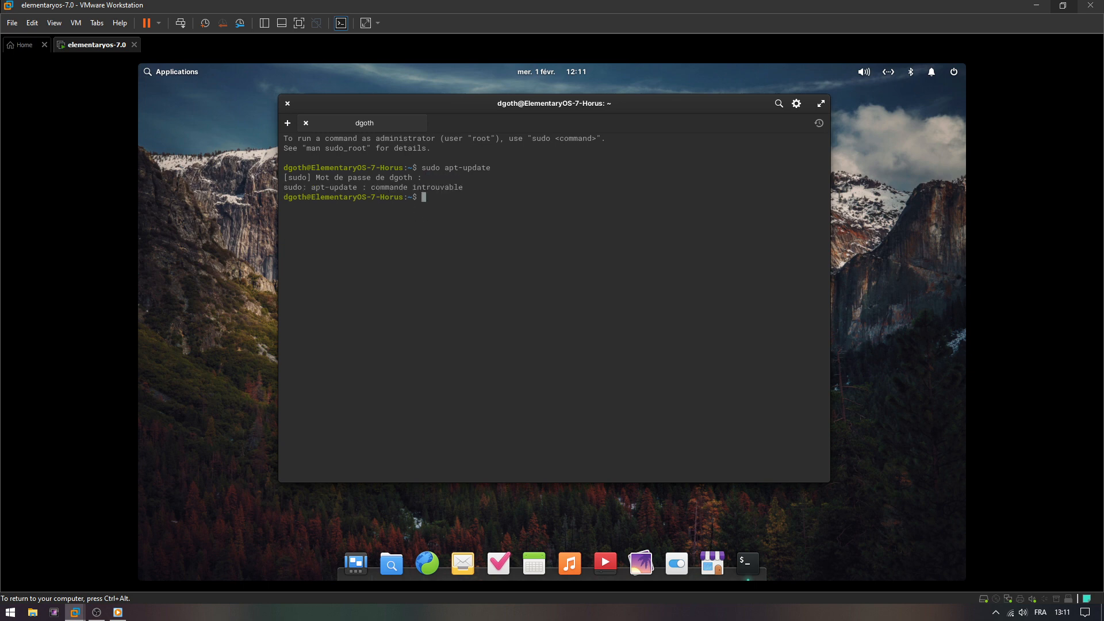
Correct the previous command to "sudo apt-get update", run it and minimise the terminal window.
{"action": "key", "text": "Up"}
{"action": "key", "text": "Left"}
{"action": "key", "text": "Left"}
{"action": "key", "text": "Left"}
{"action": "key", "text": "Left"}
{"action": "key", "text": "Left"}
{"action": "key", "text": "Left"}
{"action": "key", "text": "Left"}
{"action": "type", "text": "get"}
{"action": "key", "text": "ctrl+alt"}
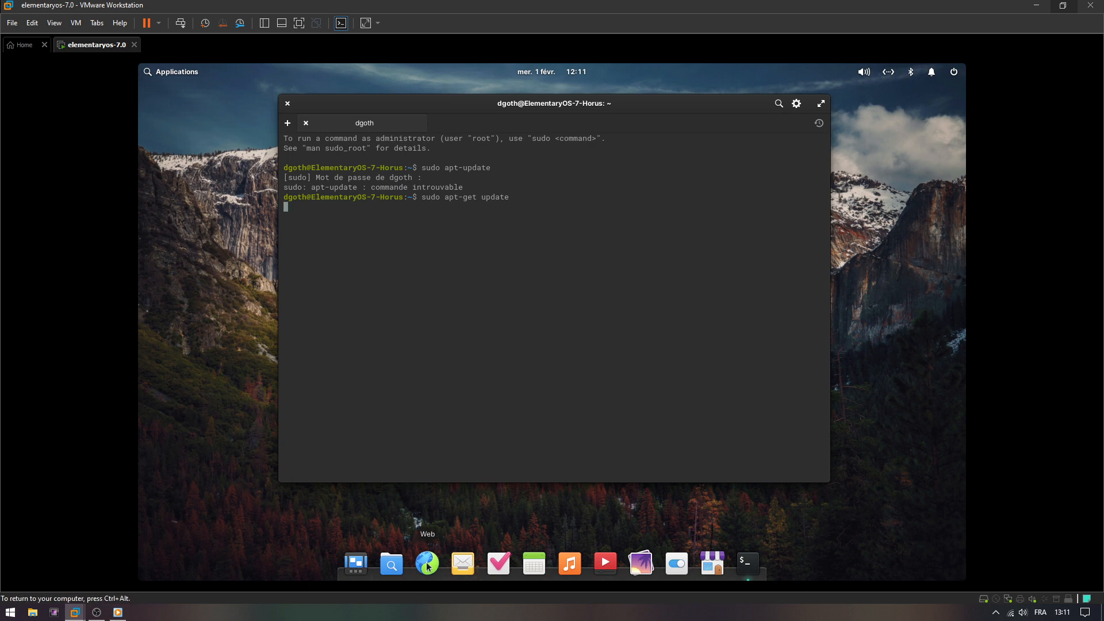
{"action": "key", "text": "Return"}
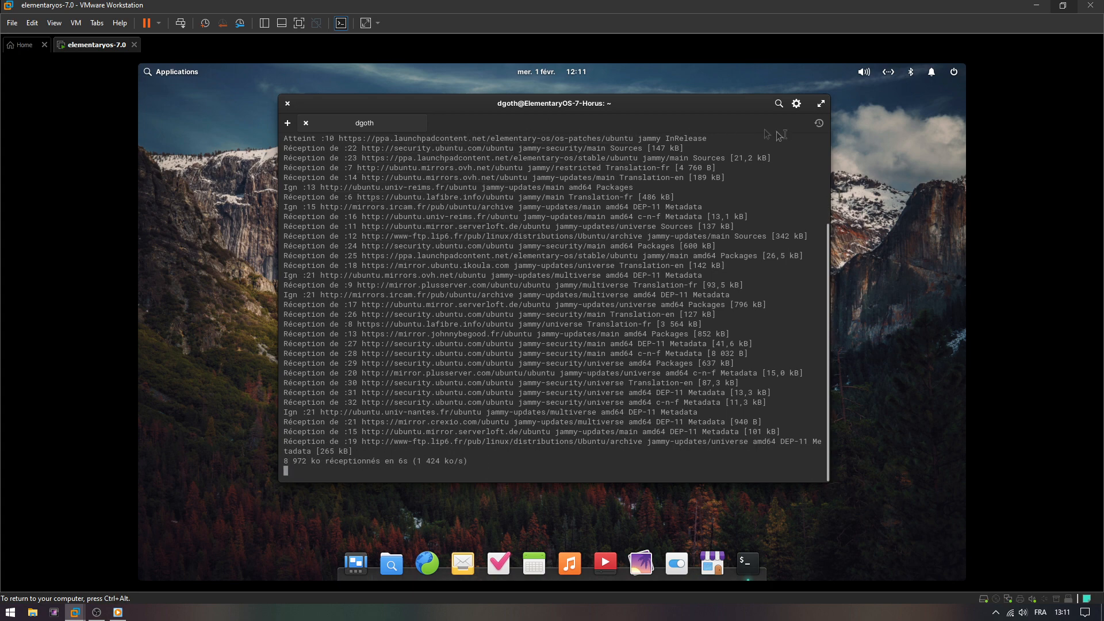
{"action": "left_click_drag", "start_coordinate": [312, 103], "coordinate": [248, 99]}
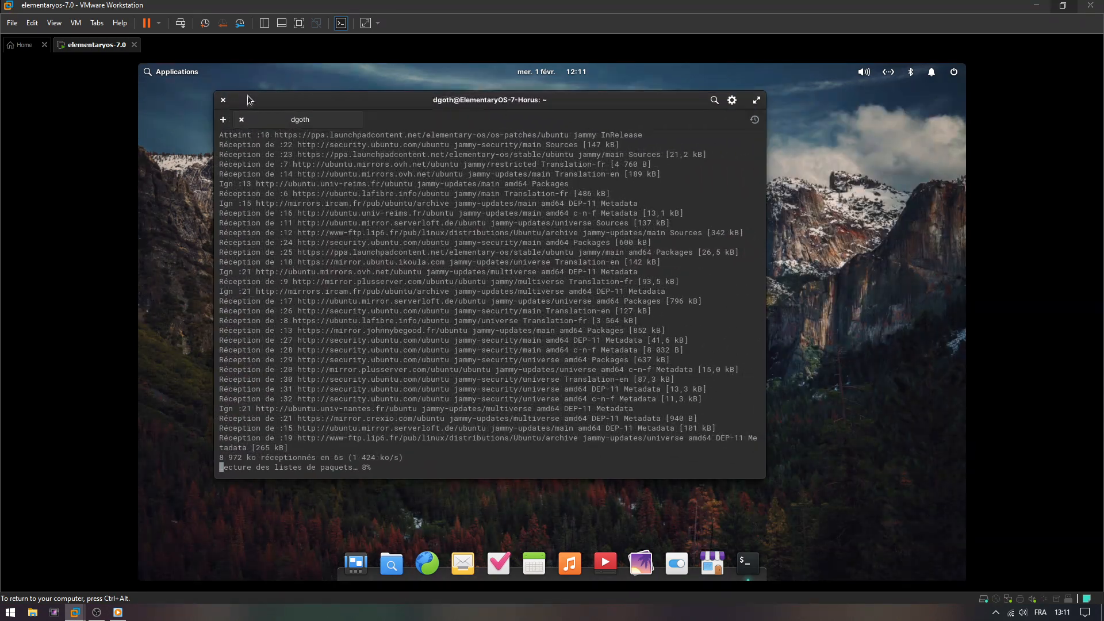
{"action": "left_click", "coordinate": [751, 566]}
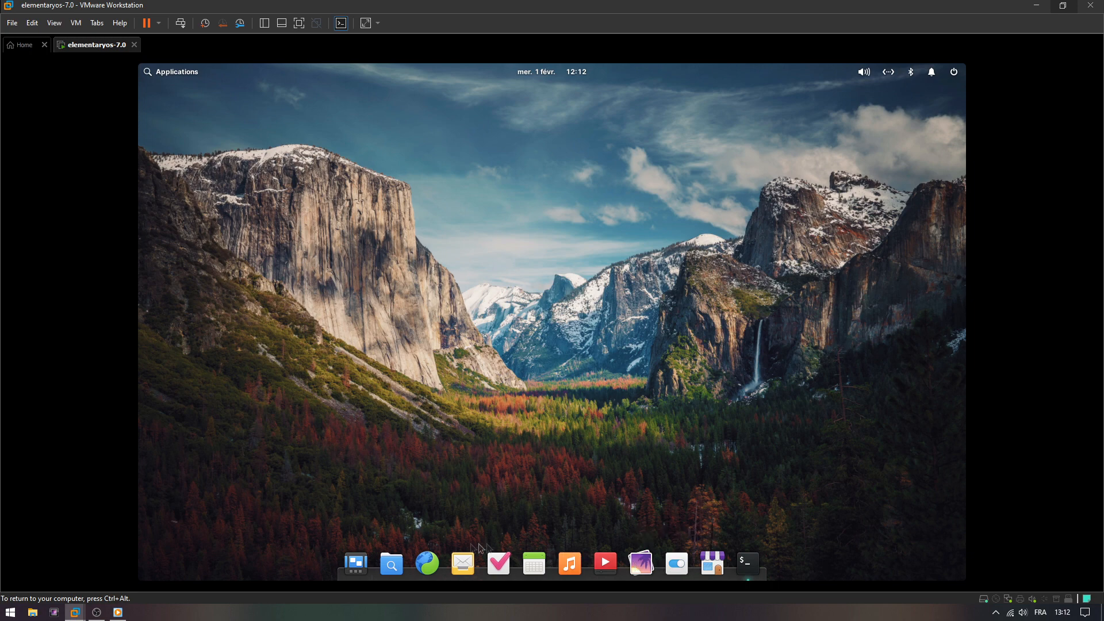
Launch the web browser, and look through the wallpaper, appearance and text pages of the desktop settings.
{"action": "left_click", "coordinate": [429, 562]}
{"action": "right_click", "coordinate": [515, 273]}
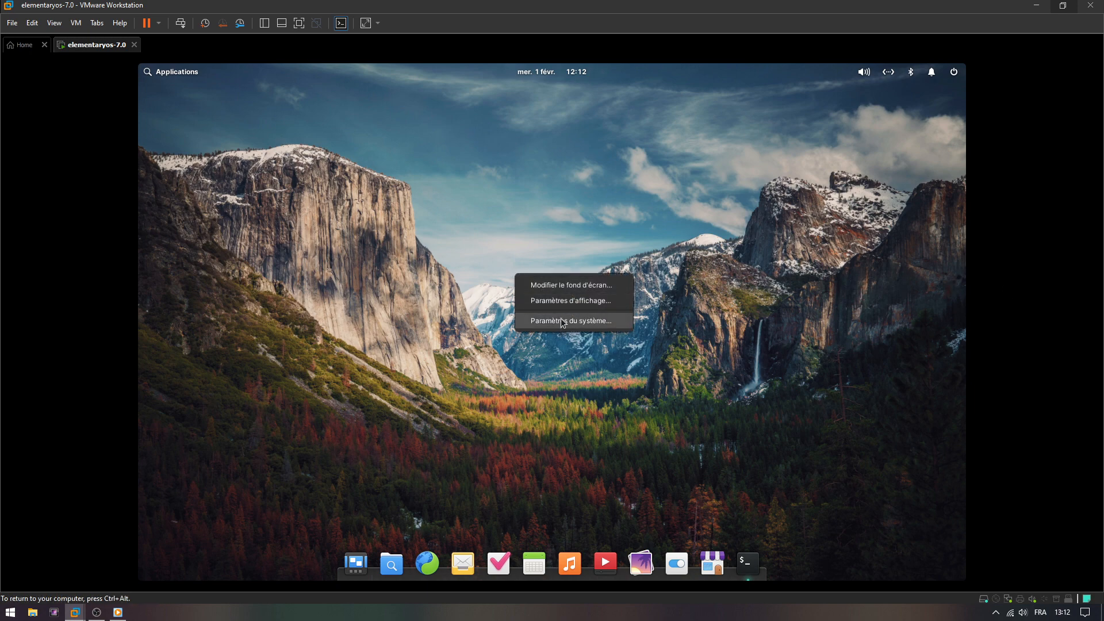
{"action": "left_click", "coordinate": [562, 284]}
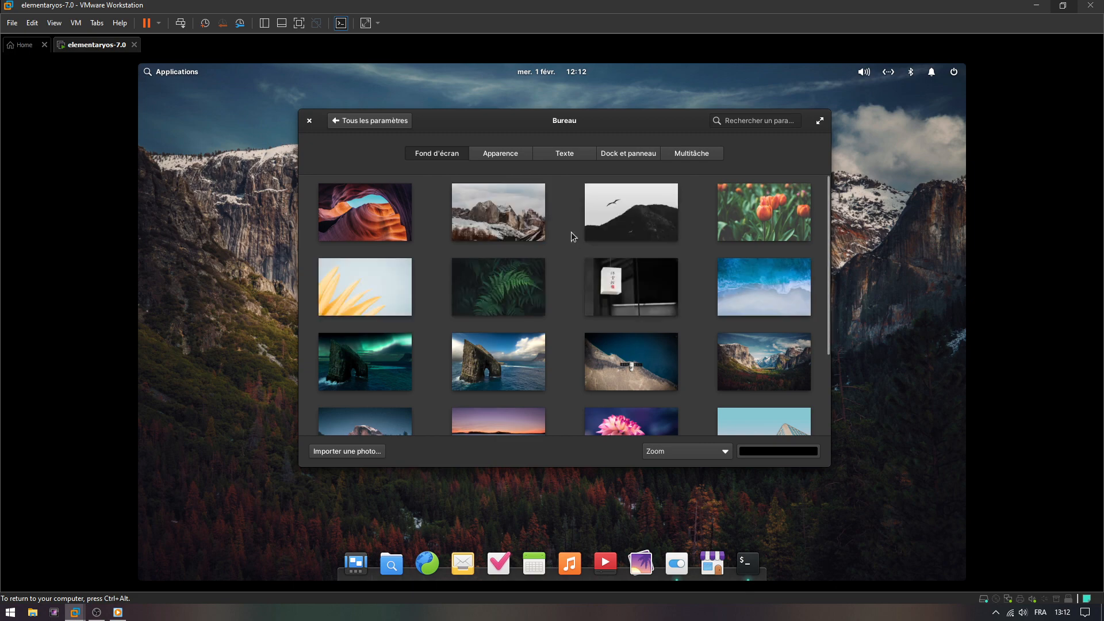
{"action": "scroll", "coordinate": [571, 246], "scroll_direction": "down", "scroll_amount": 3}
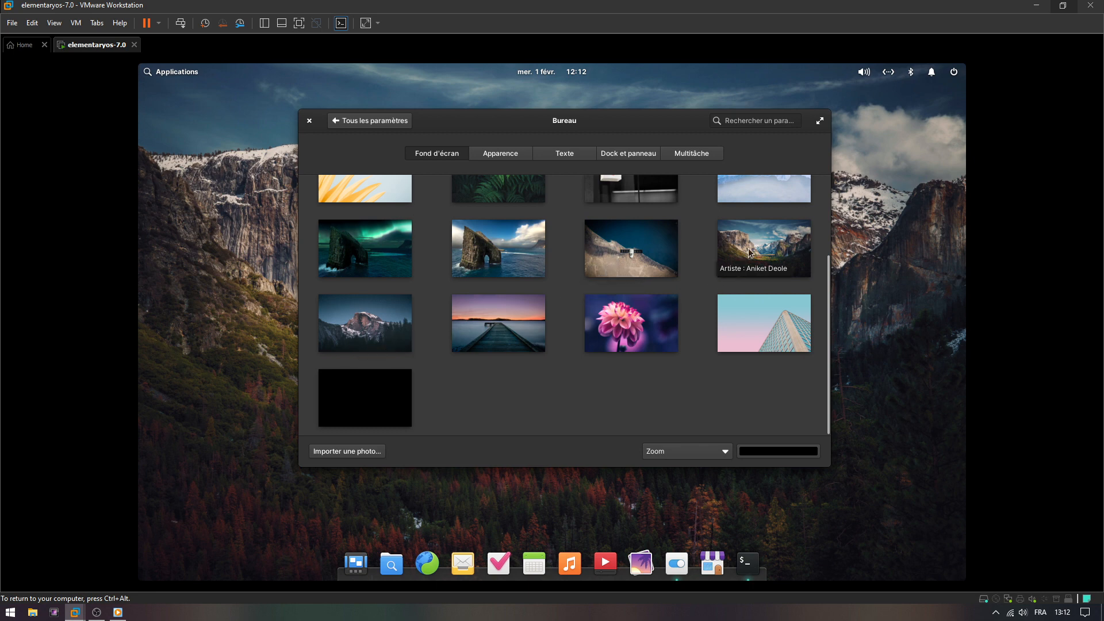
{"action": "scroll", "coordinate": [702, 262], "scroll_direction": "up", "scroll_amount": 4}
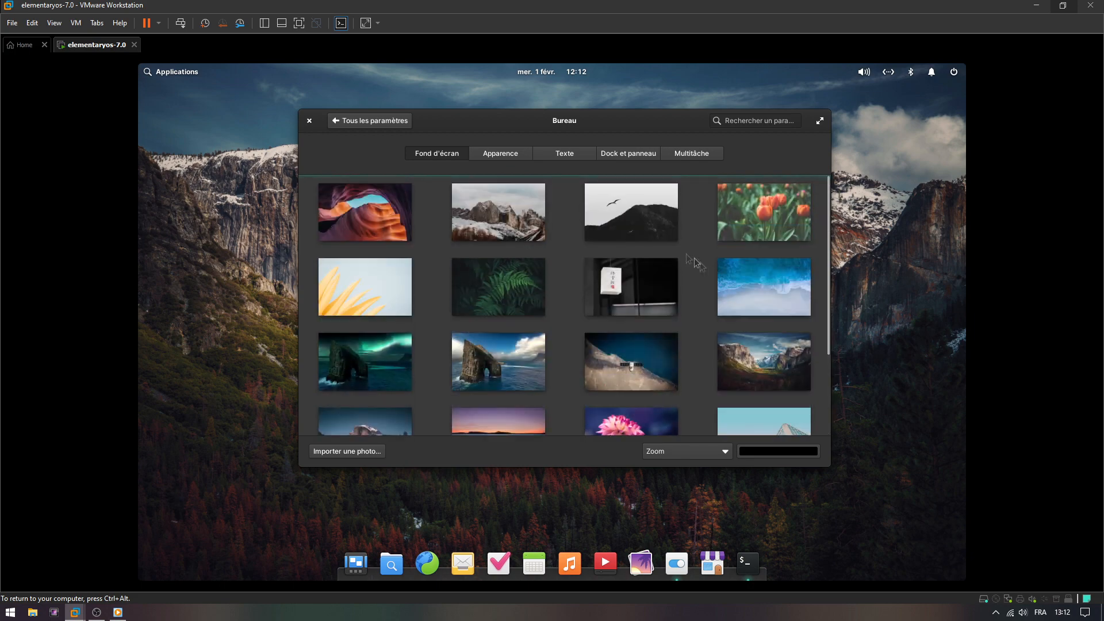
{"action": "left_click", "coordinate": [515, 153]}
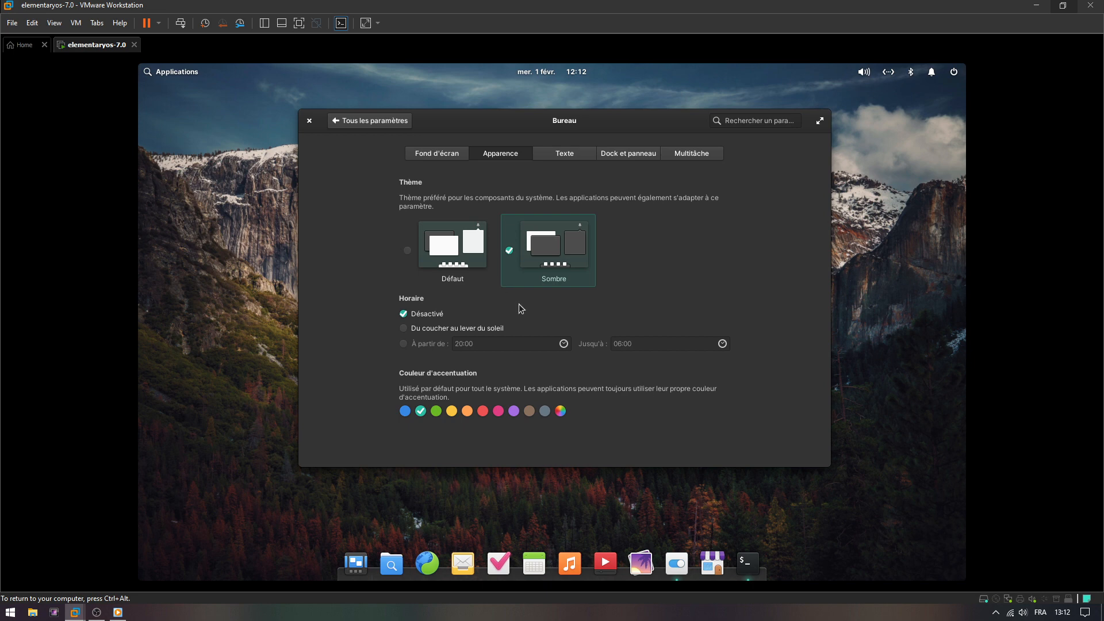
{"action": "left_click", "coordinate": [560, 154]}
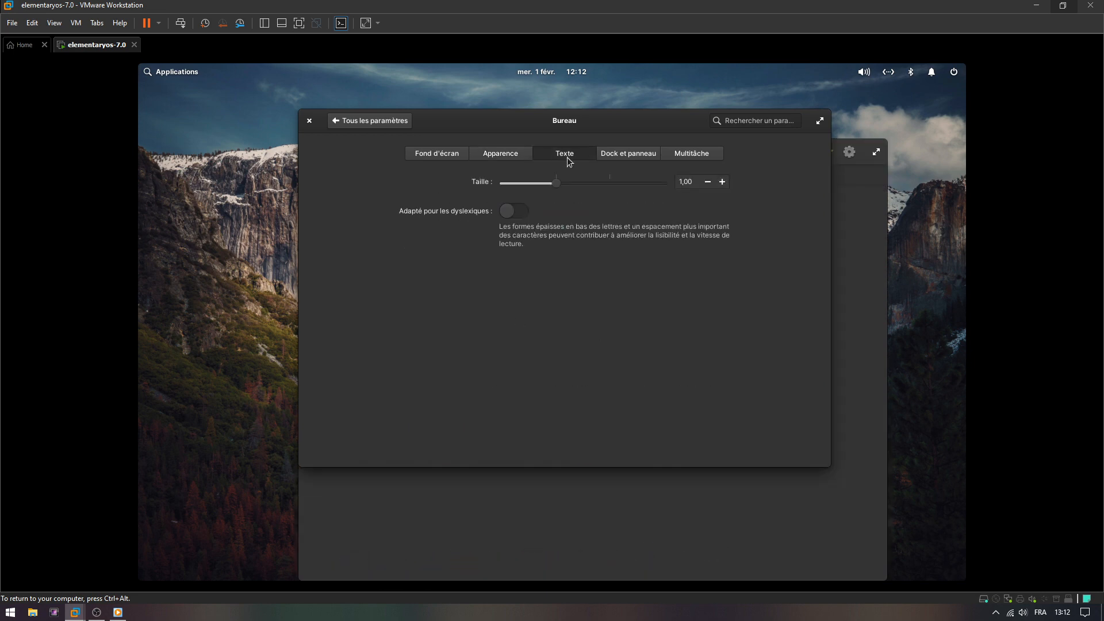
Set the dock icons to the smallest size, look at the Multitâche options and close the settings.
{"action": "left_click", "coordinate": [632, 153]}
{"action": "left_click", "coordinate": [547, 221]}
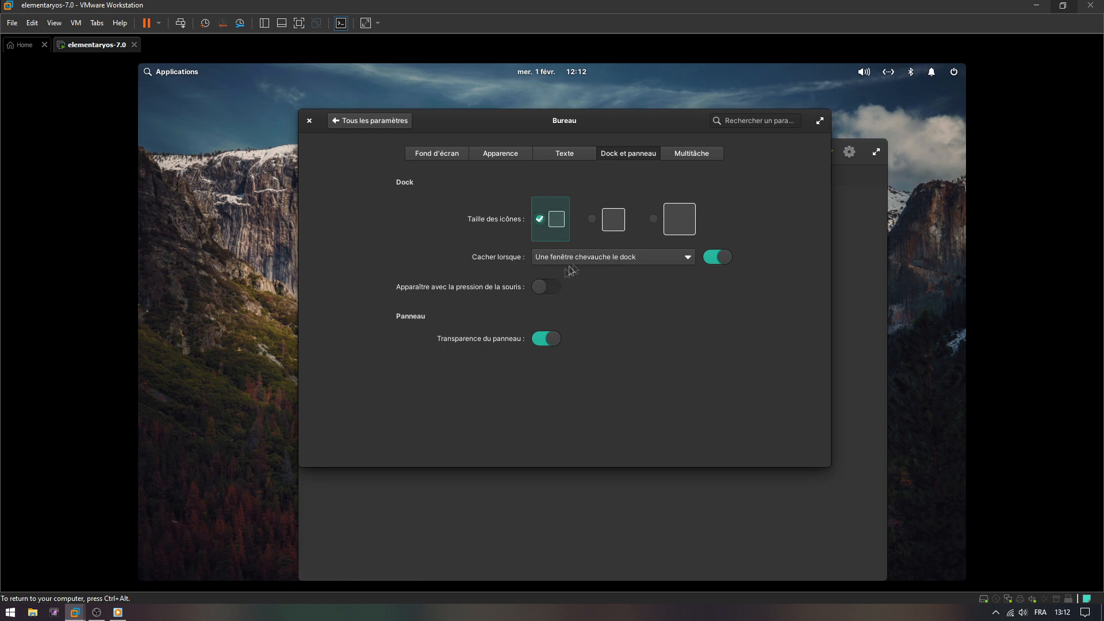
{"action": "left_click", "coordinate": [683, 156]}
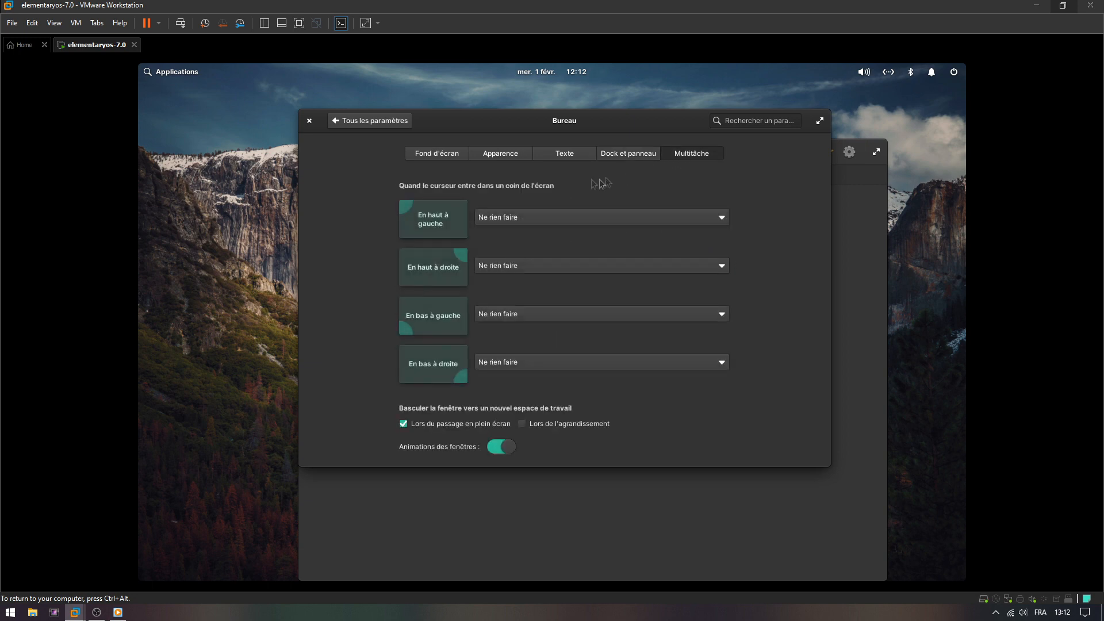
{"action": "left_click", "coordinate": [312, 120]}
Search for black-lab.Fr in the web browser, open the black-lab.fr site and accept its cookies.
{"action": "left_click_drag", "start_coordinate": [418, 154], "coordinate": [391, 109]}
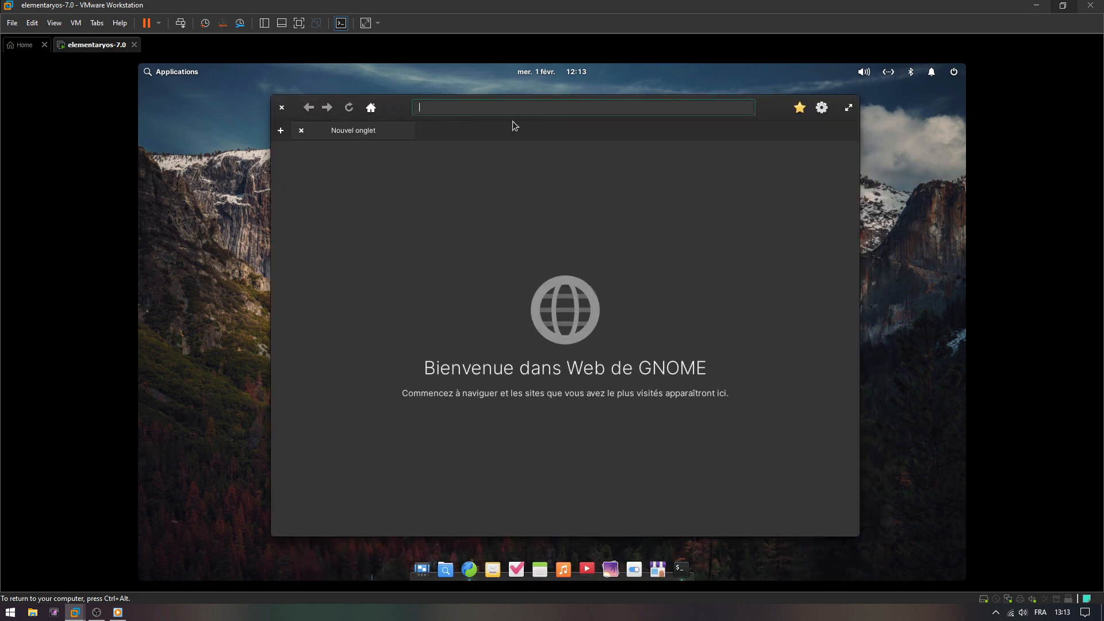
{"action": "type", "text": "black-lab.Fr"}
{"action": "key", "text": "Return"}
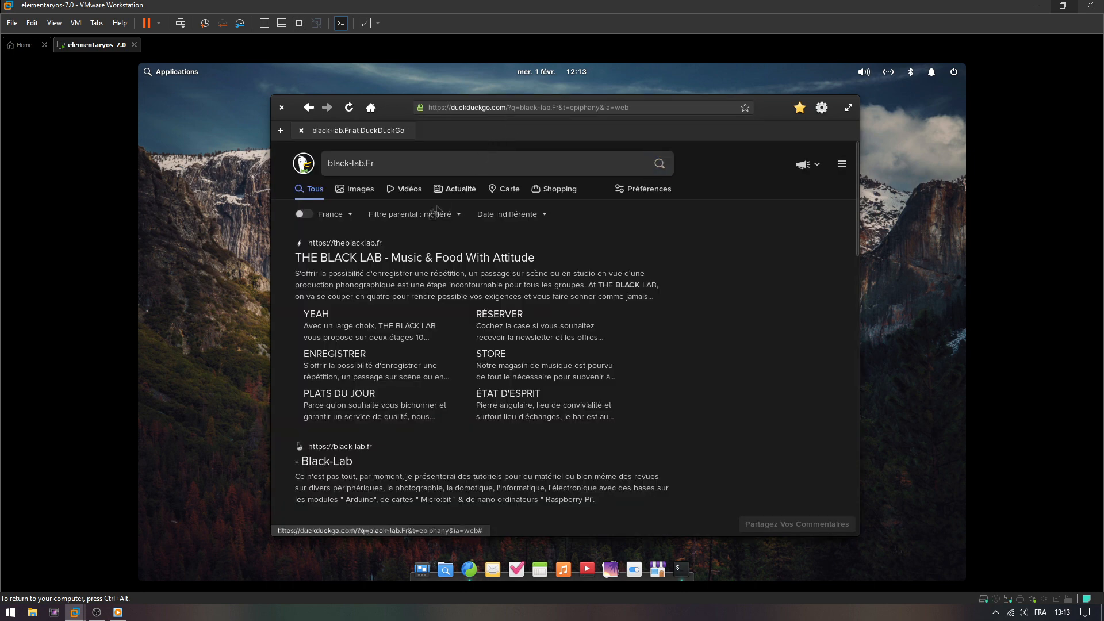
{"action": "left_click", "coordinate": [331, 460]}
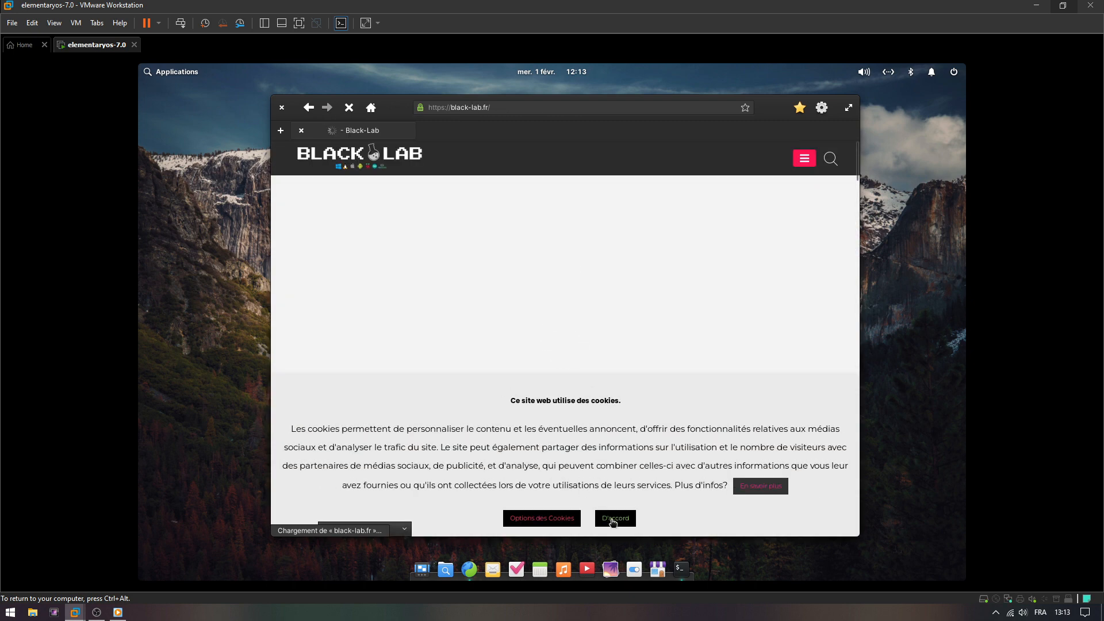
{"action": "left_click", "coordinate": [613, 520]}
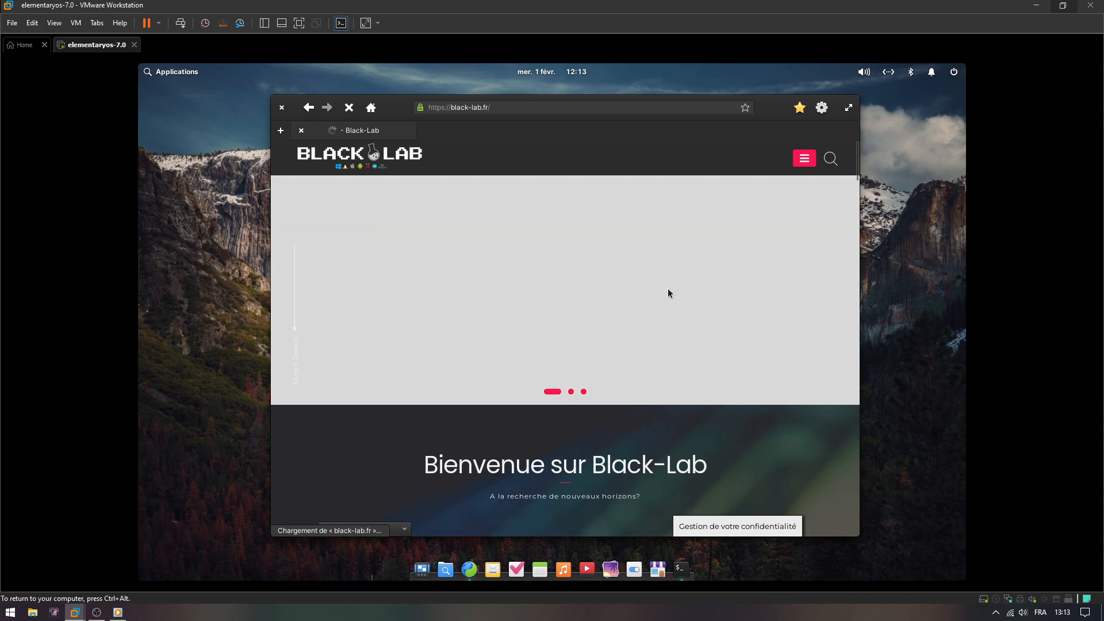
Look through the Black-Lab home page, and close the browser and the terminal.
{"action": "scroll", "coordinate": [669, 294], "scroll_direction": "down", "scroll_amount": 6}
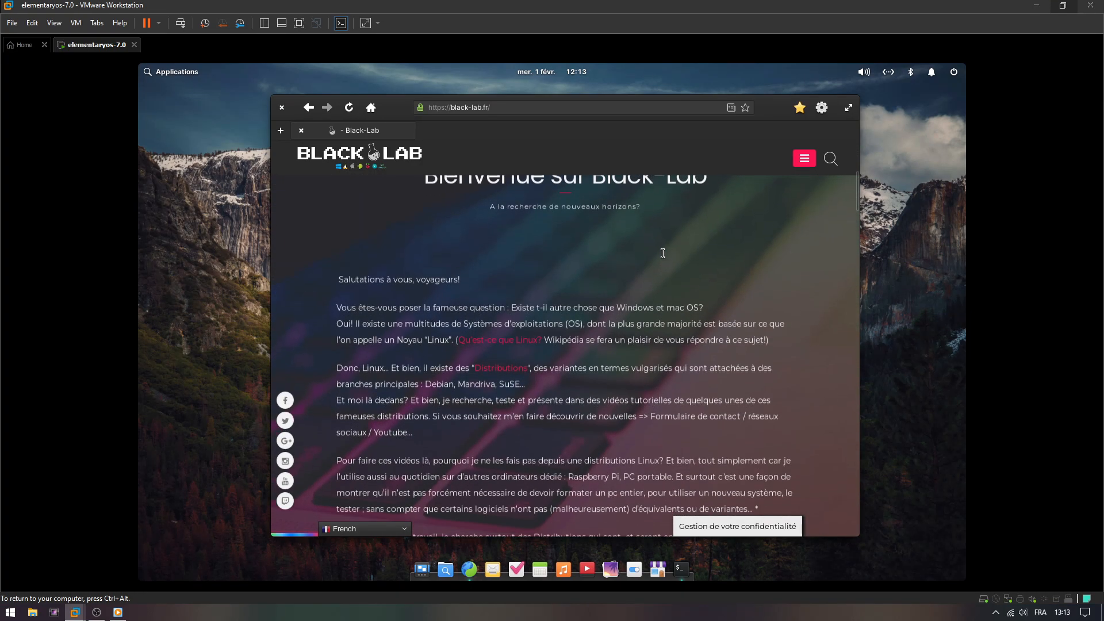
{"action": "scroll", "coordinate": [662, 253], "scroll_direction": "down", "scroll_amount": 10}
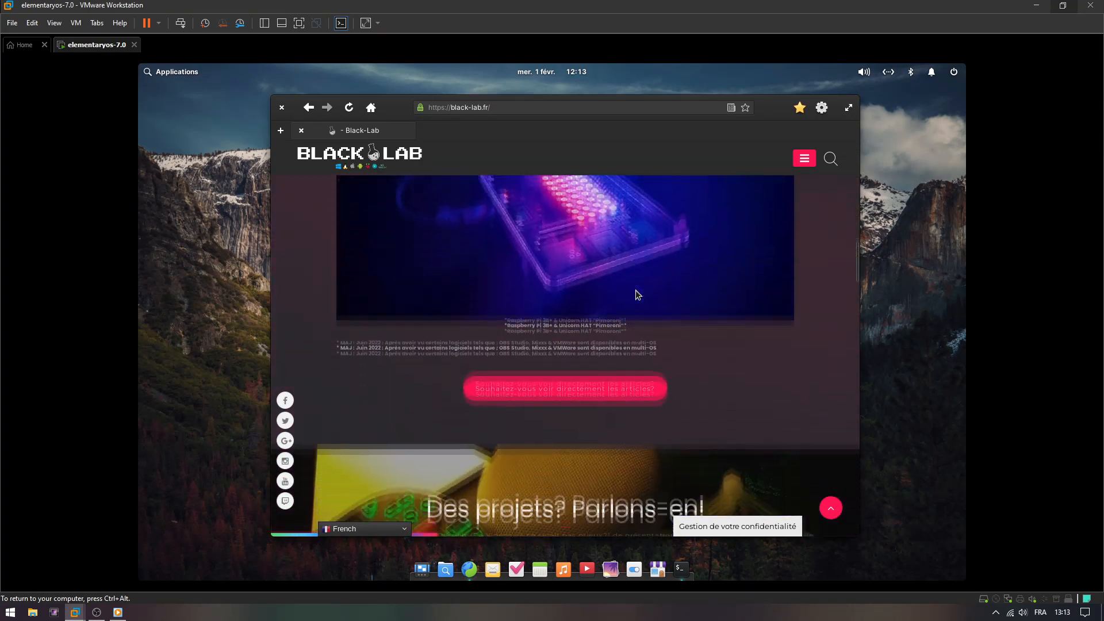
{"action": "scroll", "coordinate": [637, 290], "scroll_direction": "down", "scroll_amount": 10}
{"action": "scroll", "coordinate": [610, 255], "scroll_direction": "up", "scroll_amount": 3}
{"action": "scroll", "coordinate": [581, 241], "scroll_direction": "up", "scroll_amount": 15}
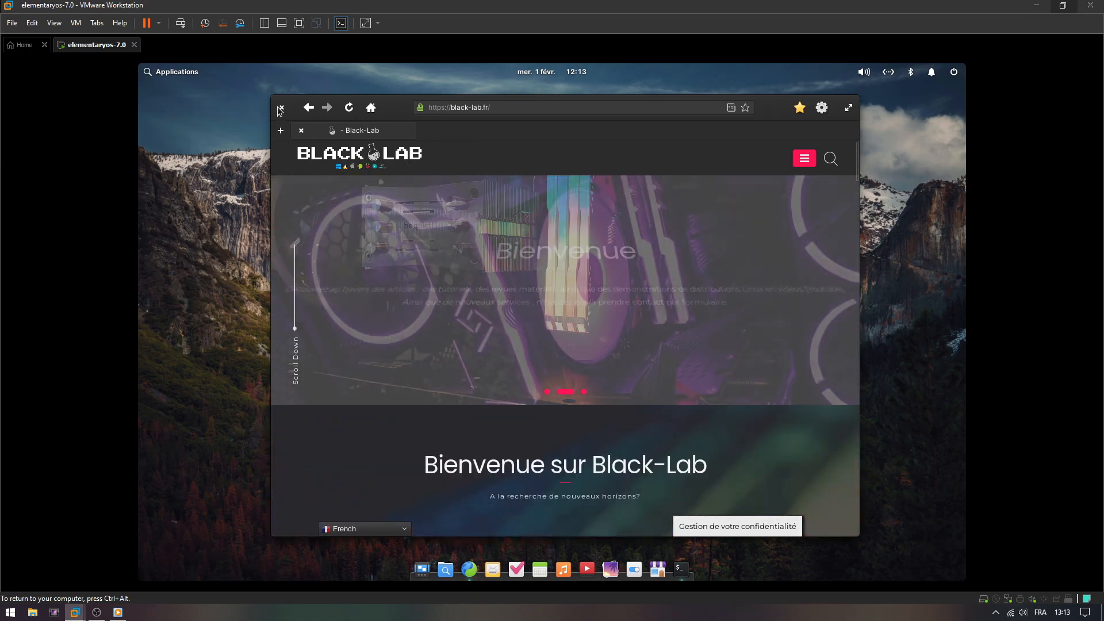
{"action": "left_click", "coordinate": [281, 107]}
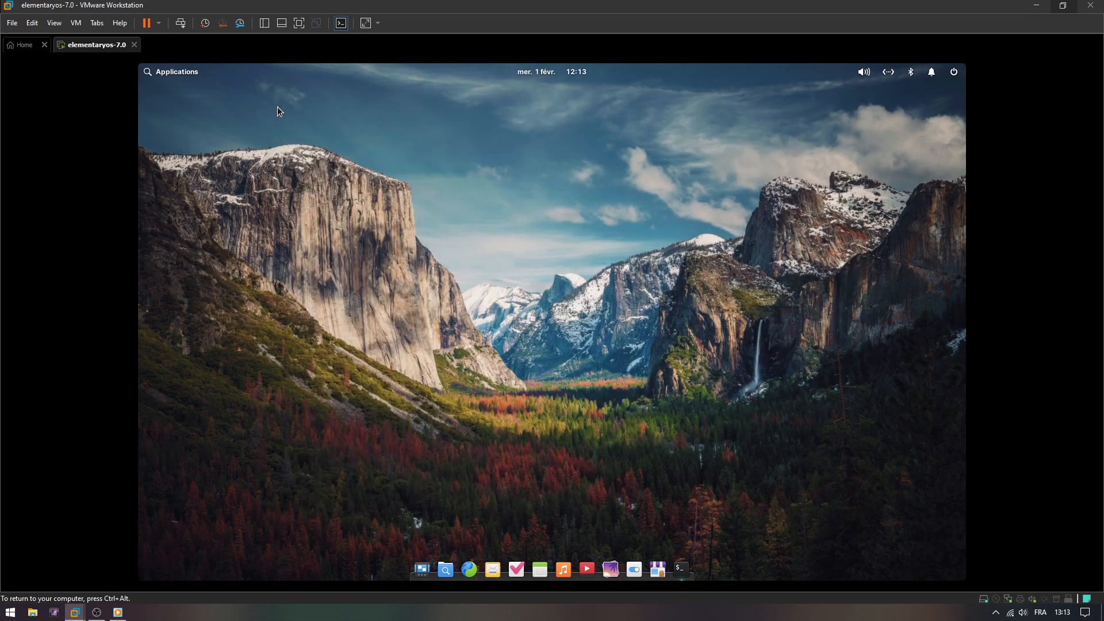
{"action": "left_click", "coordinate": [689, 570]}
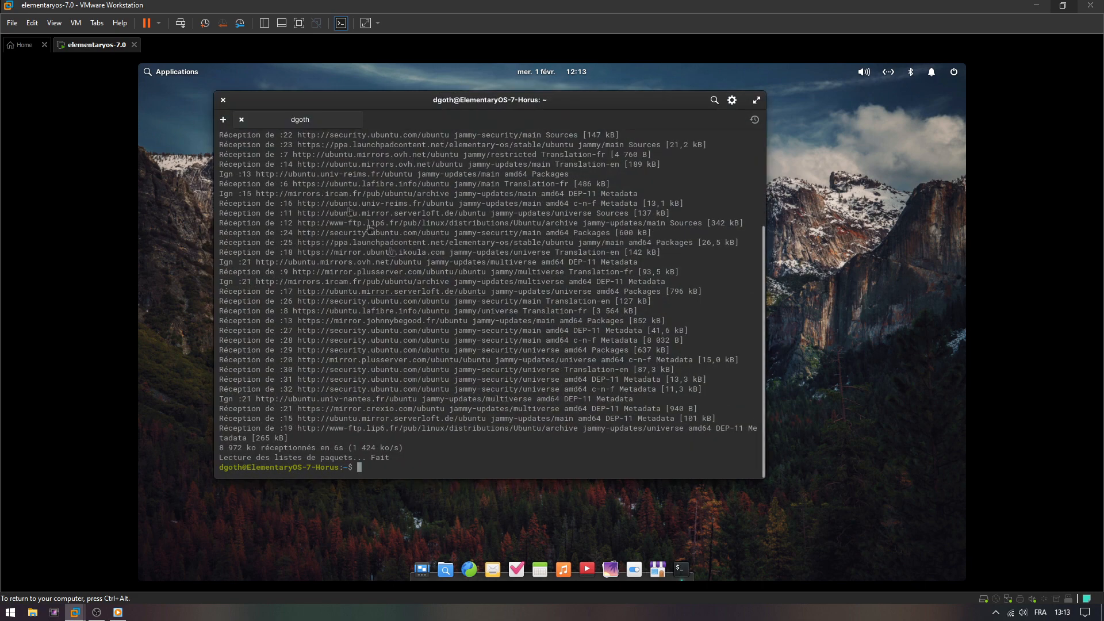
{"action": "left_click", "coordinate": [223, 101]}
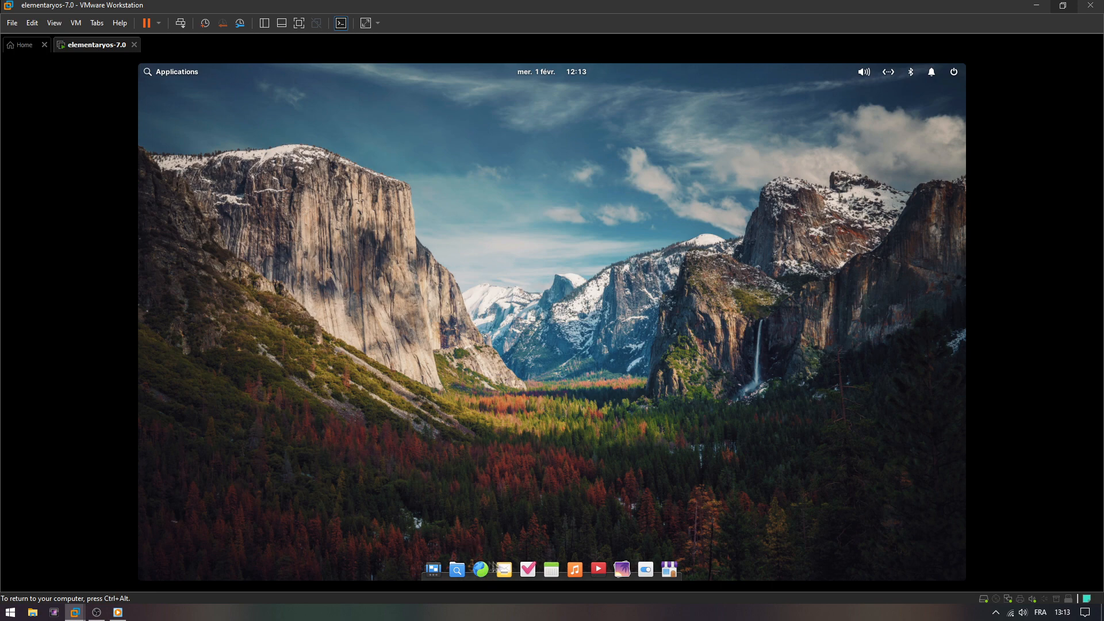
Look at the Tâches and Calendrier applications, closing each one.
{"action": "left_click", "coordinate": [528, 570]}
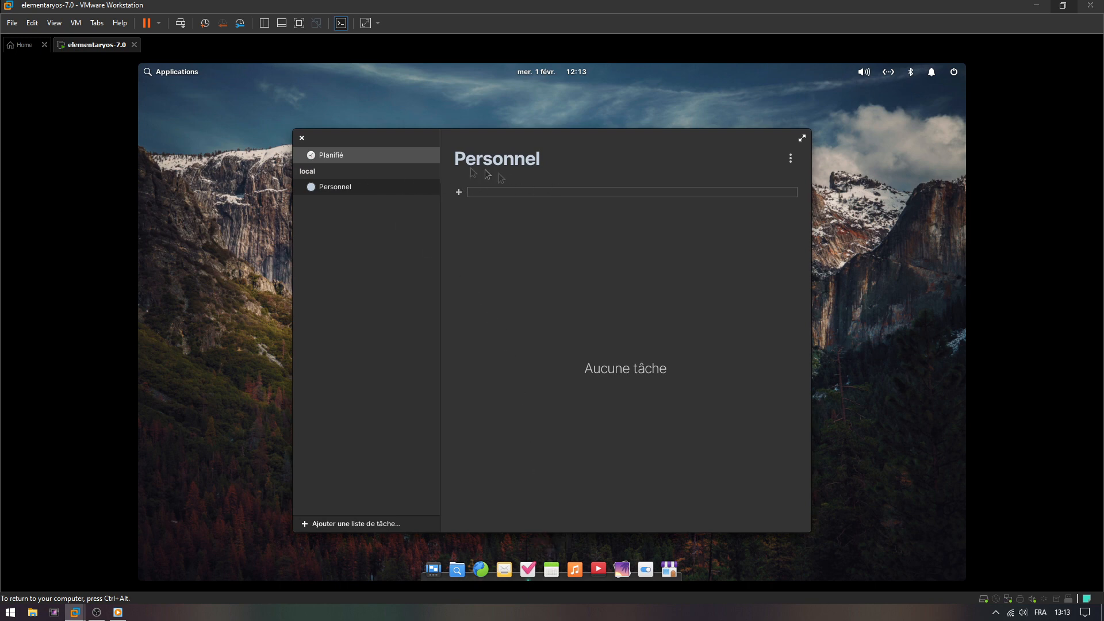
{"action": "left_click", "coordinate": [302, 138]}
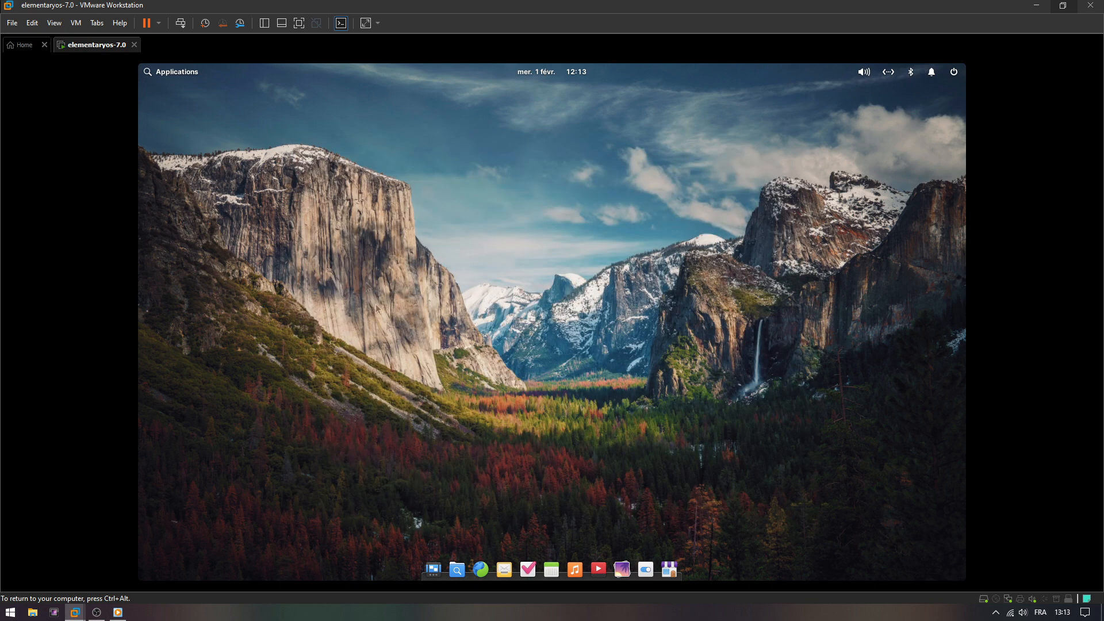
{"action": "left_click", "coordinate": [552, 569]}
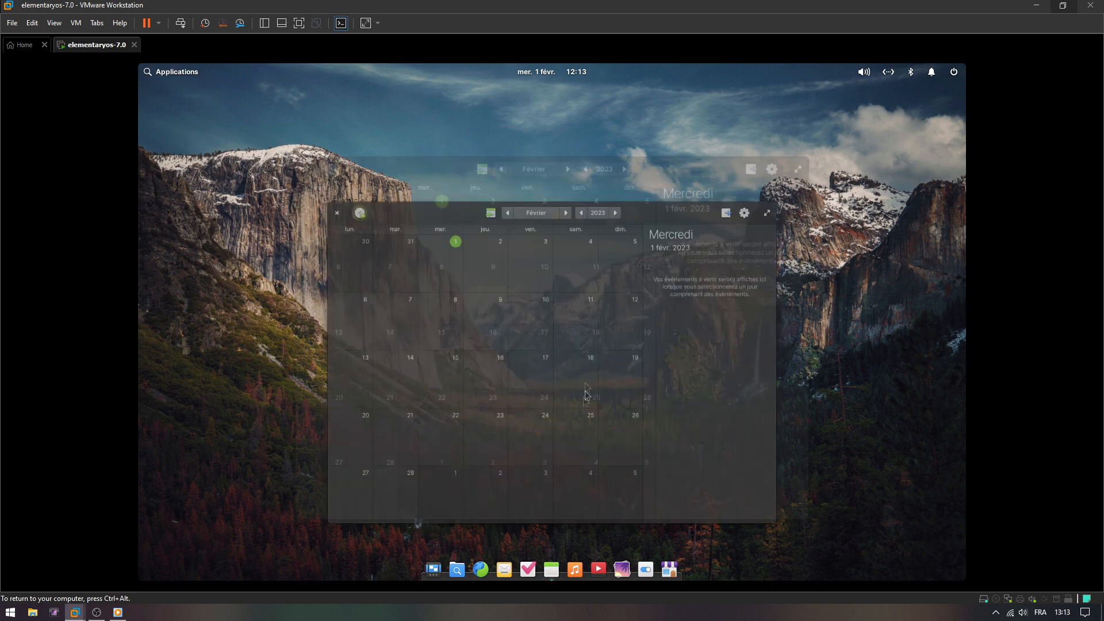
{"action": "left_click", "coordinate": [298, 162]}
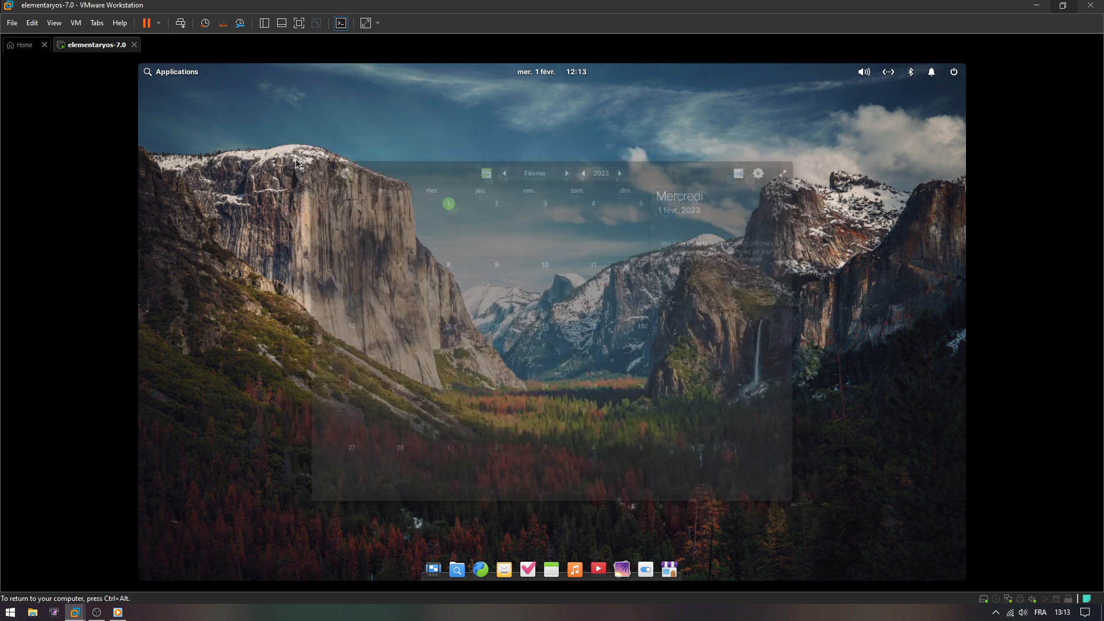
Open the Musique application, and view the second, empty workspace in the multitasking view.
{"action": "left_click", "coordinate": [575, 569]}
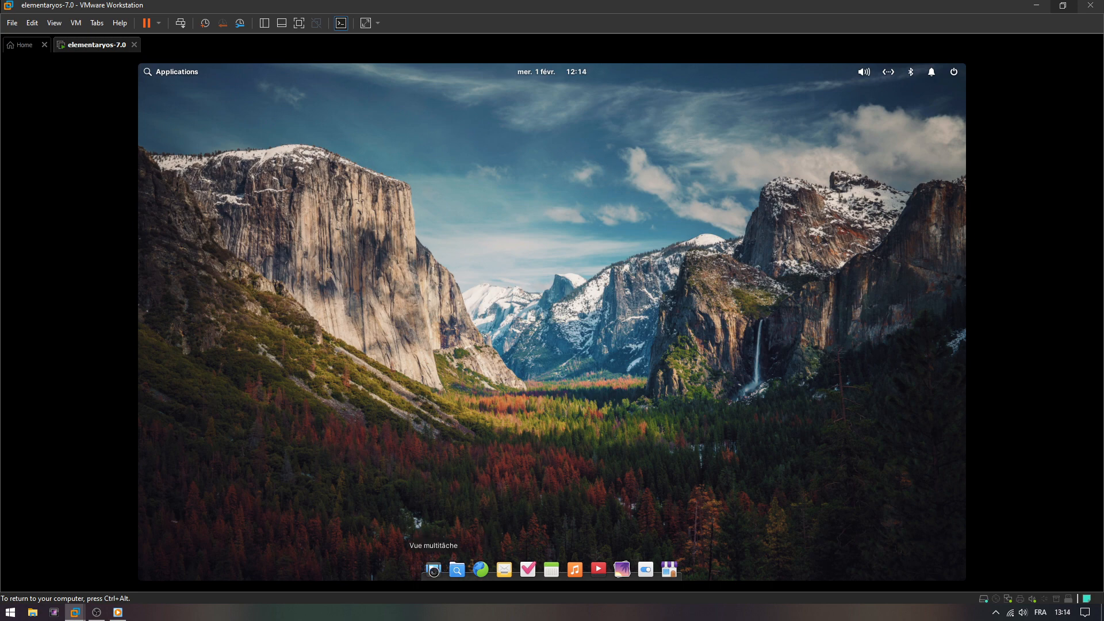
{"action": "left_click", "coordinate": [434, 570]}
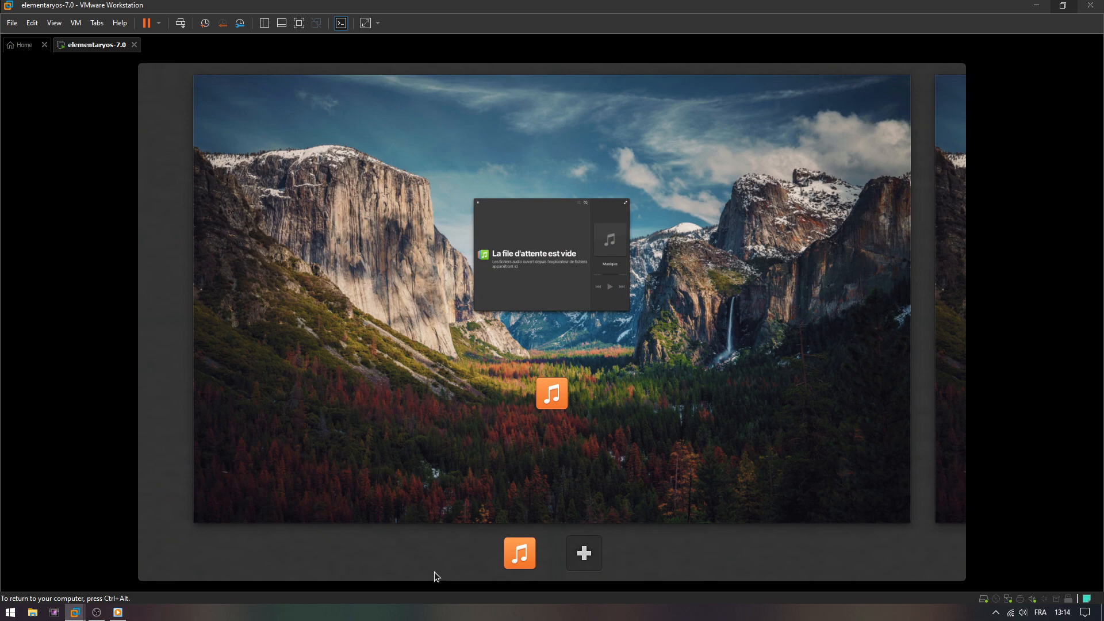
{"action": "left_click", "coordinate": [576, 551]}
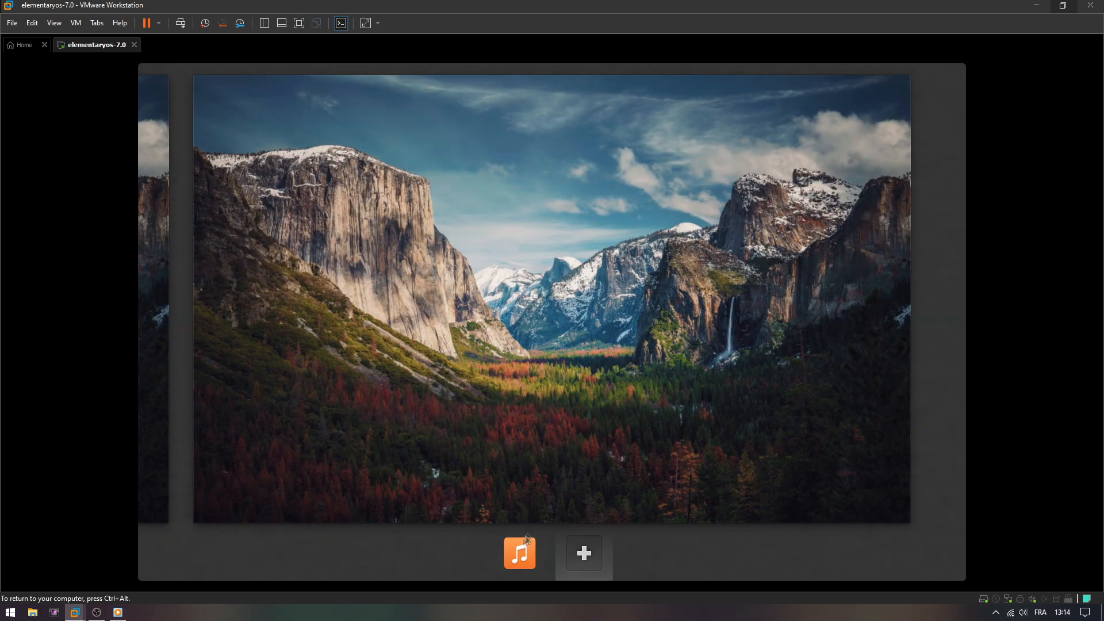
Return to the first workspace and close the Musique application, and look at Vidéos and close it.
{"action": "left_click", "coordinate": [515, 559]}
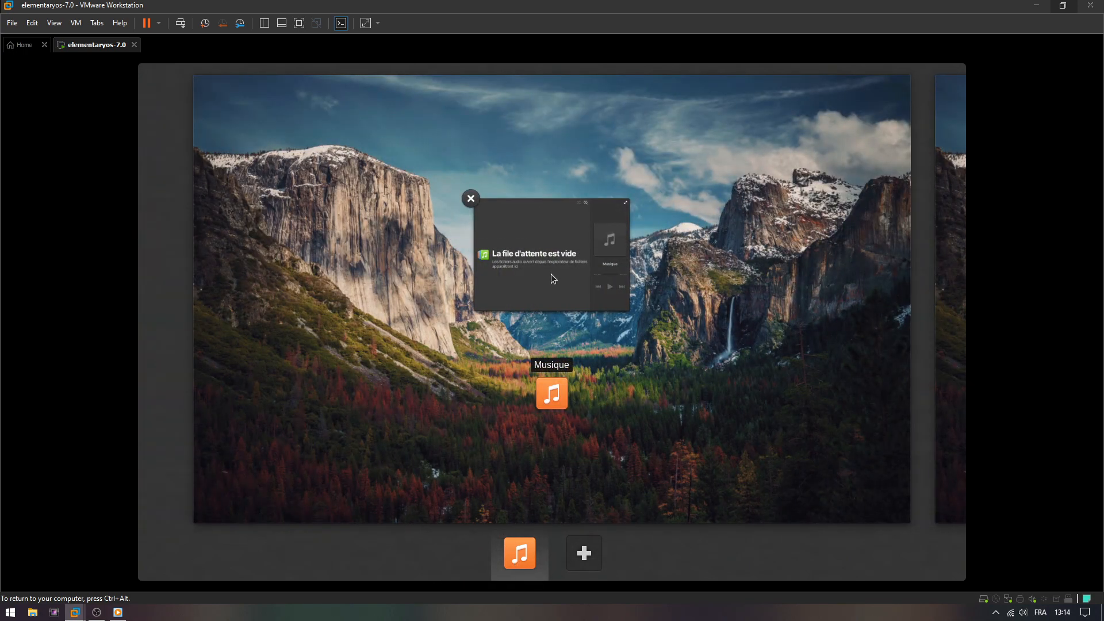
{"action": "left_click", "coordinate": [551, 274]}
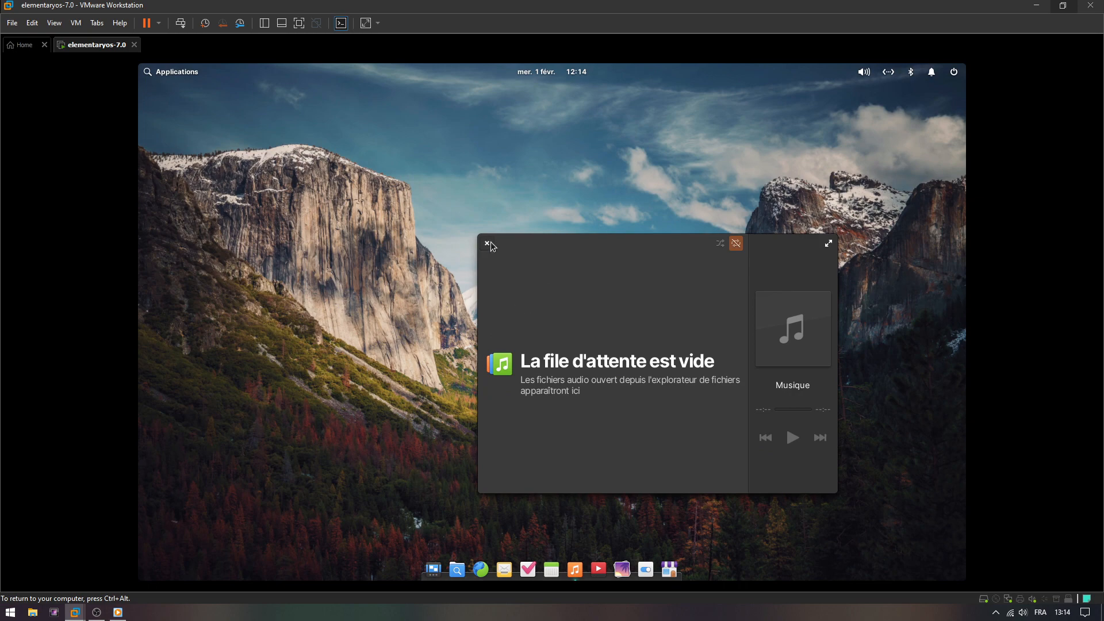
{"action": "left_click", "coordinate": [488, 242]}
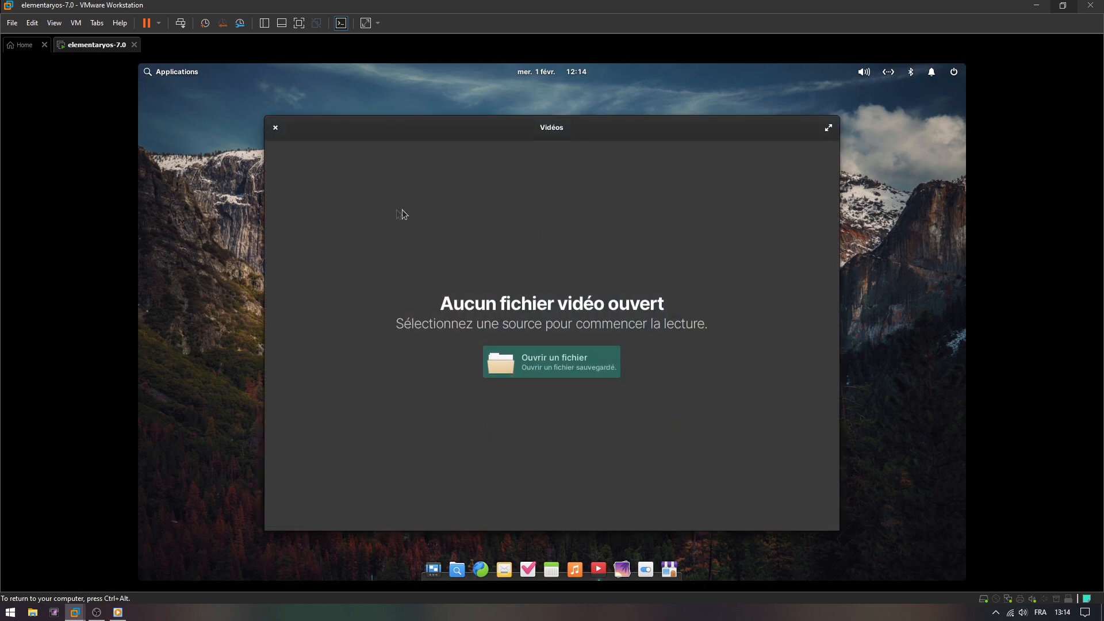
{"action": "left_click", "coordinate": [277, 128]}
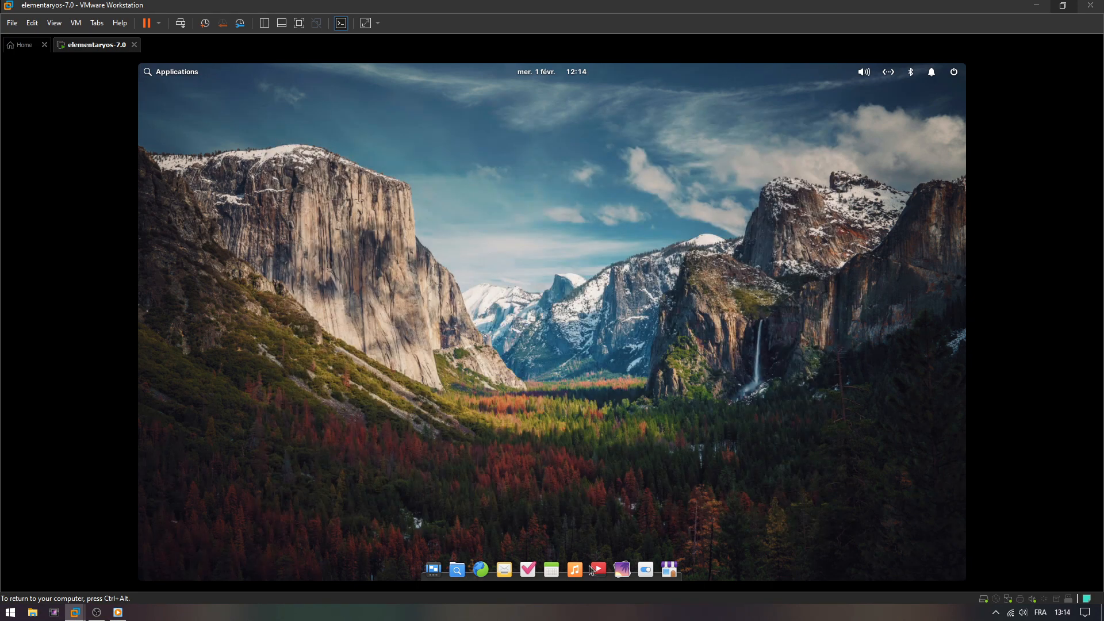
Open the Photos application, look at its Photos RAW and Corbeille sections, and close it.
{"action": "left_click", "coordinate": [623, 570]}
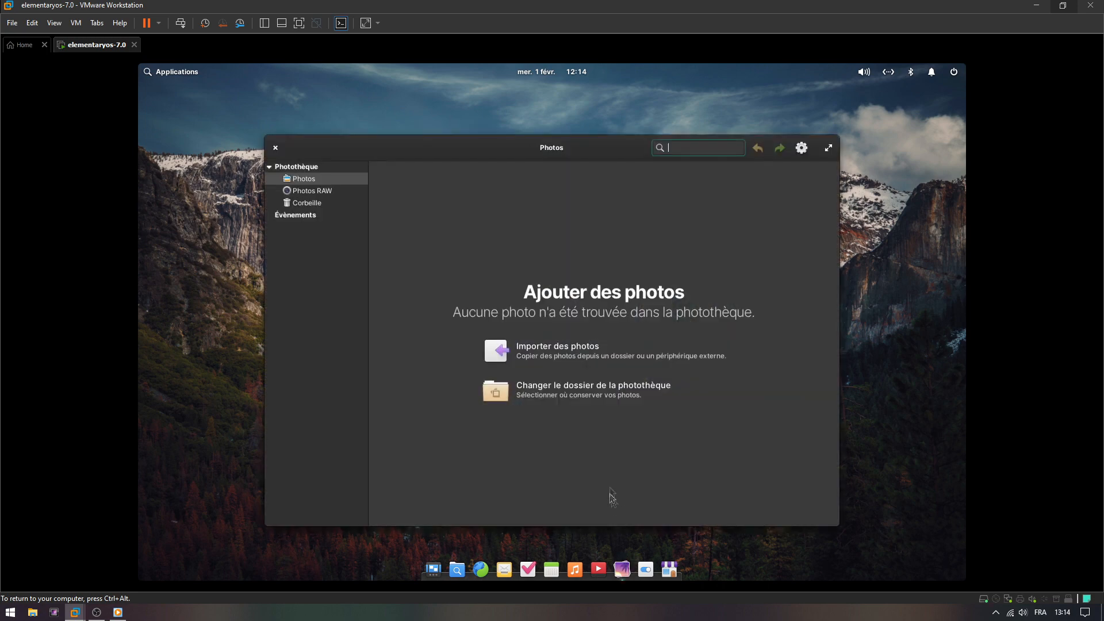
{"action": "left_click", "coordinate": [307, 193]}
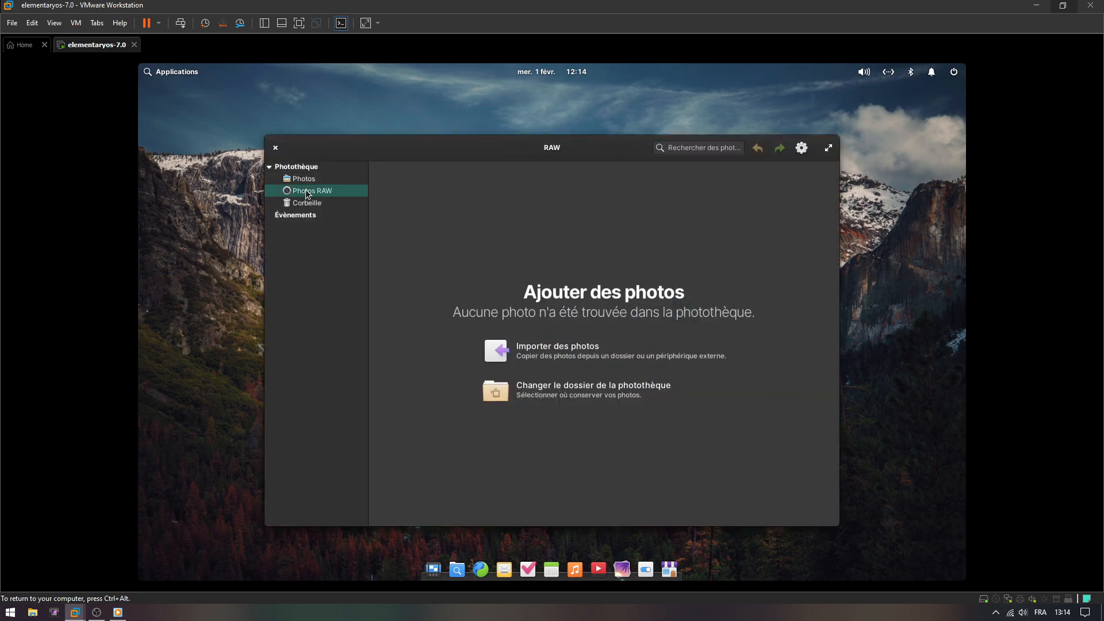
{"action": "left_click", "coordinate": [311, 204]}
{"action": "left_click", "coordinate": [275, 148]}
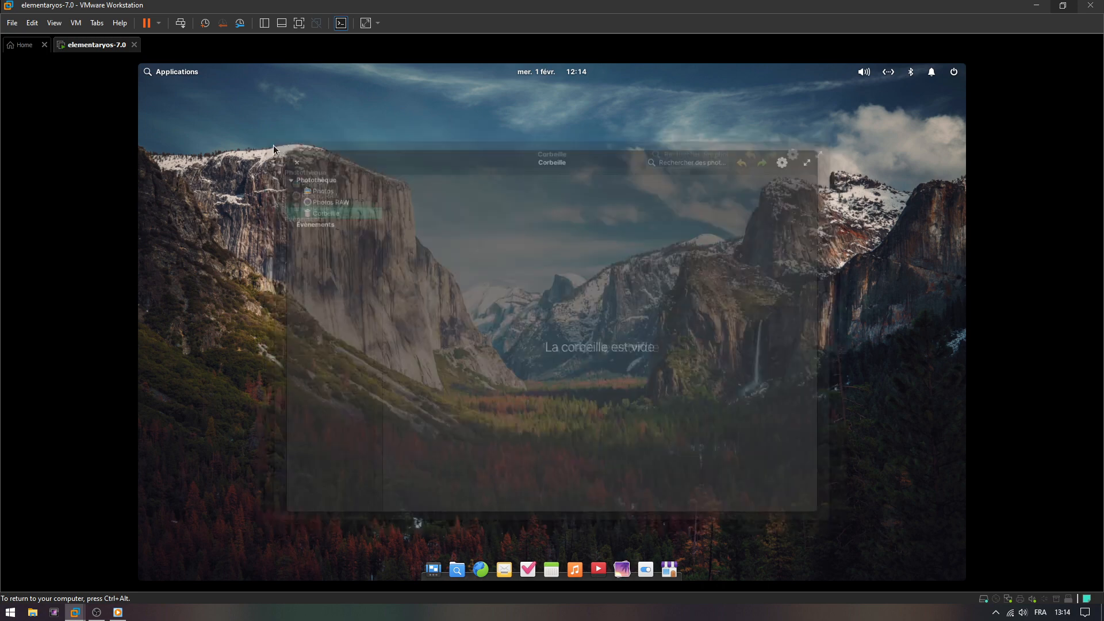
Look at the system settings overview and close it, and look through both pages of the installed applications list.
{"action": "left_click", "coordinate": [646, 569]}
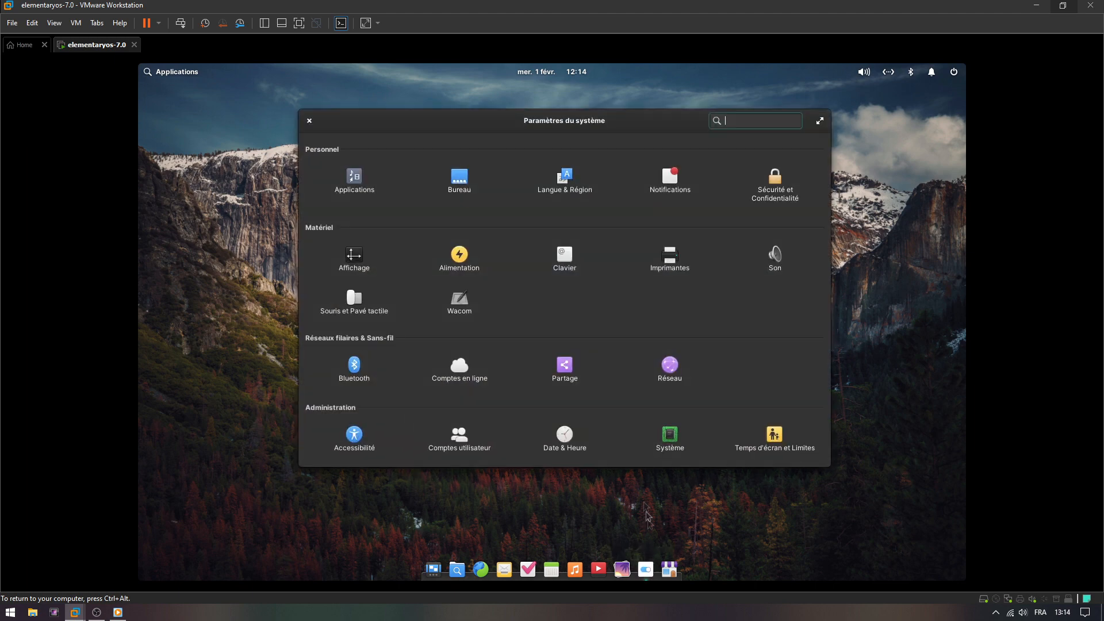
{"action": "left_click", "coordinate": [309, 121]}
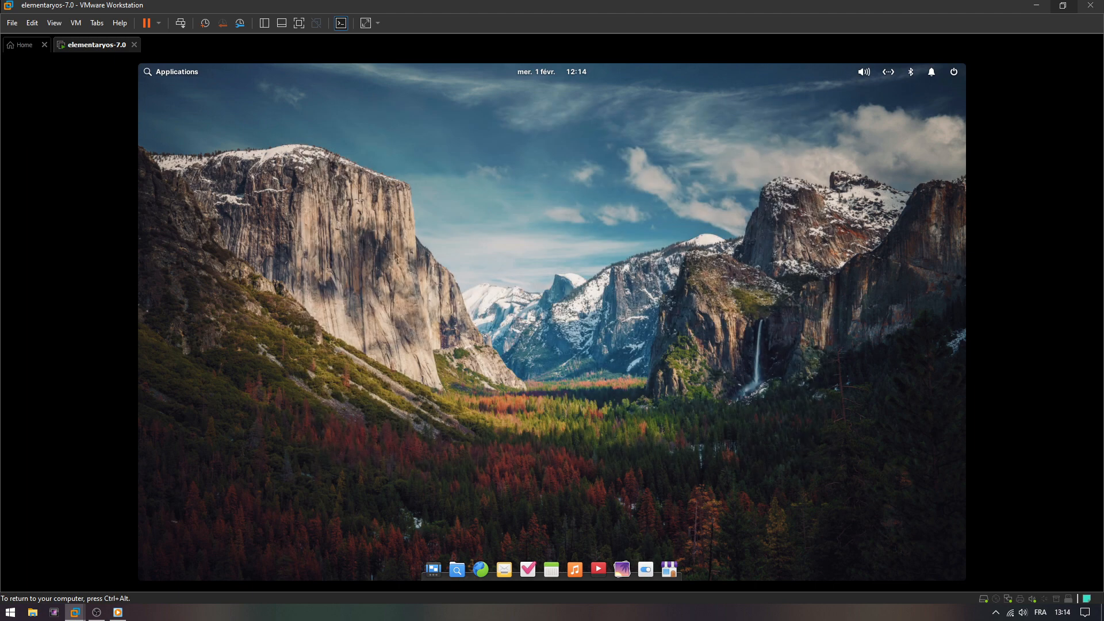
{"action": "left_click", "coordinate": [671, 570]}
{"action": "left_click", "coordinate": [178, 73]}
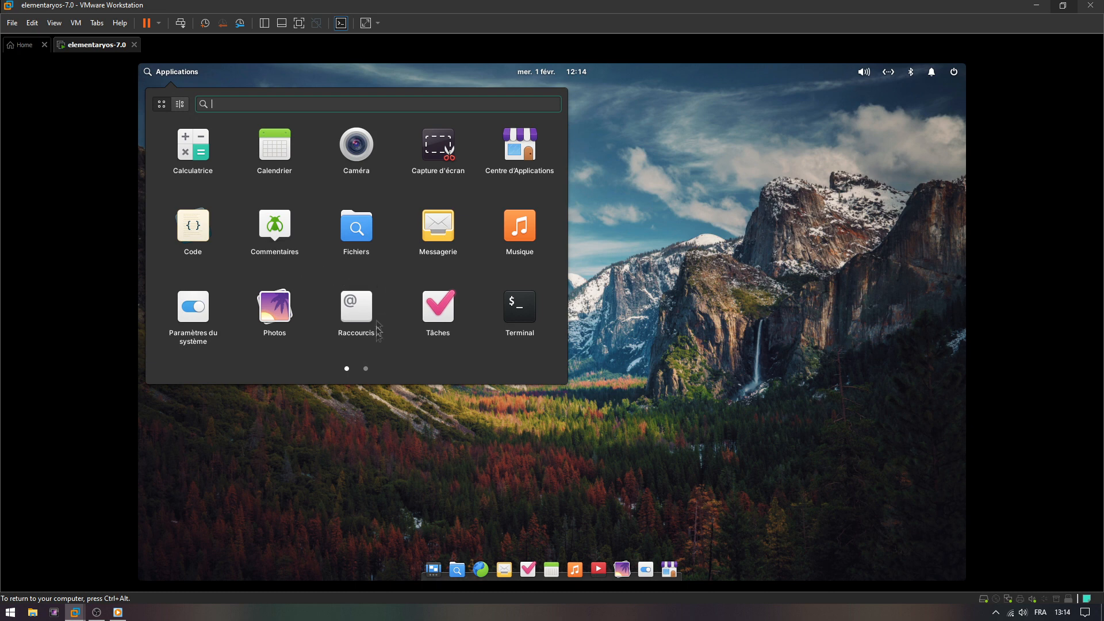
{"action": "left_click", "coordinate": [363, 370]}
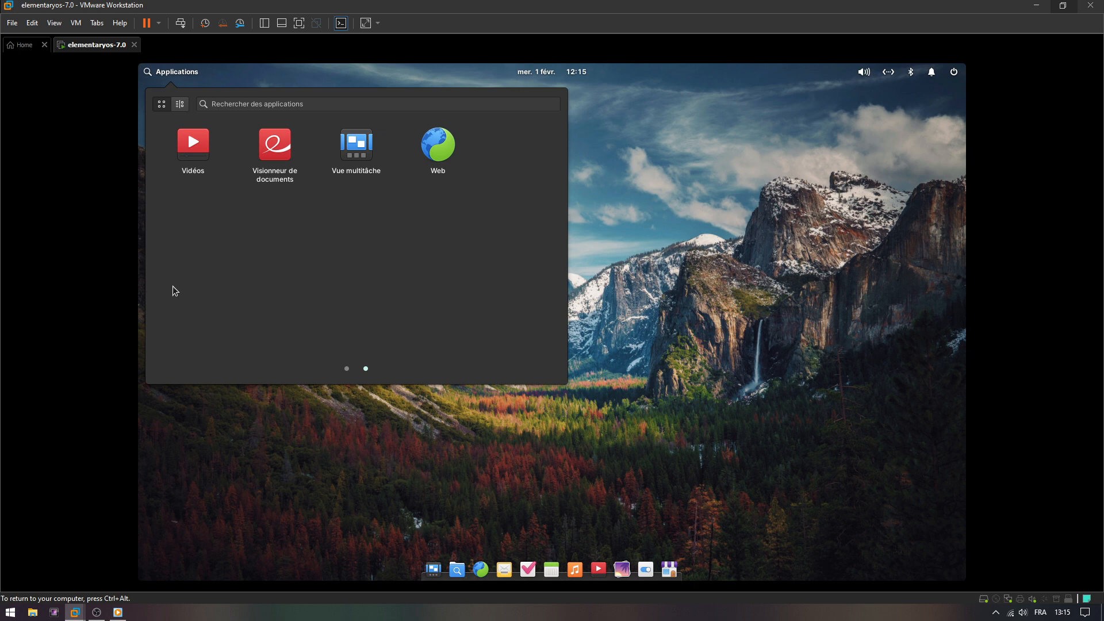
{"action": "left_click", "coordinate": [347, 369]}
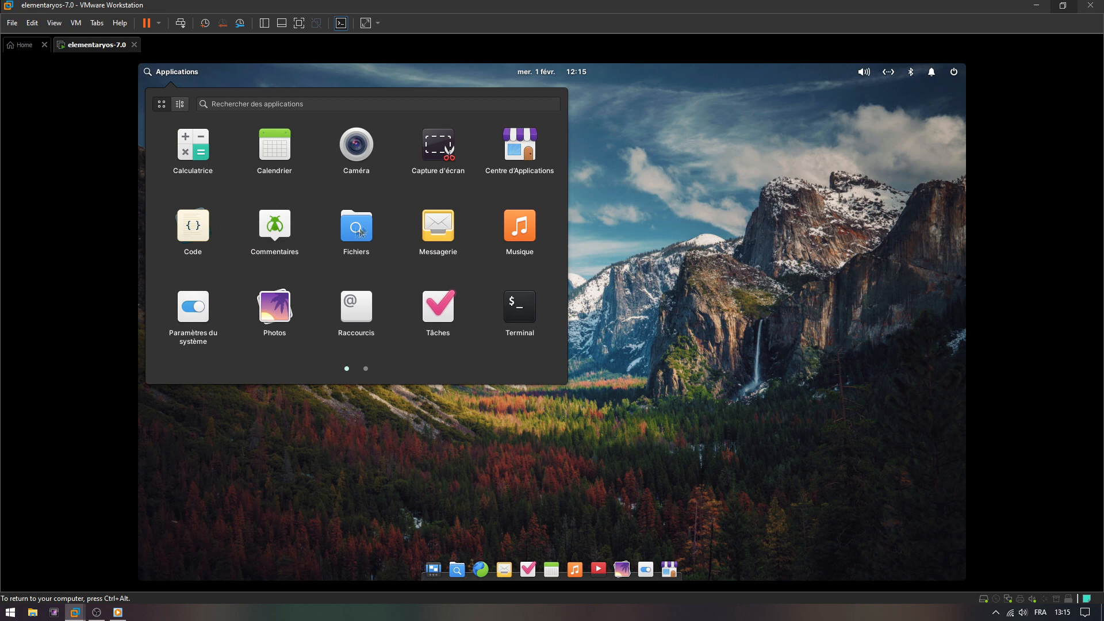
Take a full-screen capture with a 1-second delay, save it as png in the Captures d'écran folder, and close the capture tool.
{"action": "left_click", "coordinate": [439, 145]}
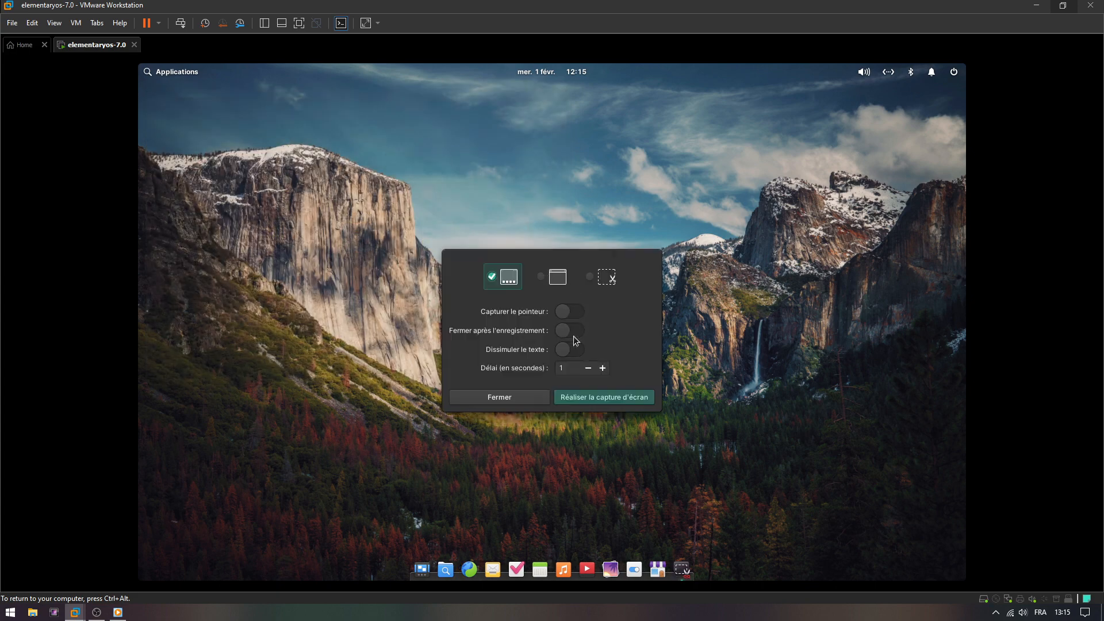
{"action": "left_click", "coordinate": [583, 398]}
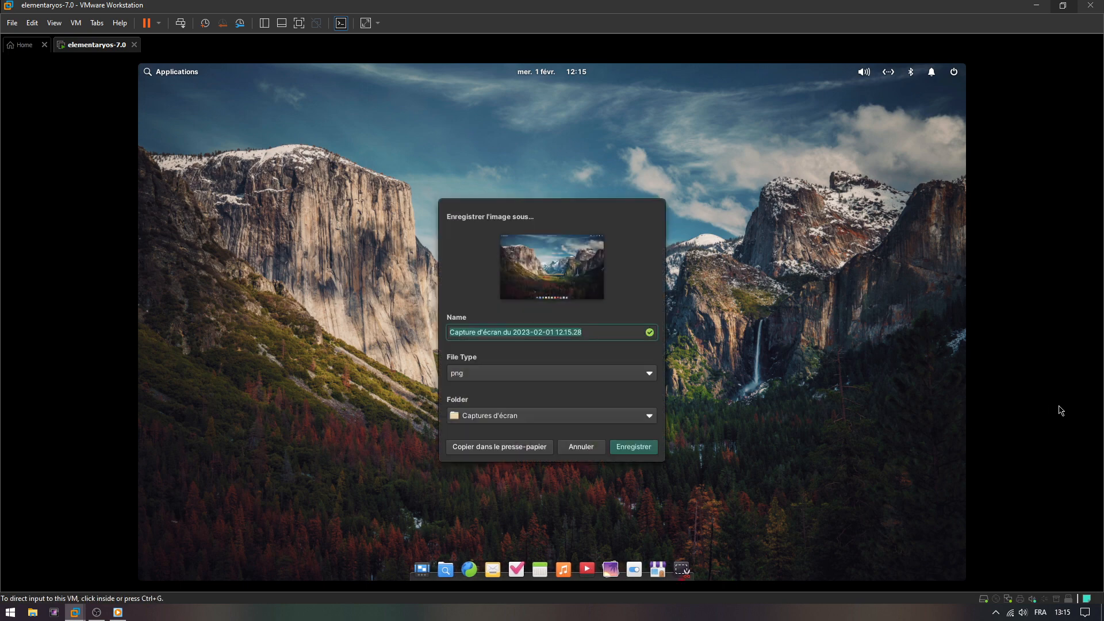
{"action": "left_click", "coordinate": [636, 446]}
{"action": "left_click", "coordinate": [530, 397]}
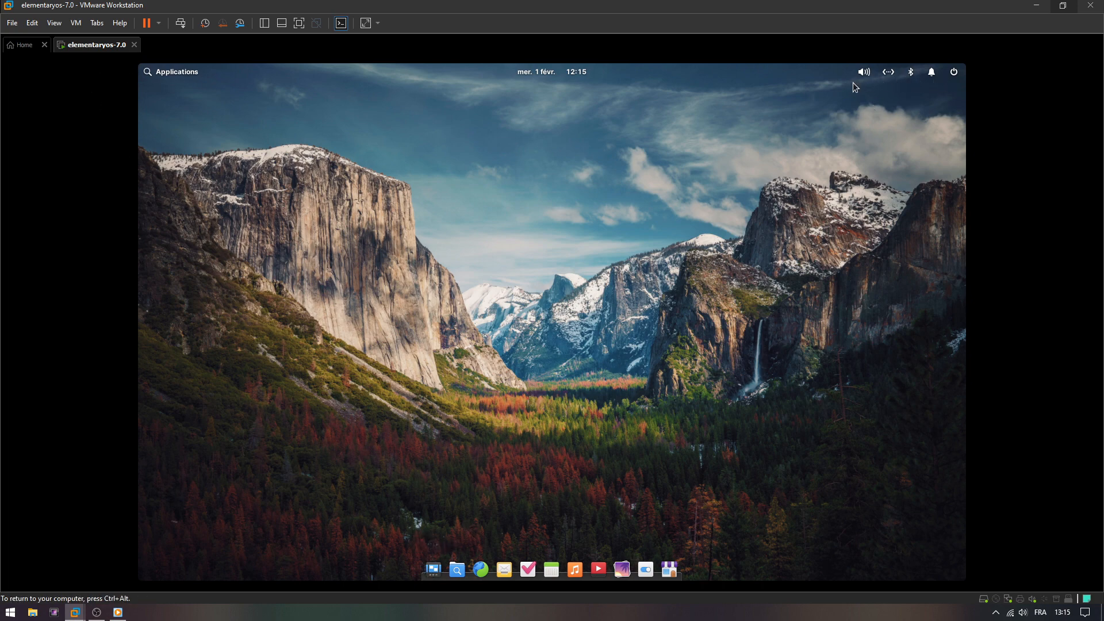
Look at the sound and notification indicators, toggling Ne pas déranger on and back off.
{"action": "left_click", "coordinate": [865, 72]}
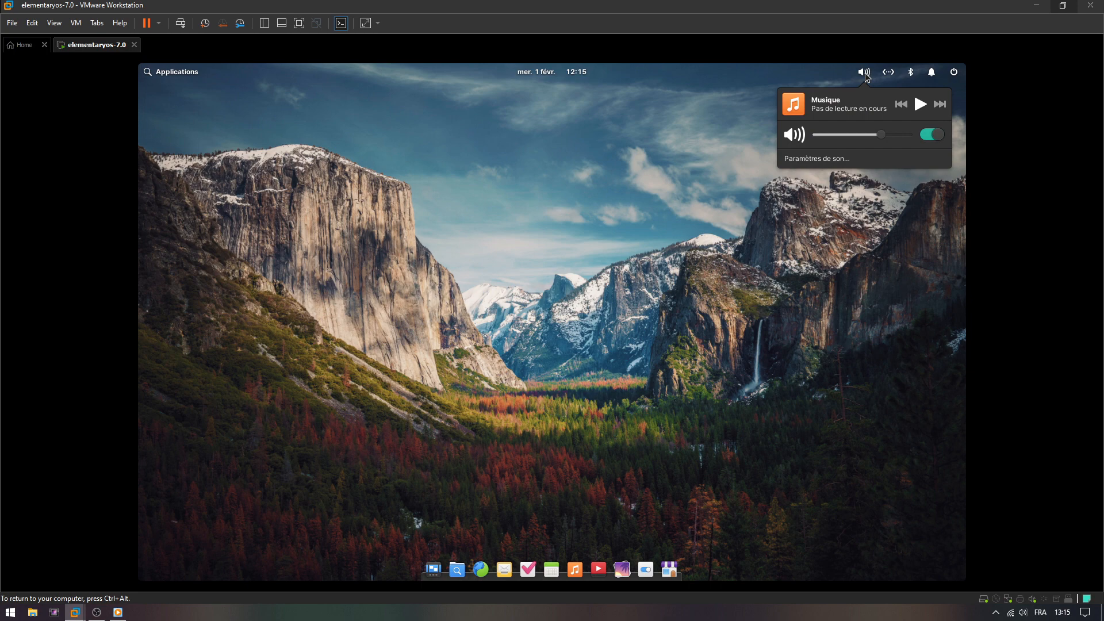
{"action": "left_click", "coordinate": [911, 75]}
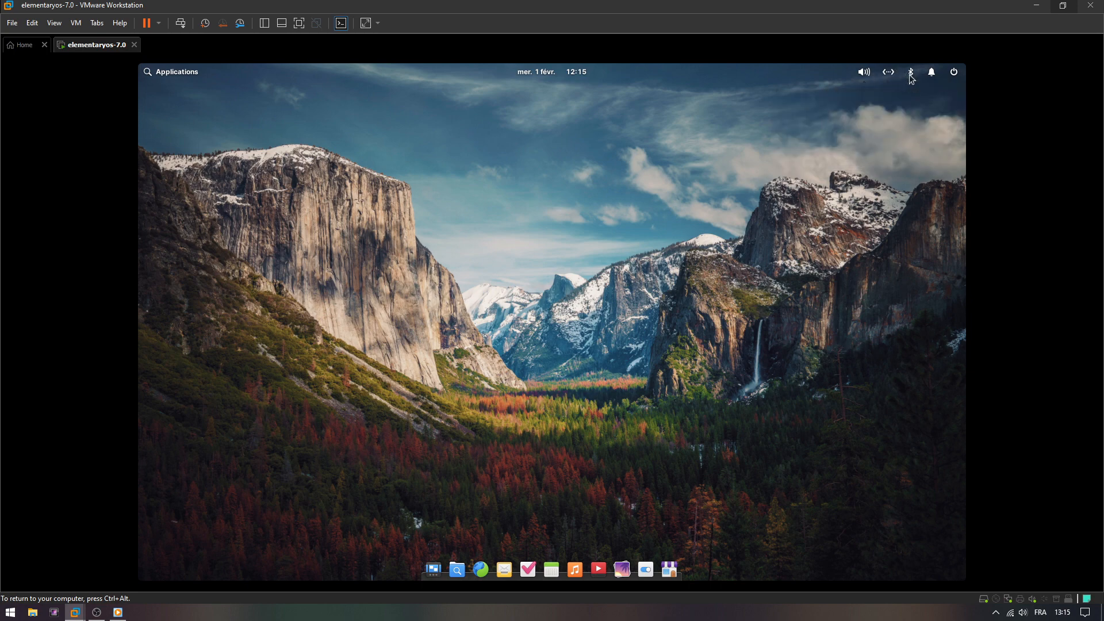
{"action": "left_click", "coordinate": [931, 80]}
{"action": "left_click", "coordinate": [936, 103]}
{"action": "left_click", "coordinate": [936, 103]}
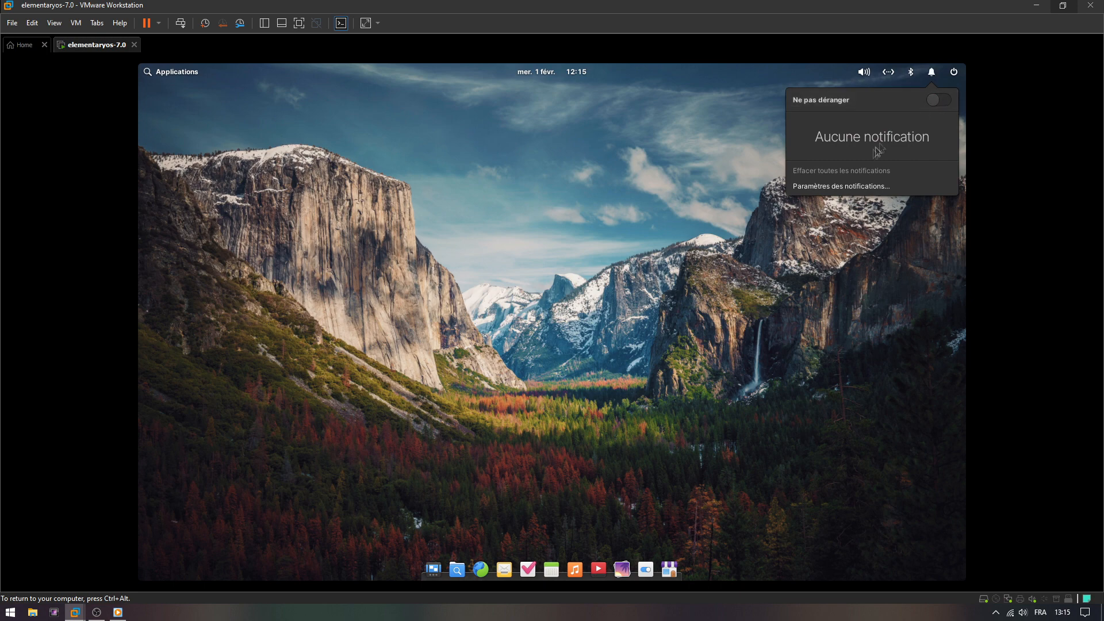
{"action": "left_click", "coordinate": [954, 74]}
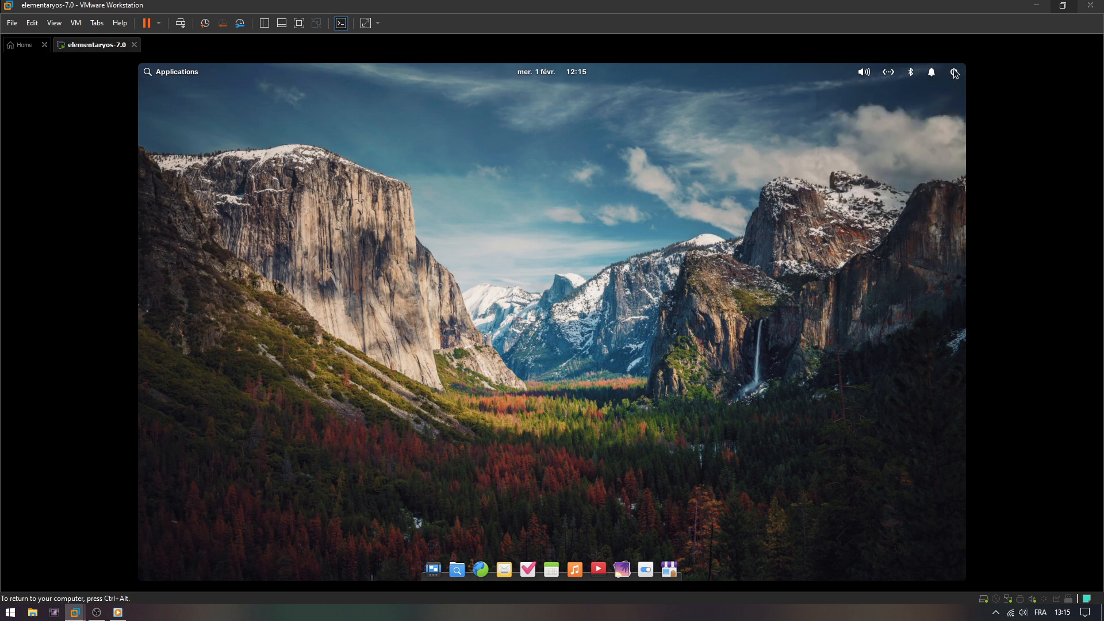
Set the user account's avatar to the saved screenshot from the Captures d'écran folder, cropped to the centre of the mountain landscape.
{"action": "left_click", "coordinate": [955, 74]}
{"action": "left_click", "coordinate": [863, 141]}
{"action": "left_click", "coordinate": [574, 195]}
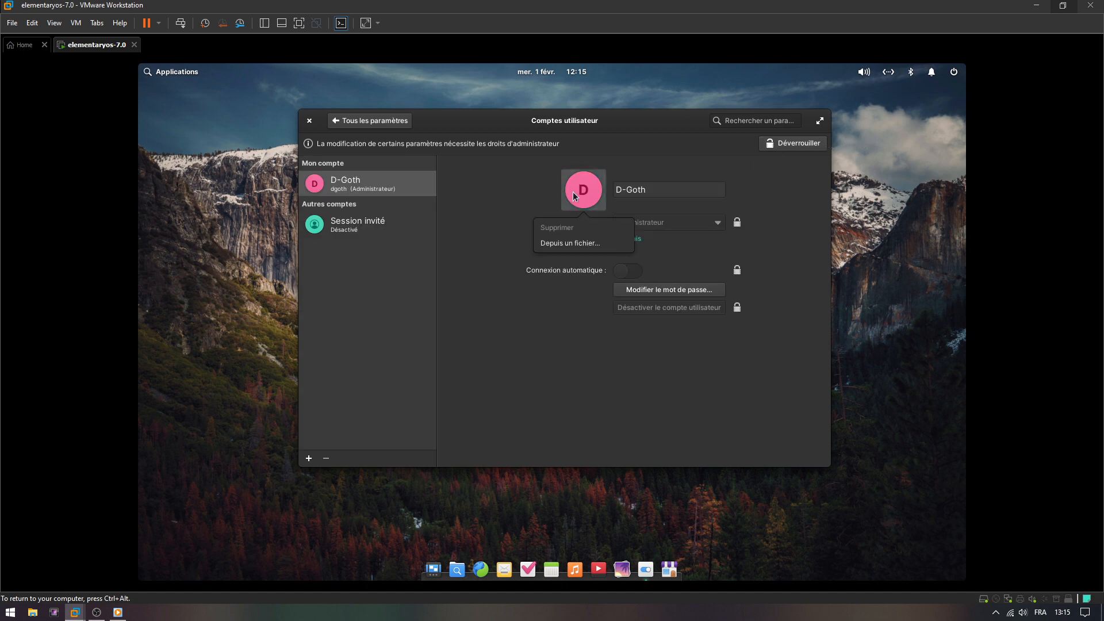
{"action": "left_click", "coordinate": [581, 244]}
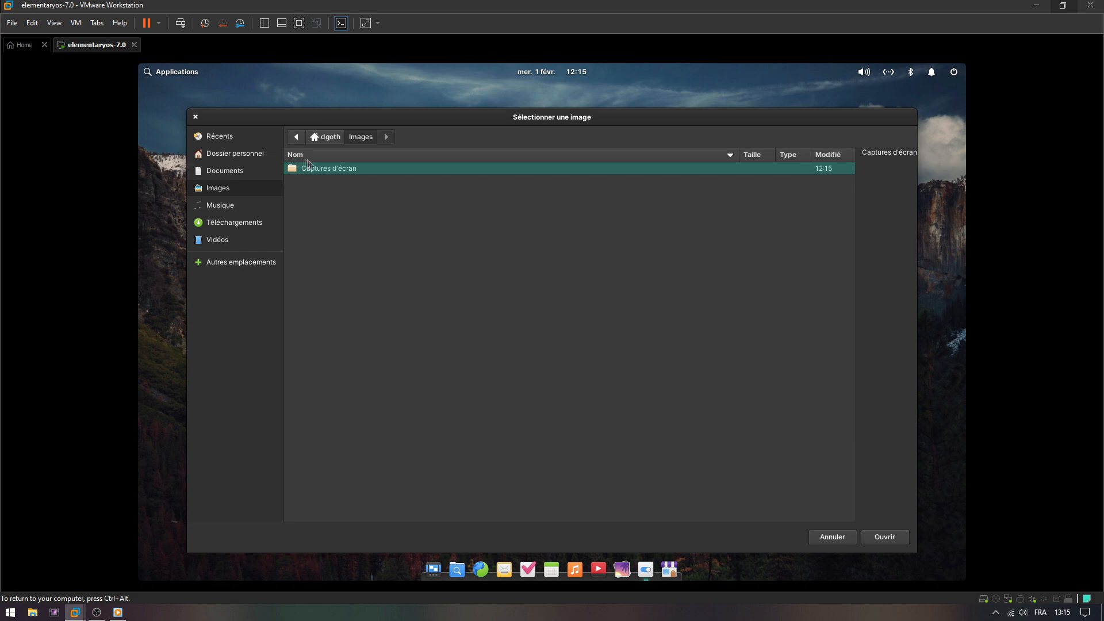
{"action": "double_click", "coordinate": [323, 169]}
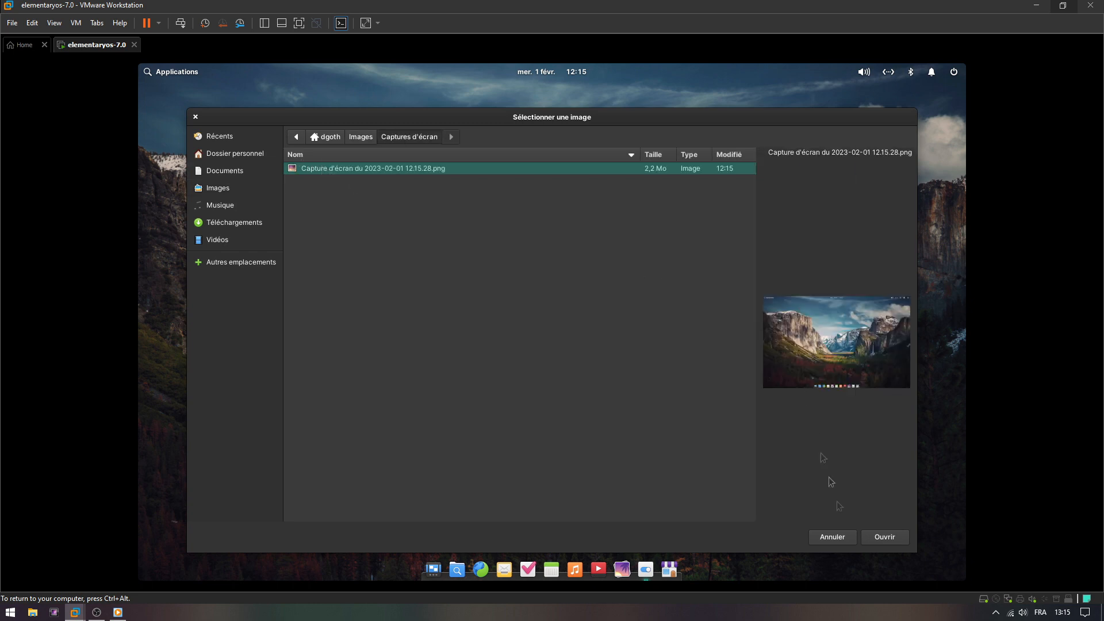
{"action": "left_click", "coordinate": [884, 536]}
{"action": "left_click_drag", "start_coordinate": [500, 275], "coordinate": [574, 322]}
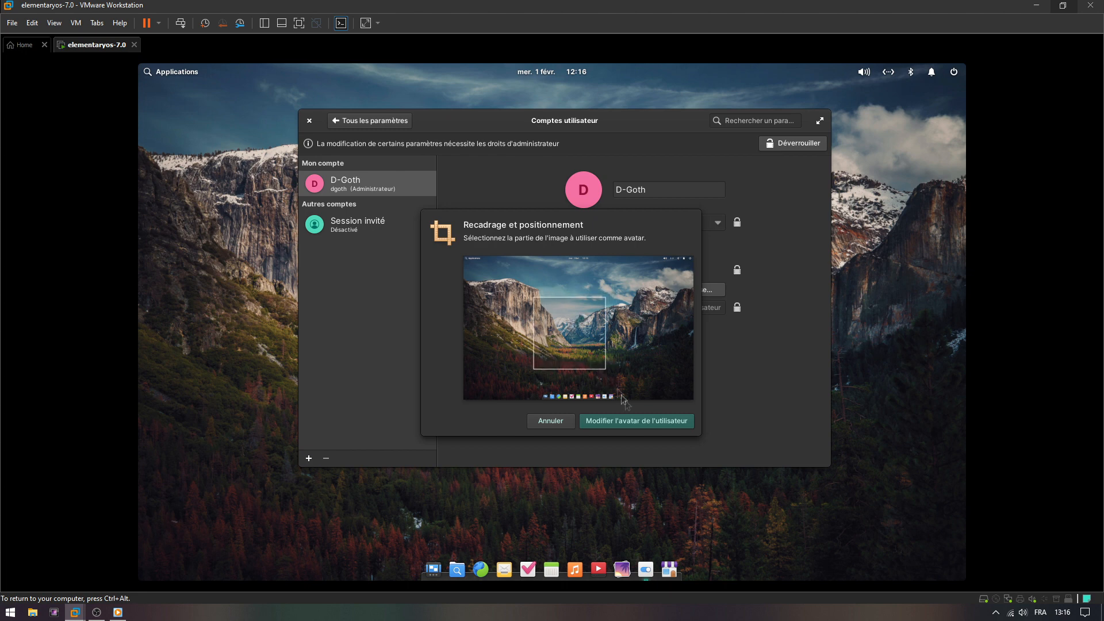
{"action": "left_click", "coordinate": [640, 420]}
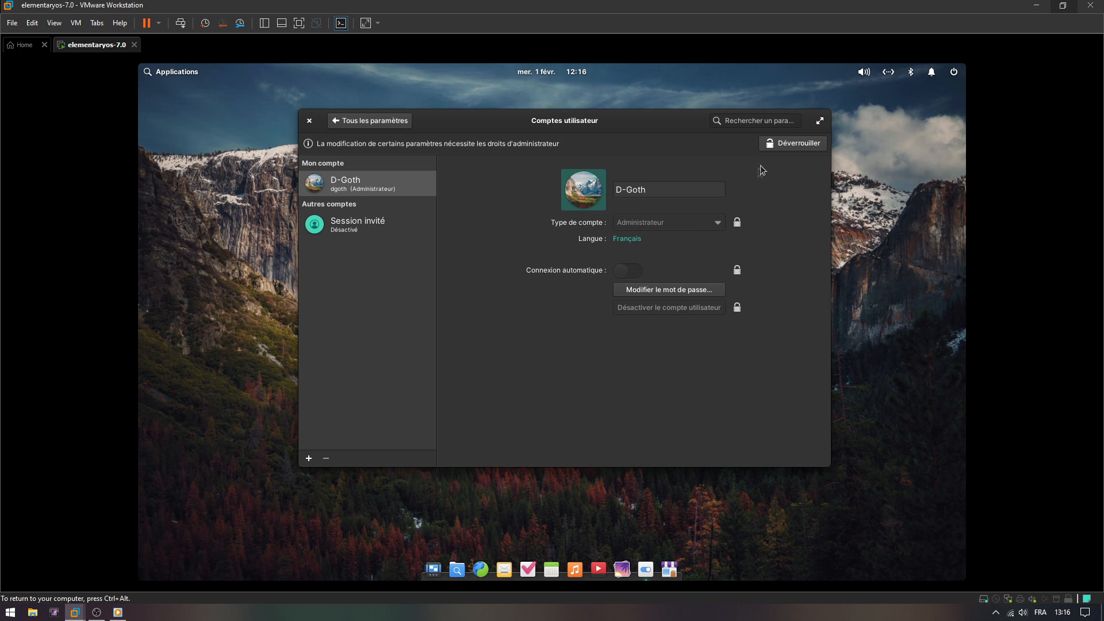
Unlock the user account settings with the account password, switch on Connexion automatique, and close the settings.
{"action": "left_click", "coordinate": [787, 140]}
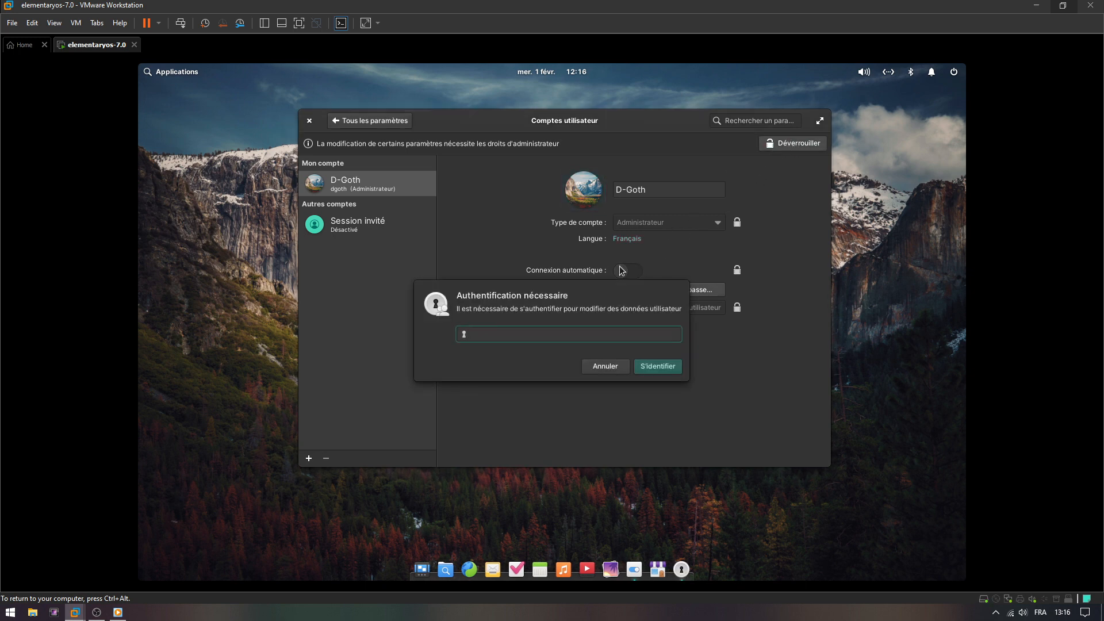
{"action": "key", "text": "Return"}
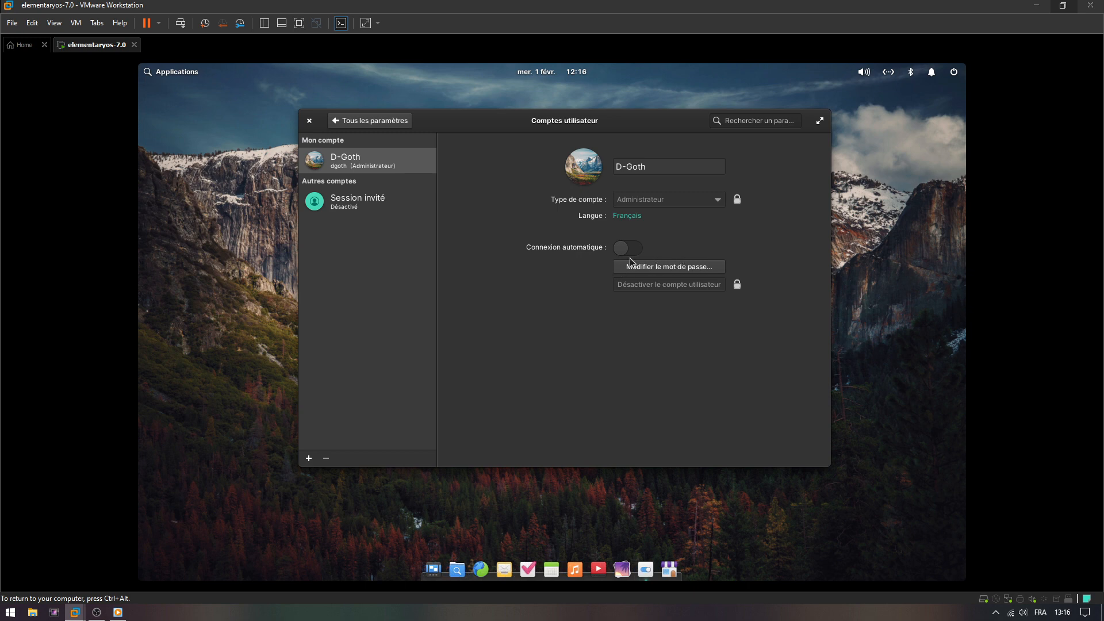
{"action": "left_click", "coordinate": [633, 247]}
{"action": "left_click", "coordinate": [339, 123]}
{"action": "left_click", "coordinate": [309, 120]}
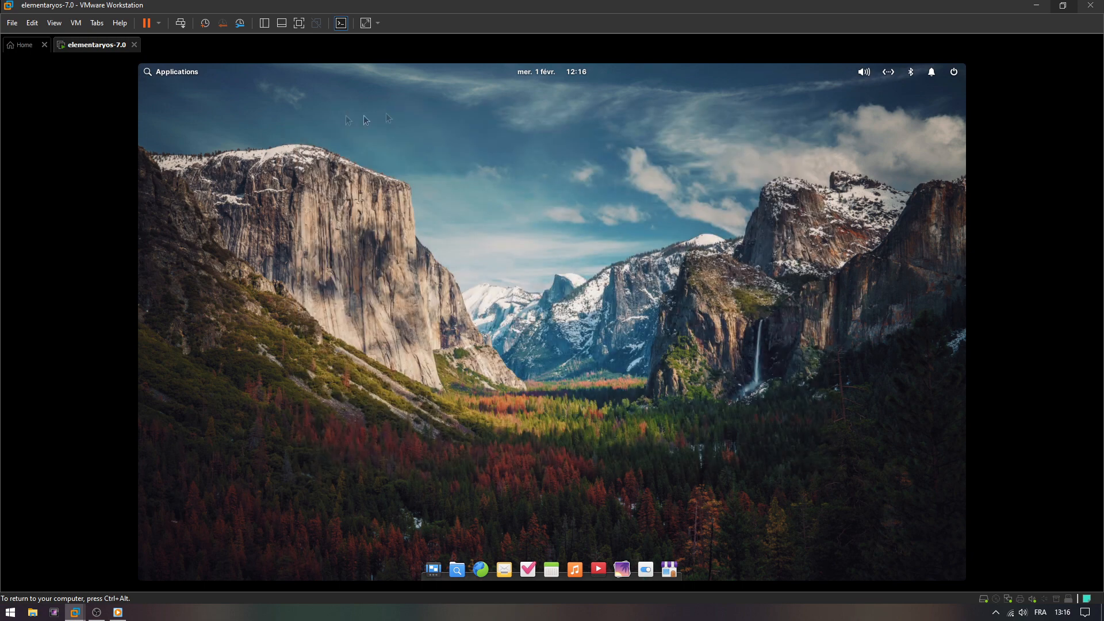
Log out of the session, confirming the closure, and log back in with the account password.
{"action": "left_click", "coordinate": [953, 75]}
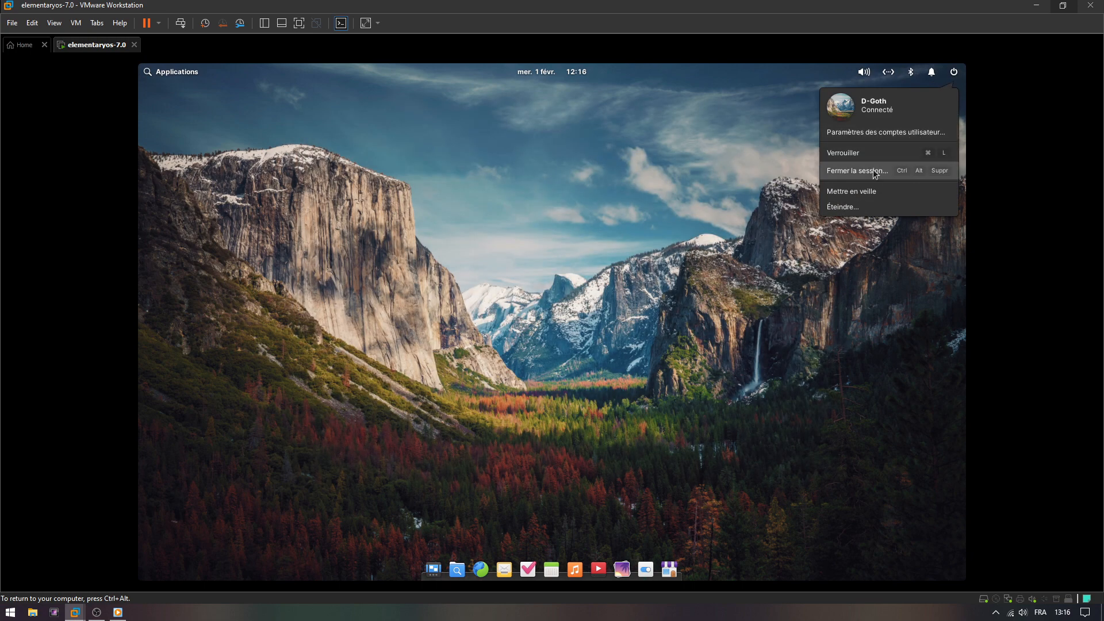
{"action": "left_click", "coordinate": [874, 171]}
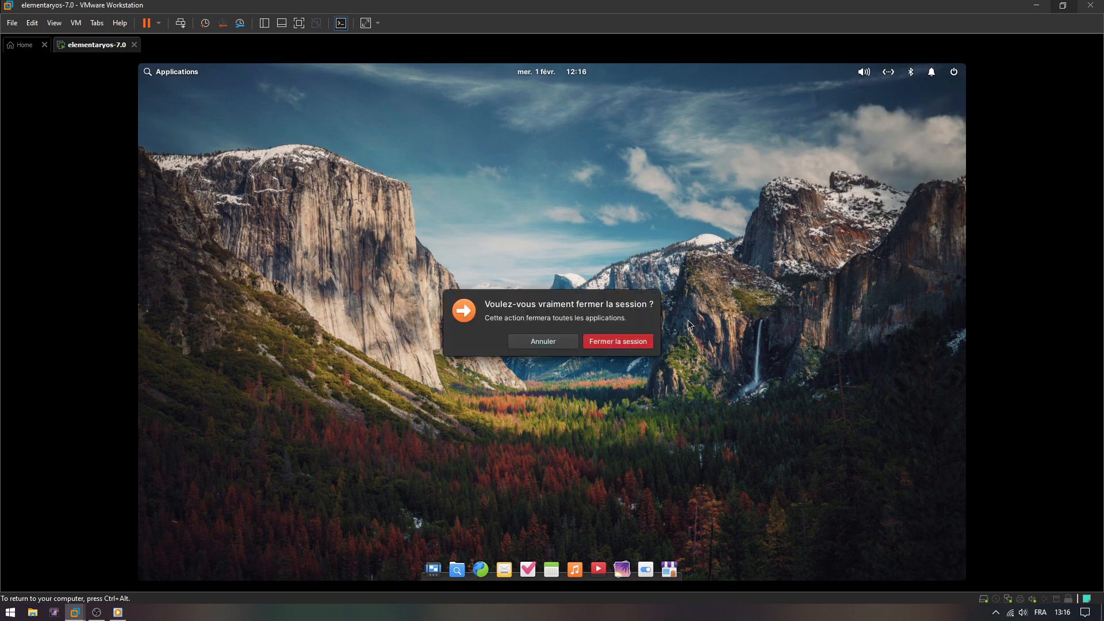
{"action": "left_click", "coordinate": [632, 348]}
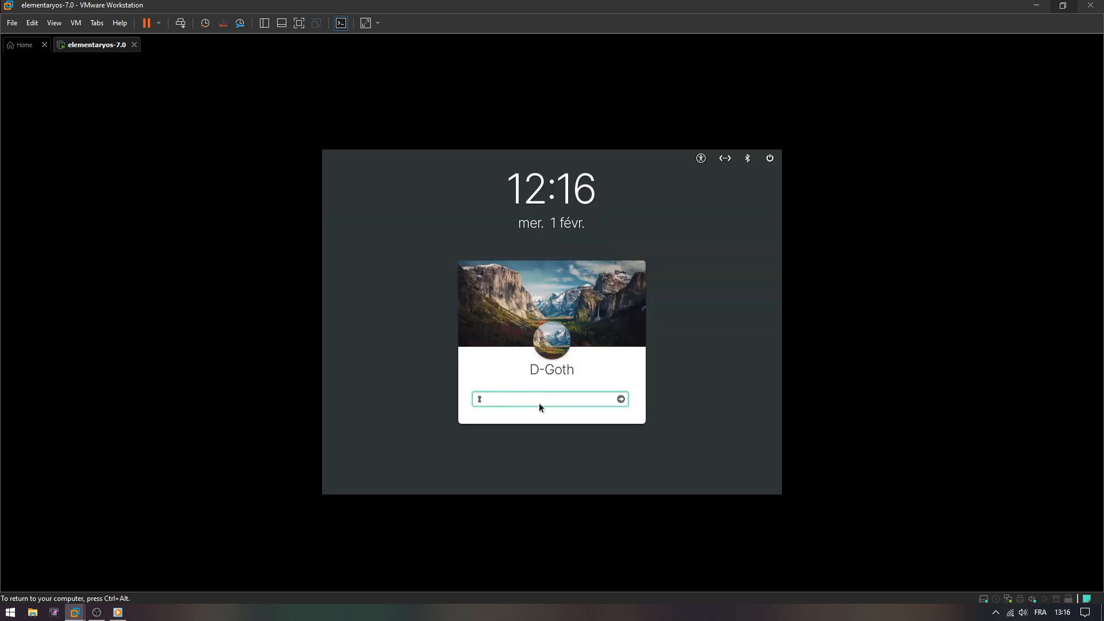
{"action": "type", "text": "•••••••"}
{"action": "key", "text": "Return"}
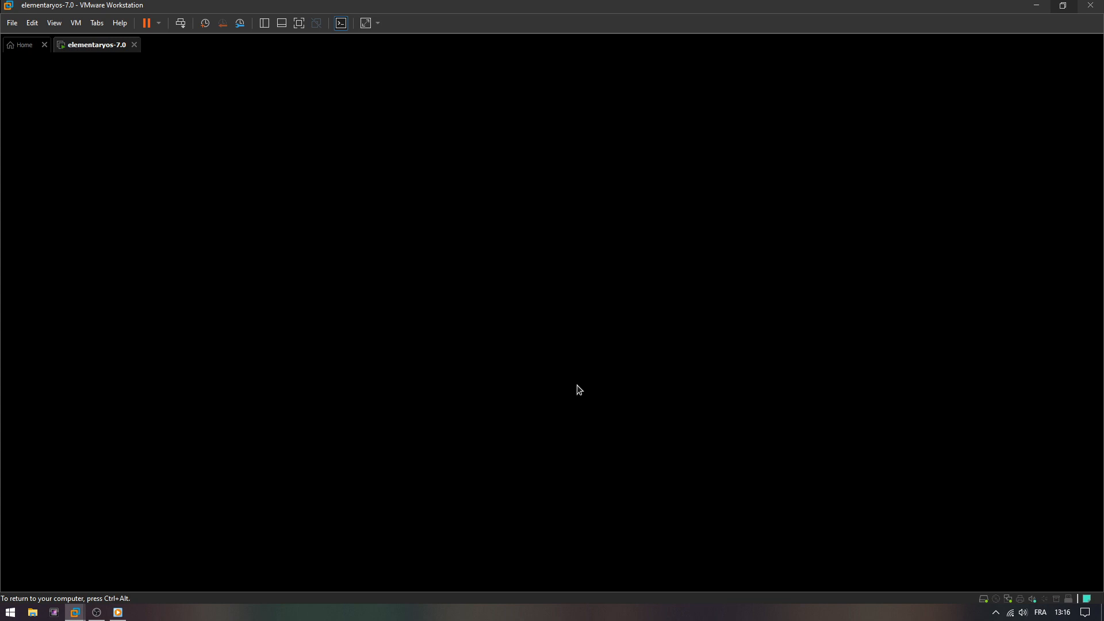